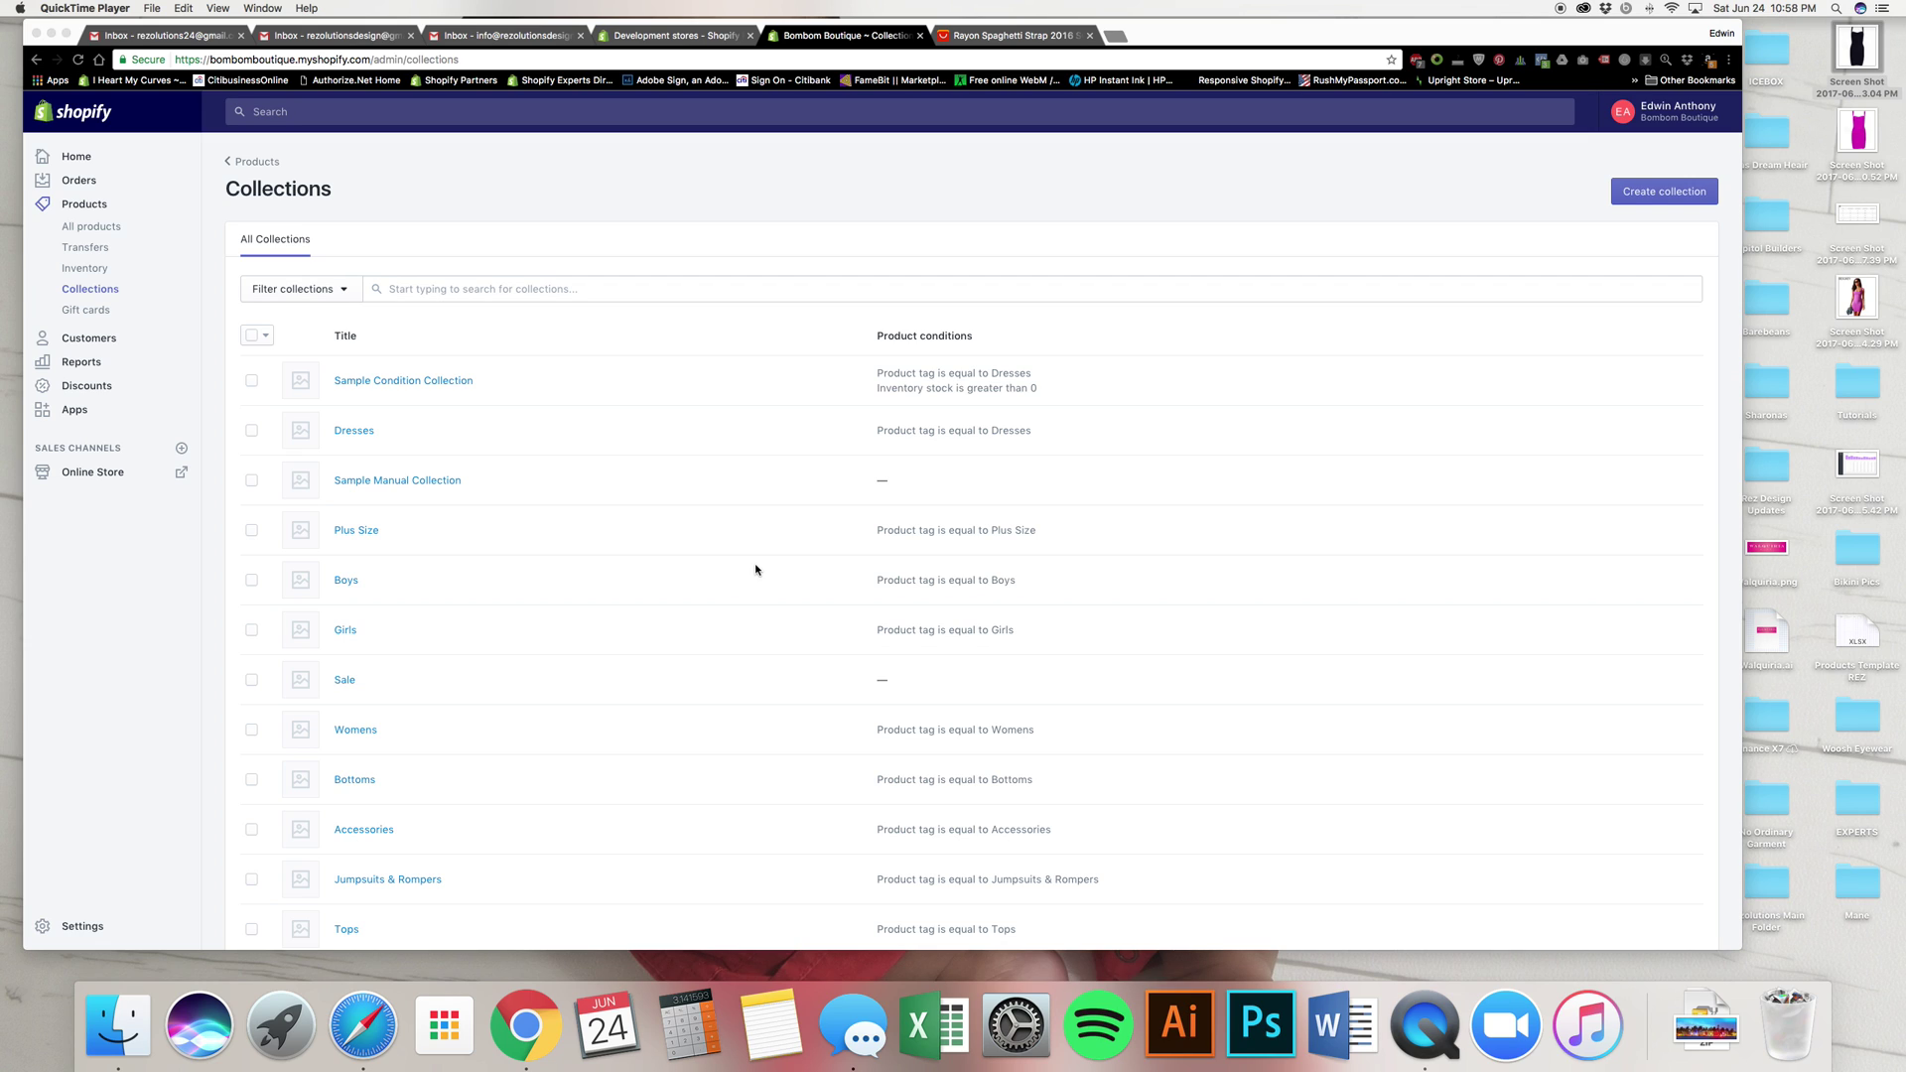
- Close the Rayon Spaghetti Strap product tab to get back to the Collections list
left_click(1090, 34)
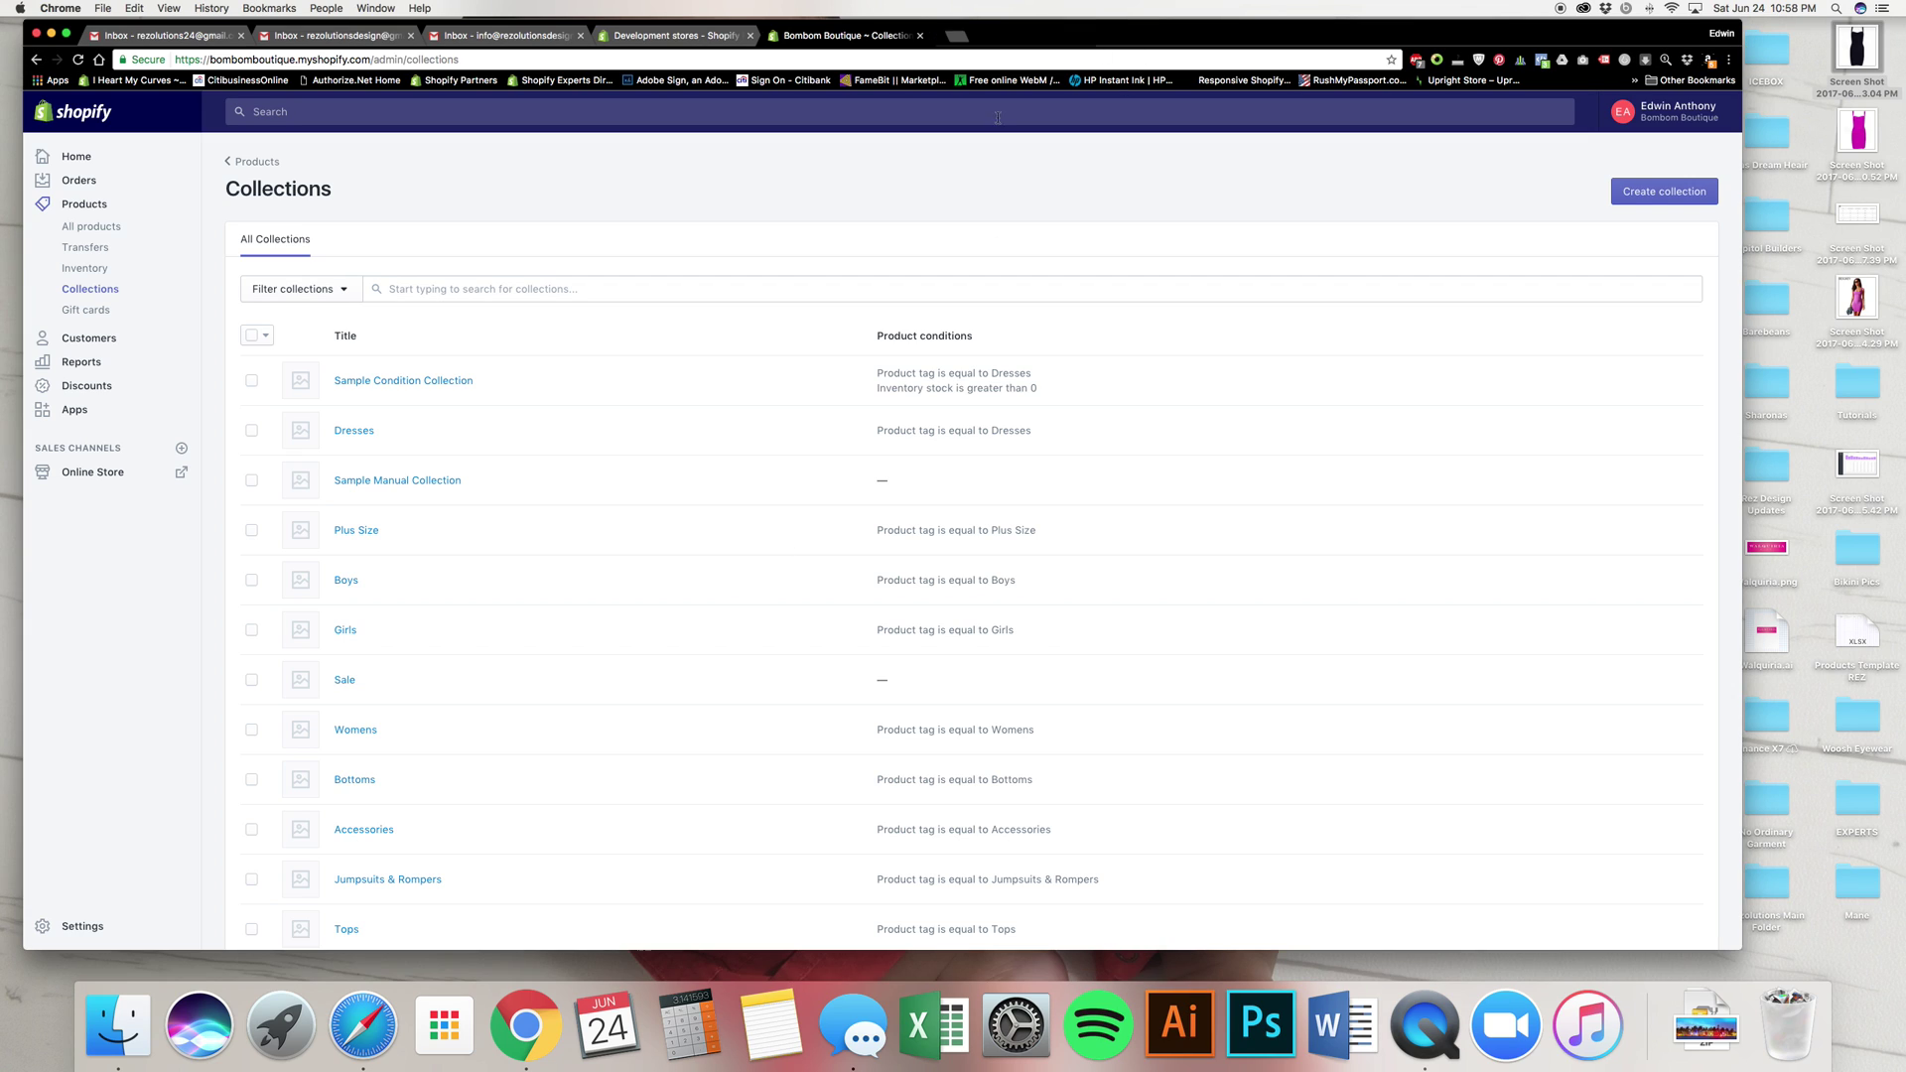
- Go to the Online Store themes page and preview the live storefront in a new tab
left_click(94, 475)
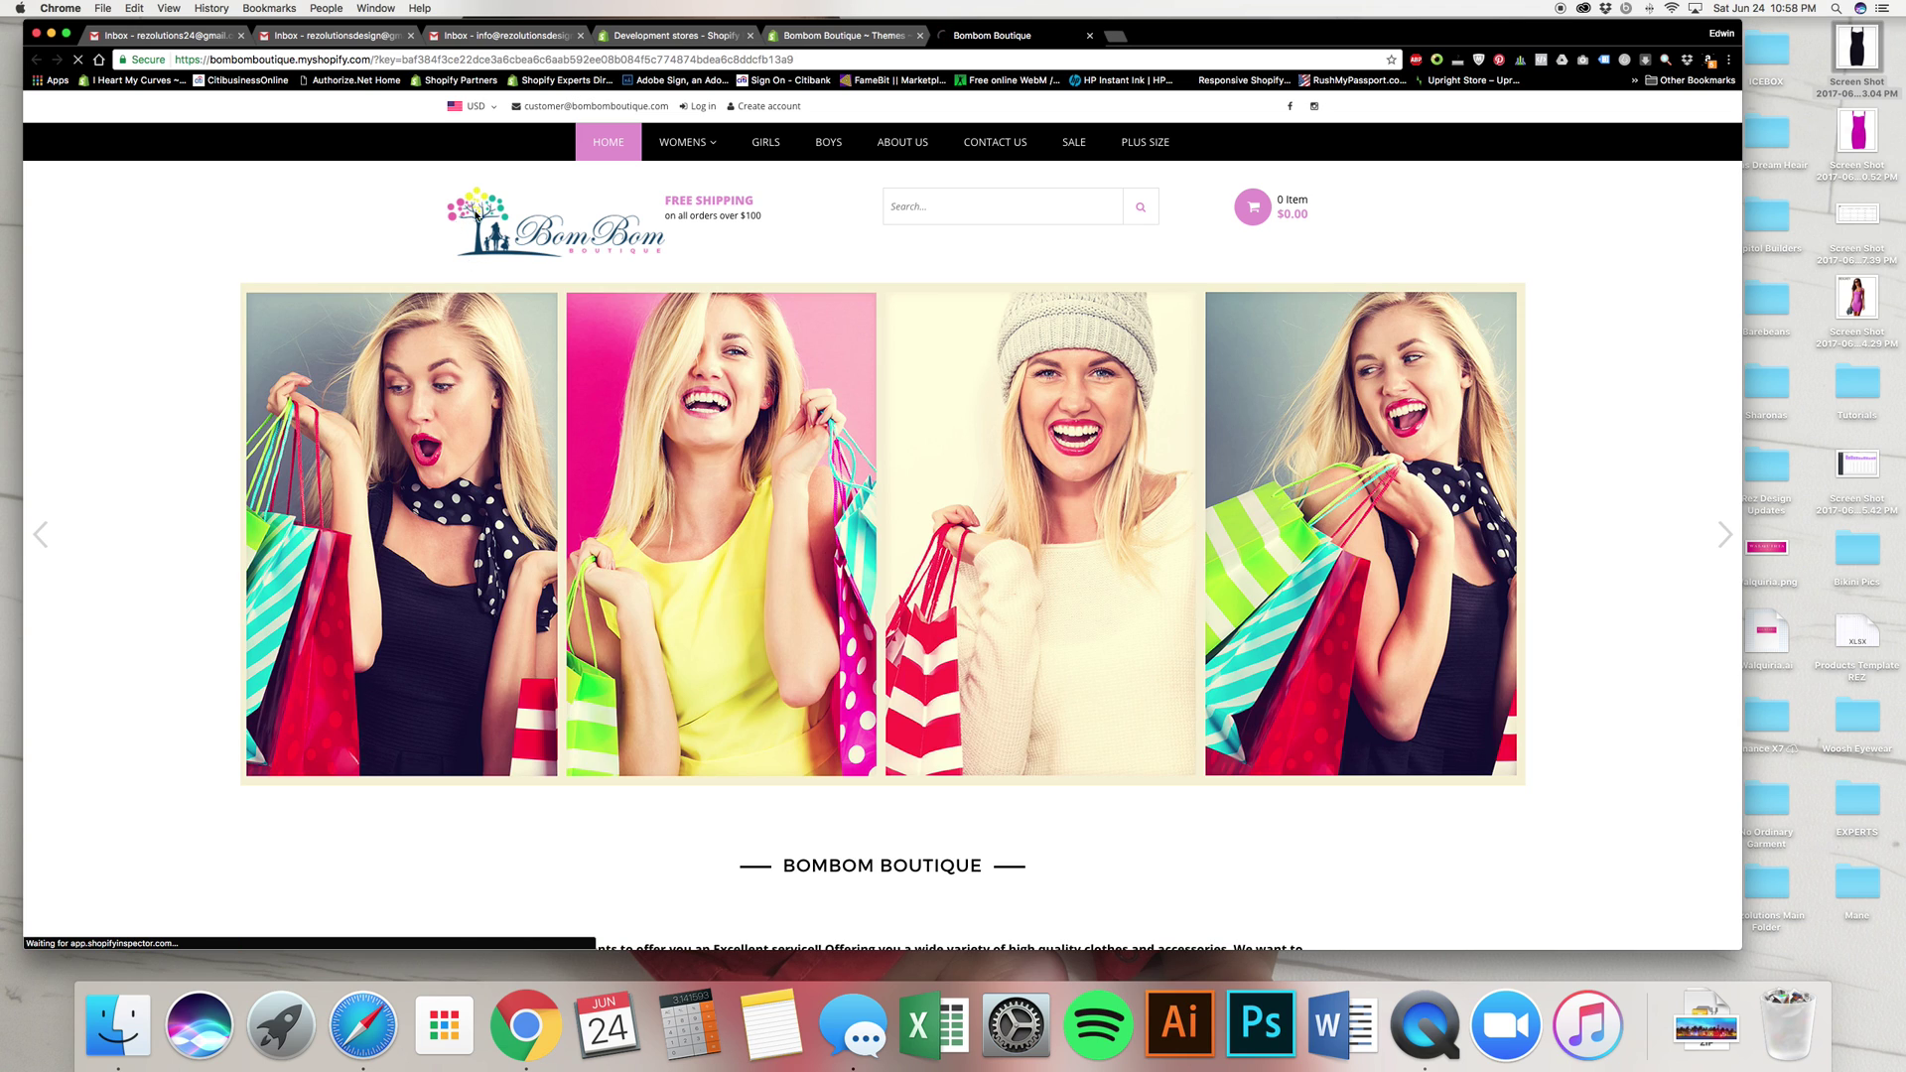
mouse_move(668, 151)
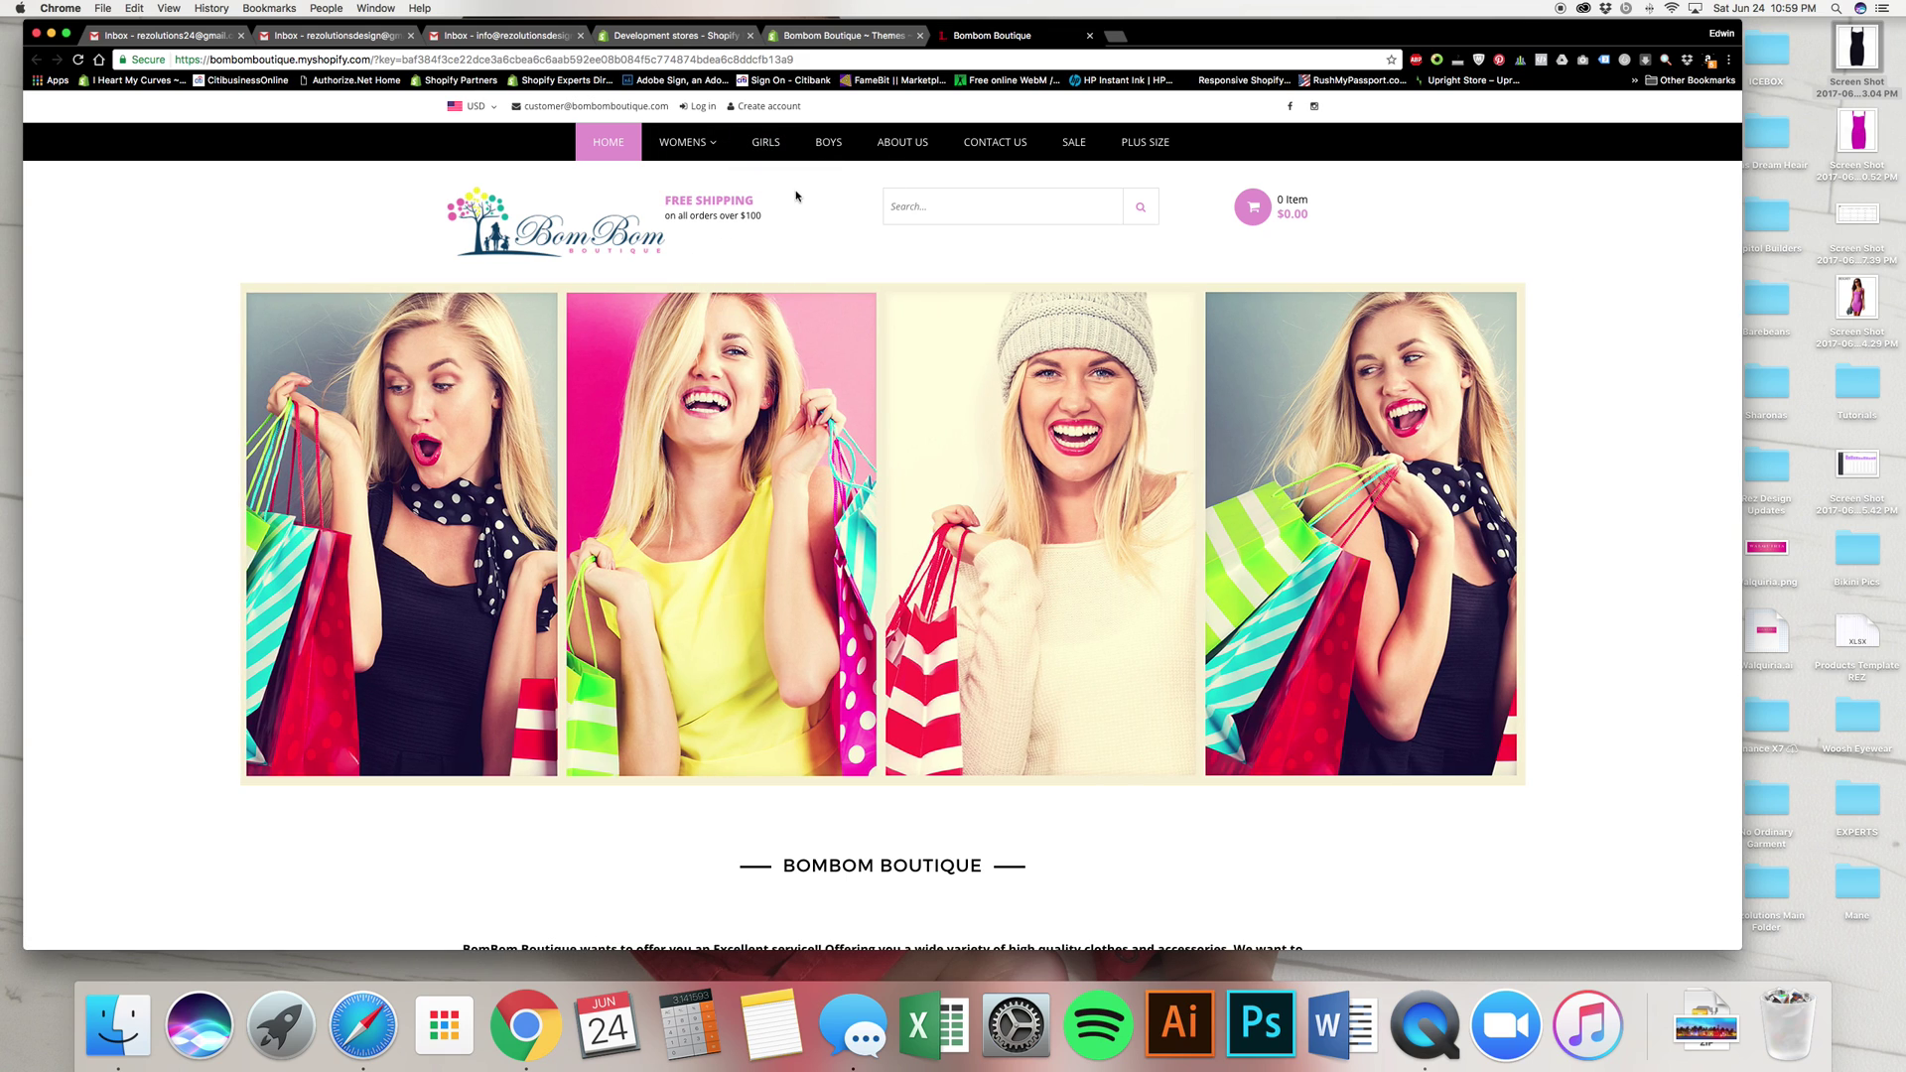
- Go from the themes tab through Products and Online Store to the Navigation menus page
left_click(806, 38)
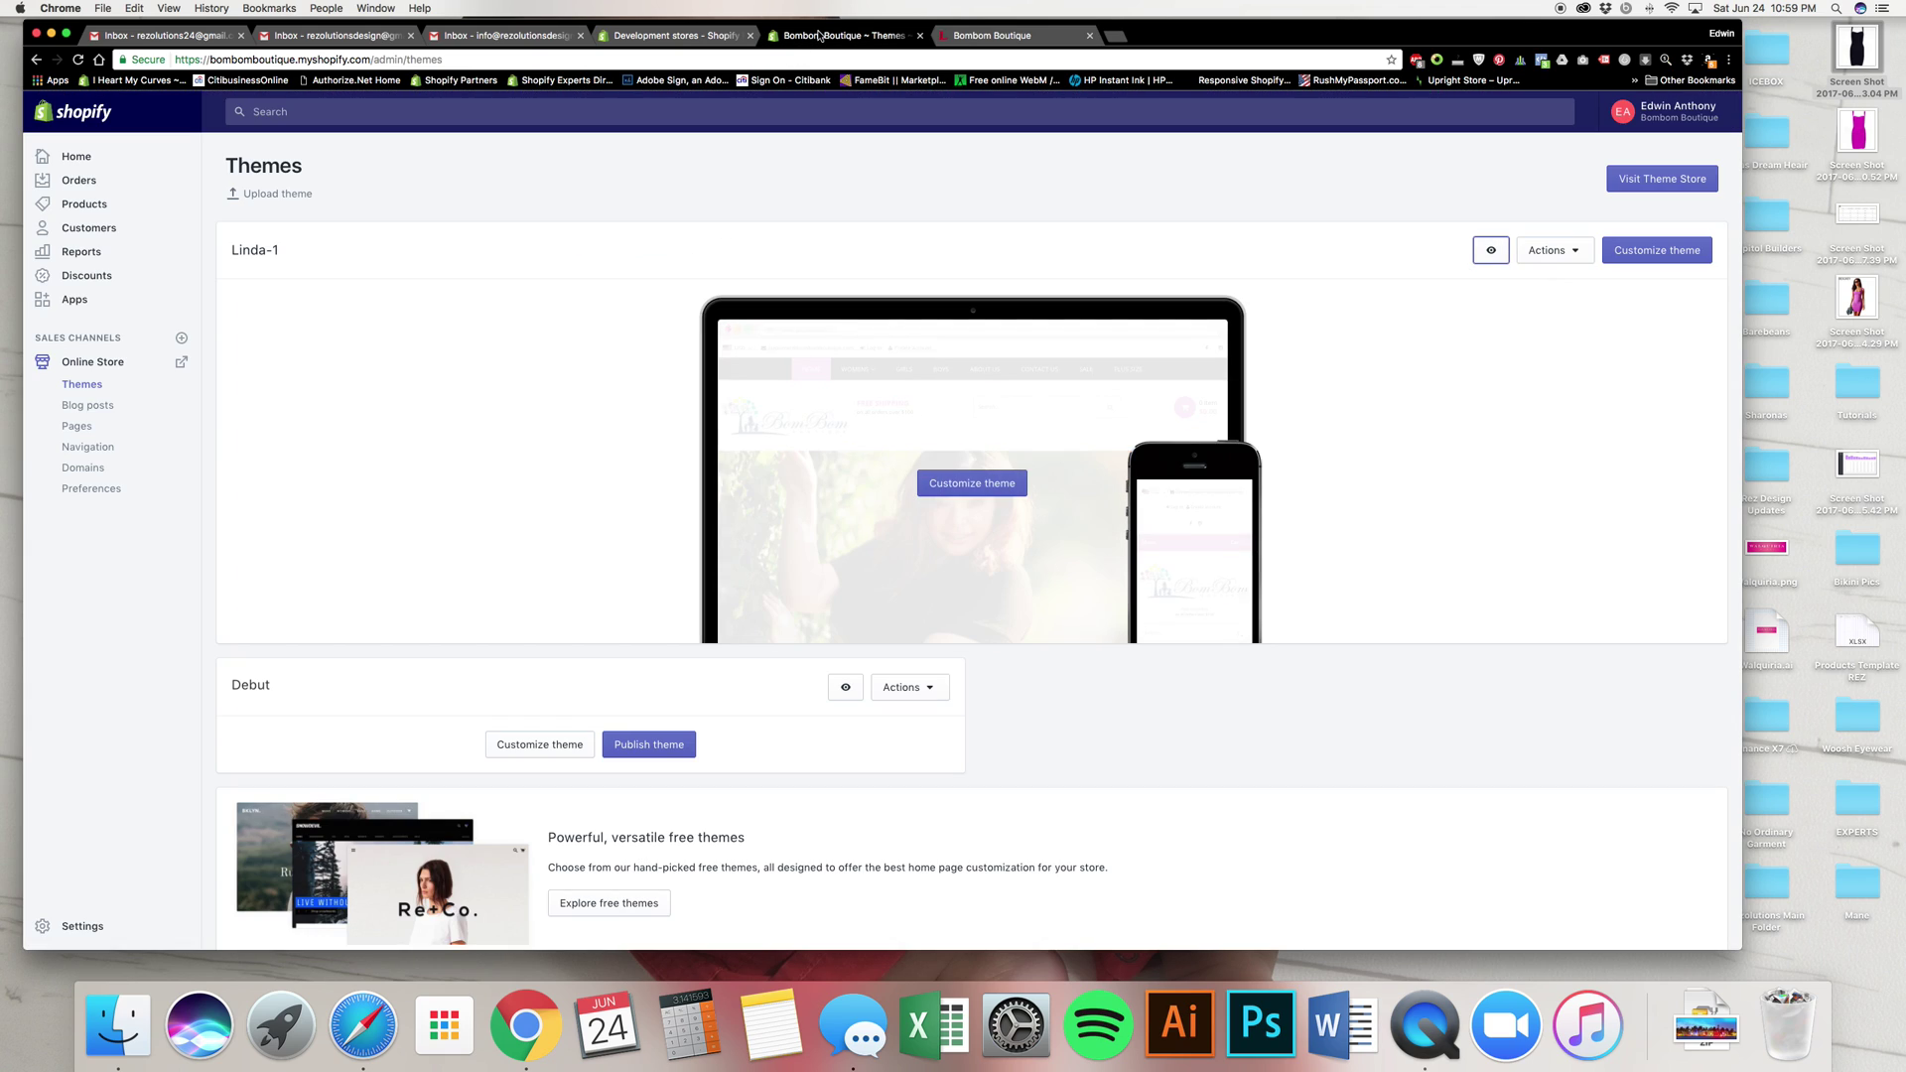
left_click(85, 203)
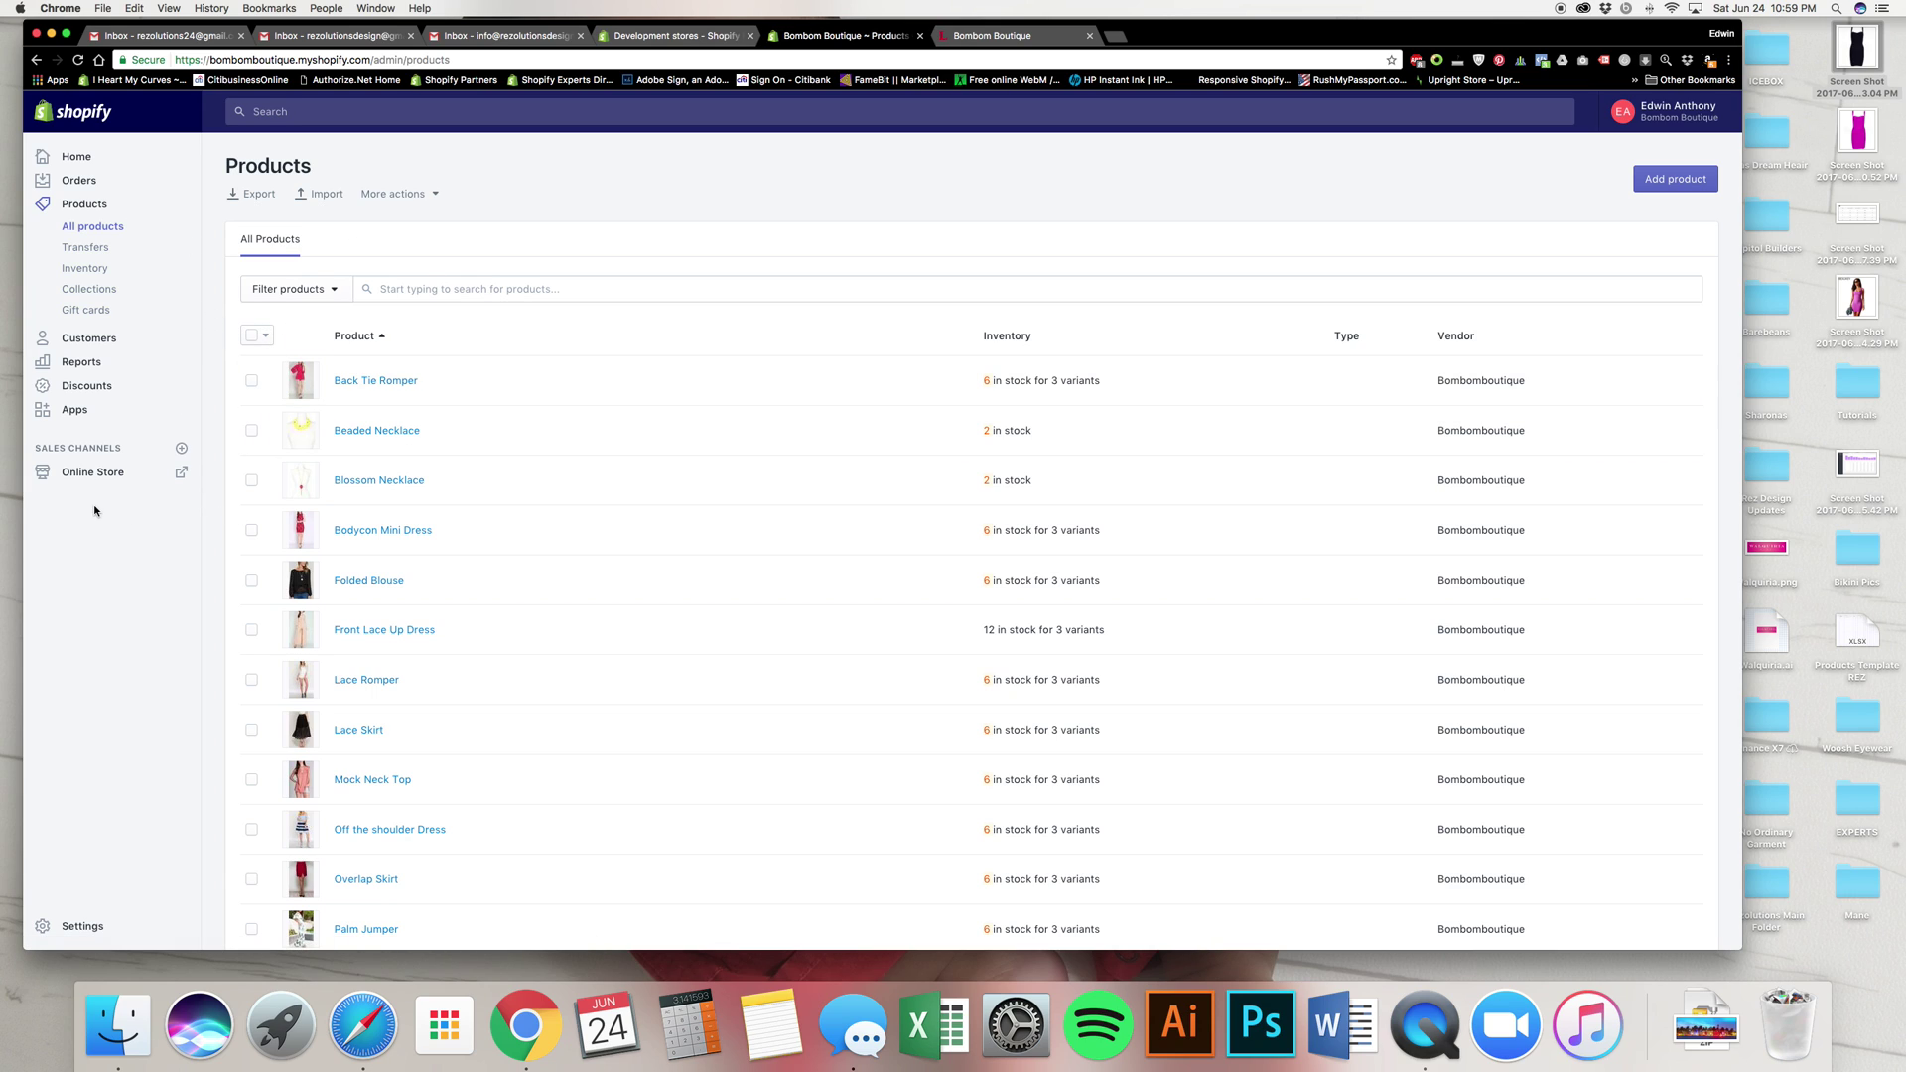
left_click(105, 474)
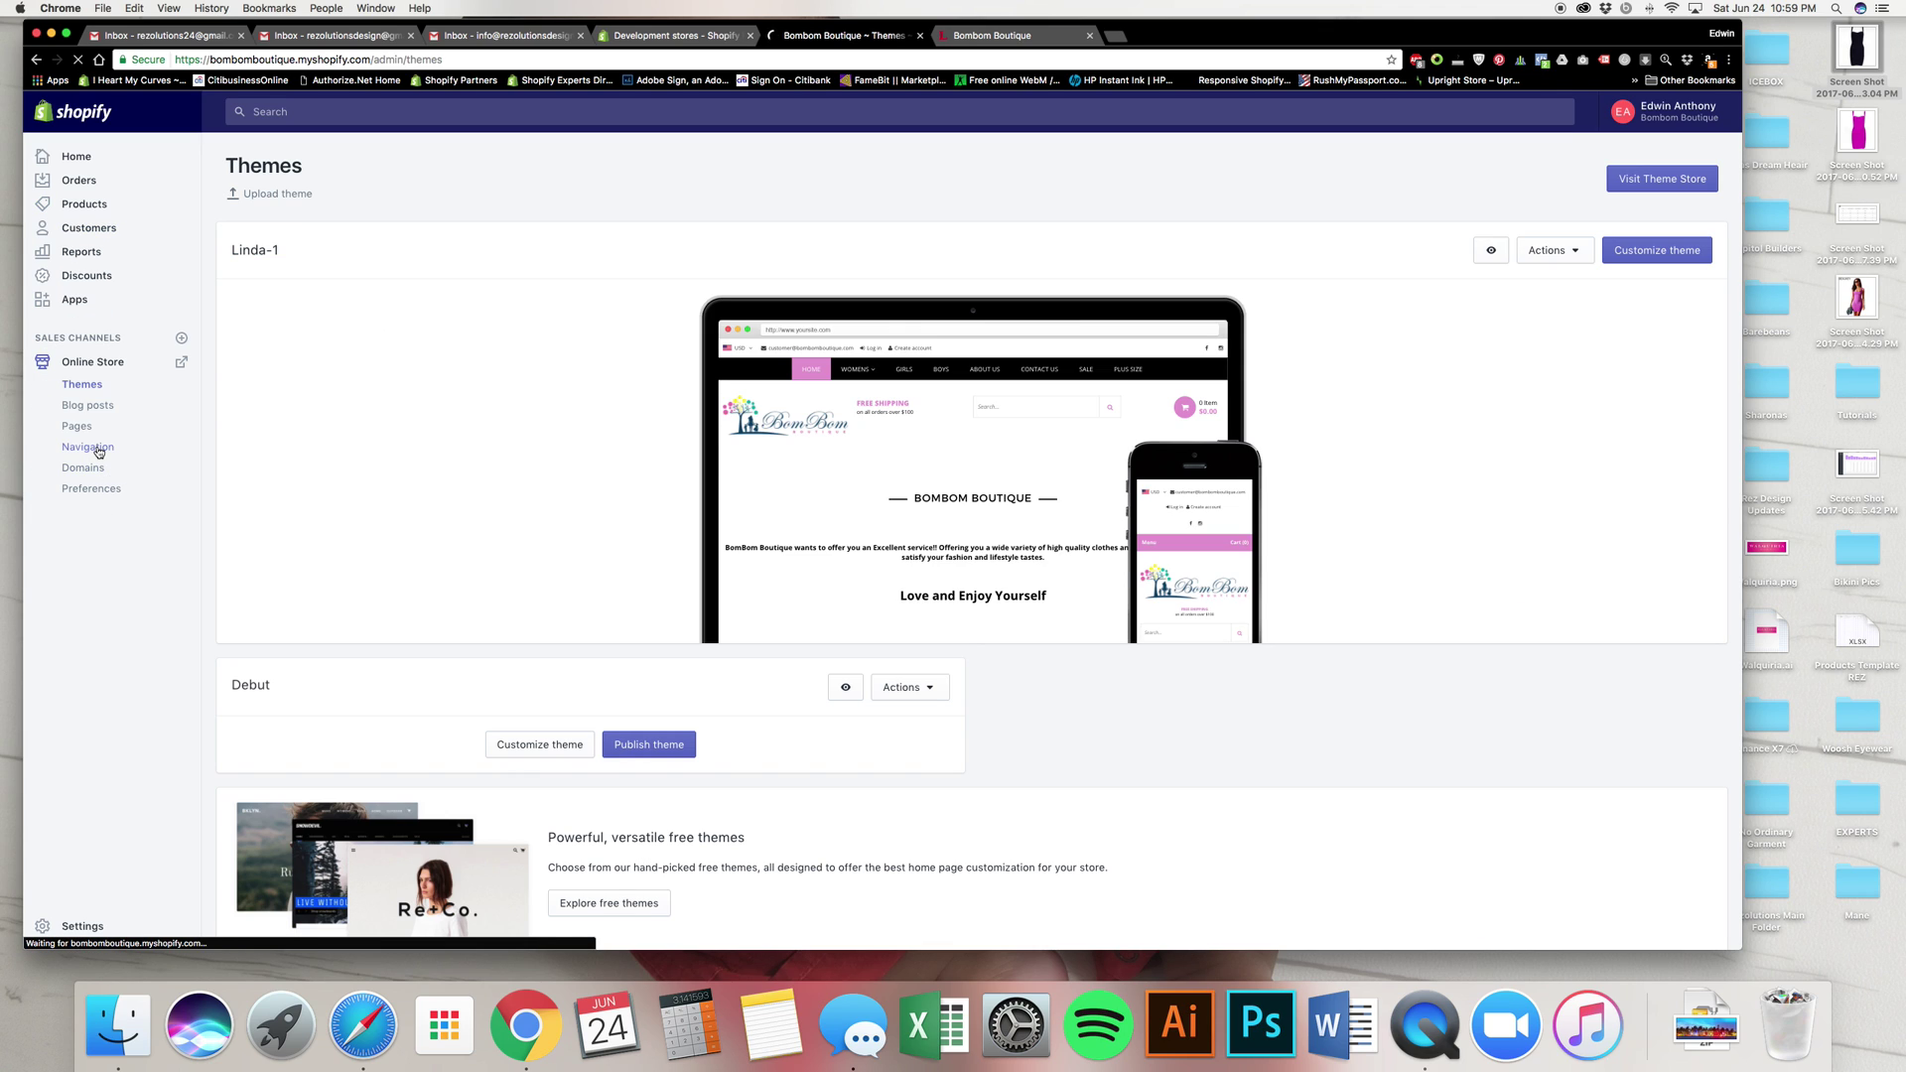
left_click(99, 449)
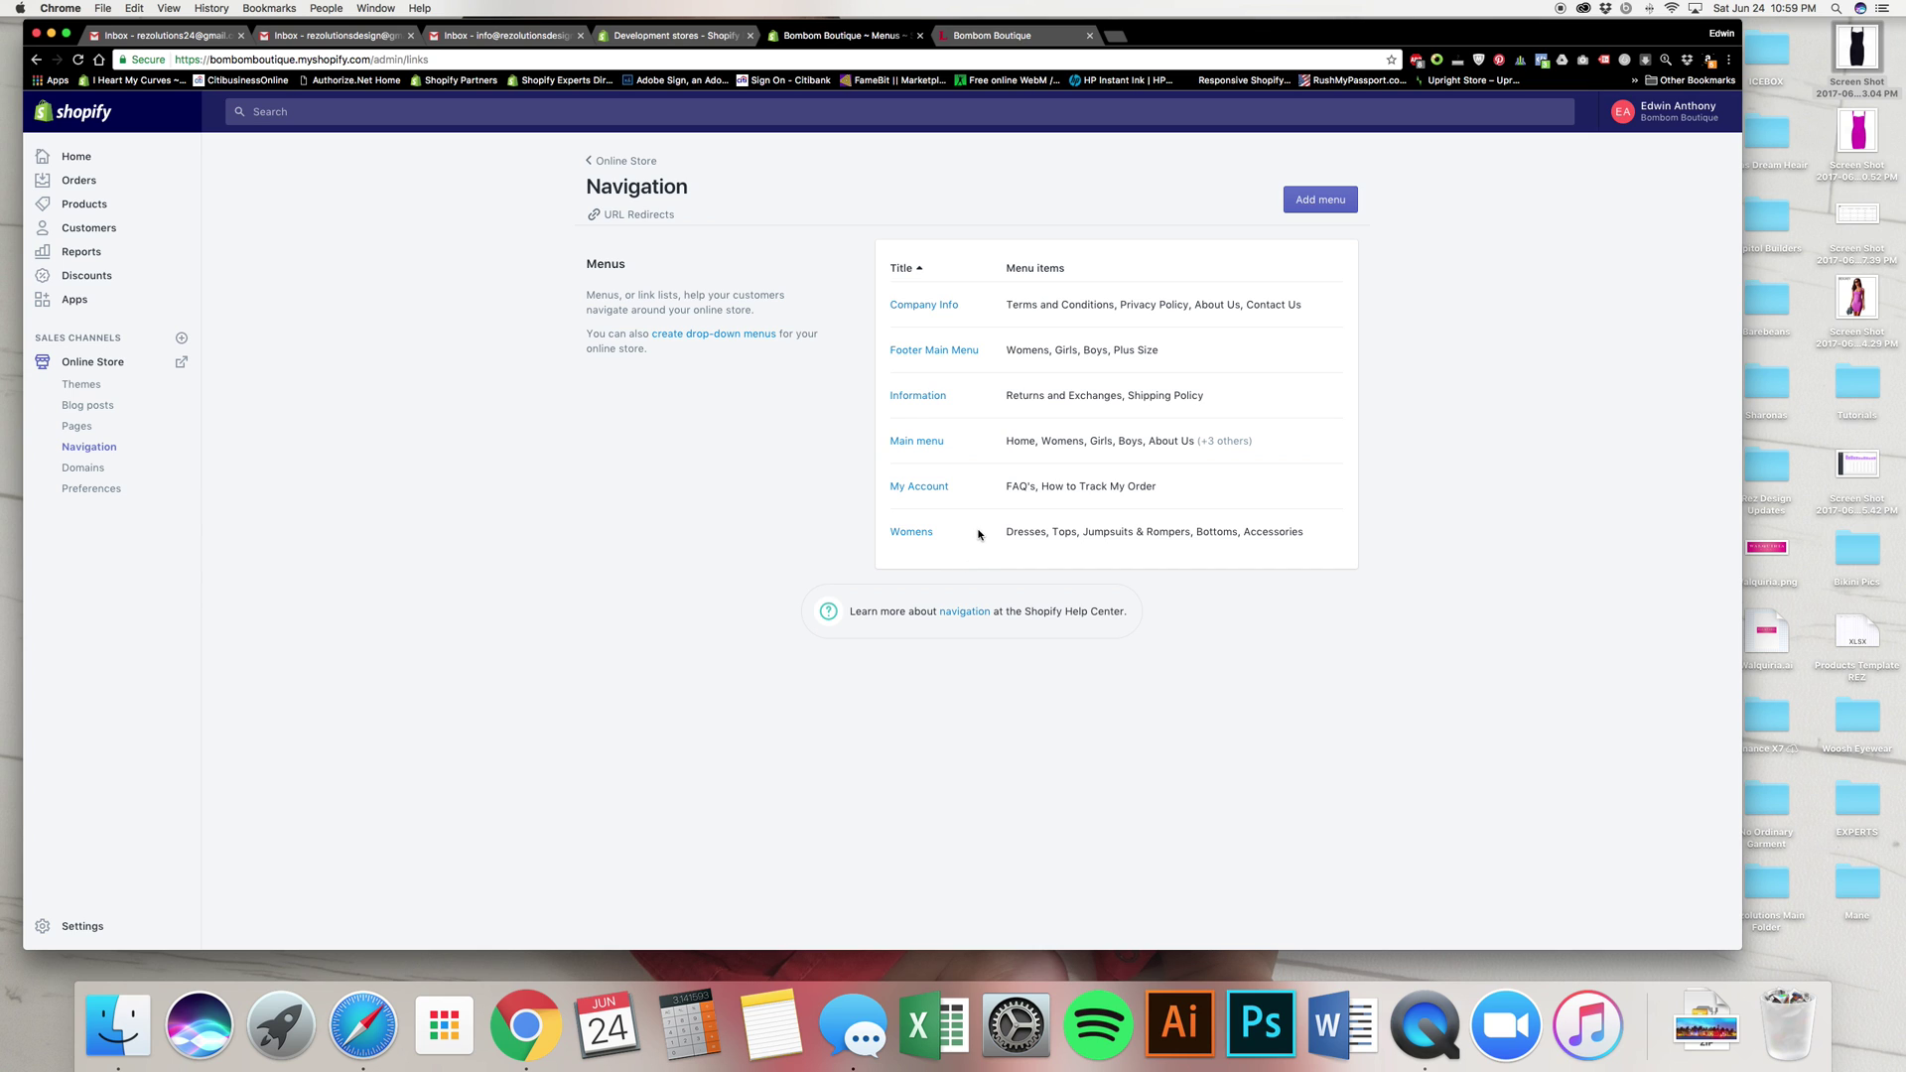
- Bring up the storefront's Womens drop-down with Dresses, Tops, Jumpsuits & Rompers, Bottoms, Accessories
left_click(996, 37)
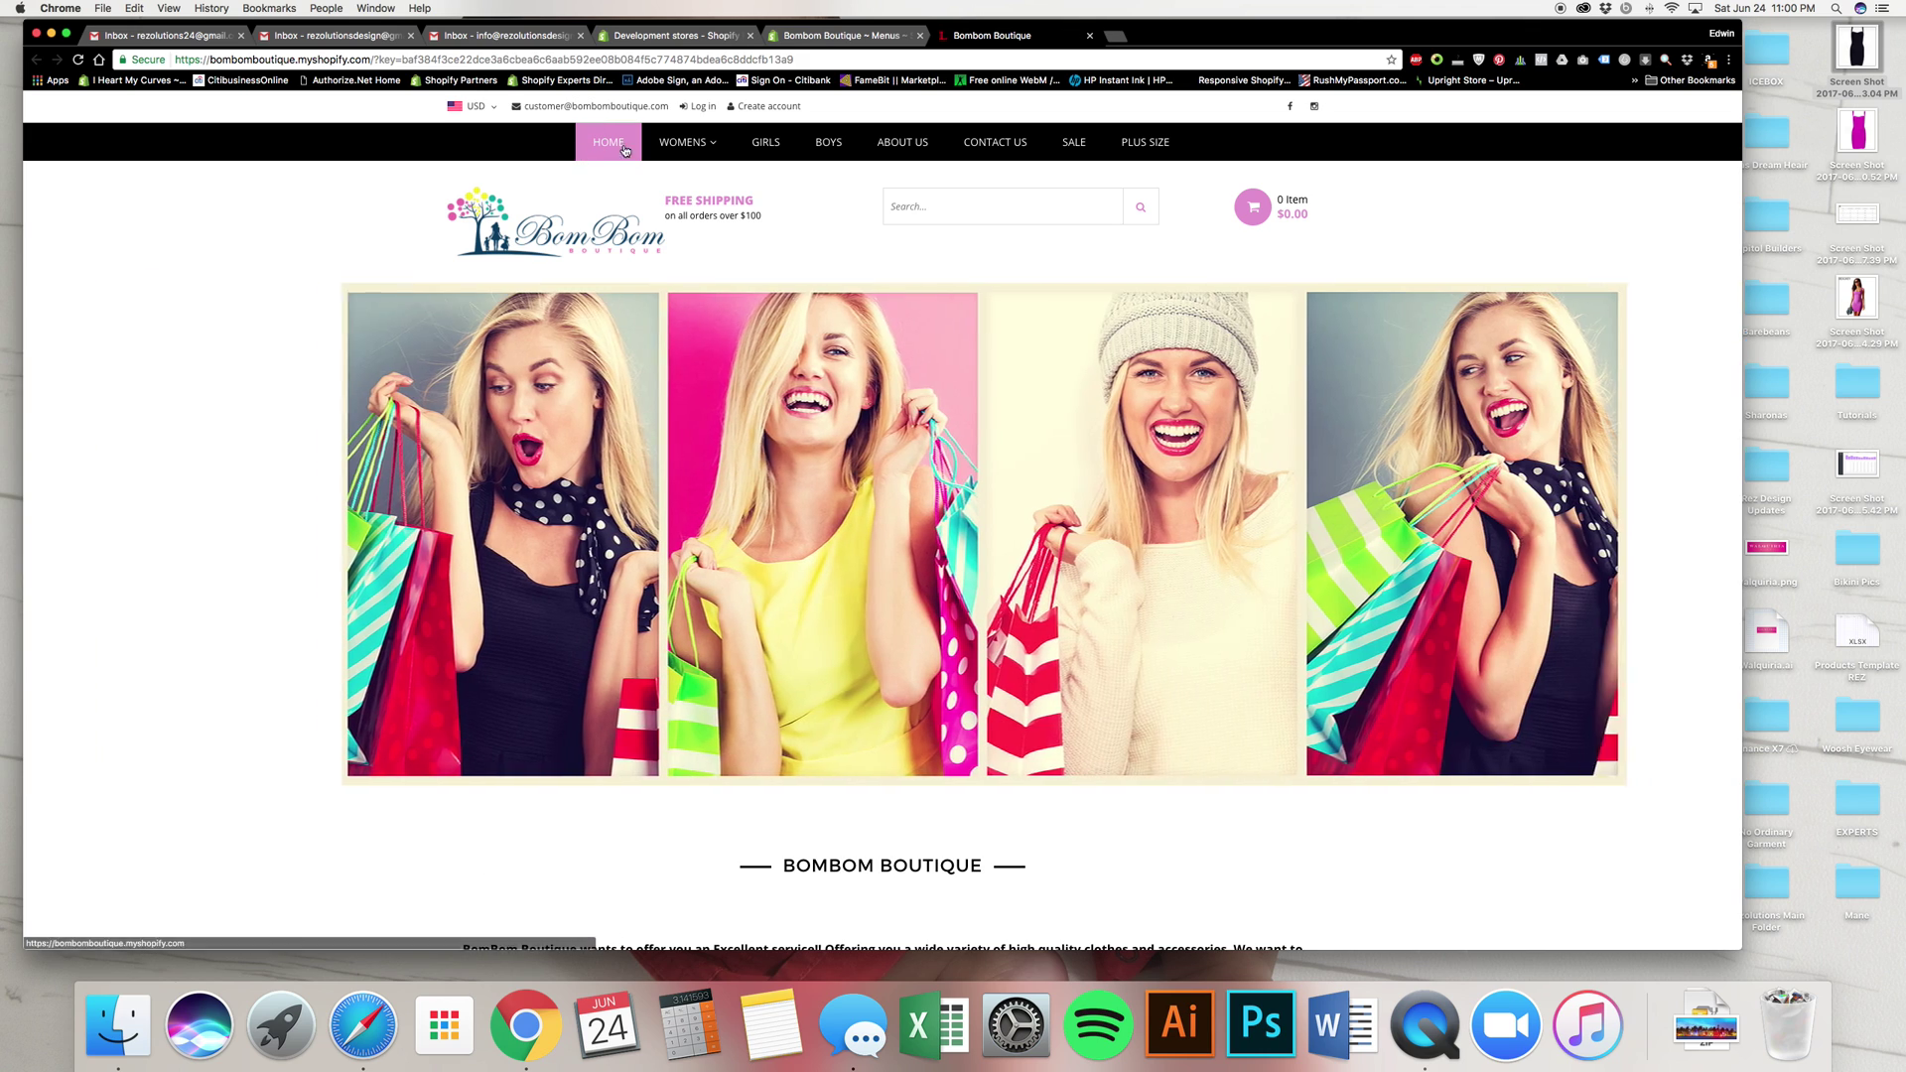
mouse_move(683, 144)
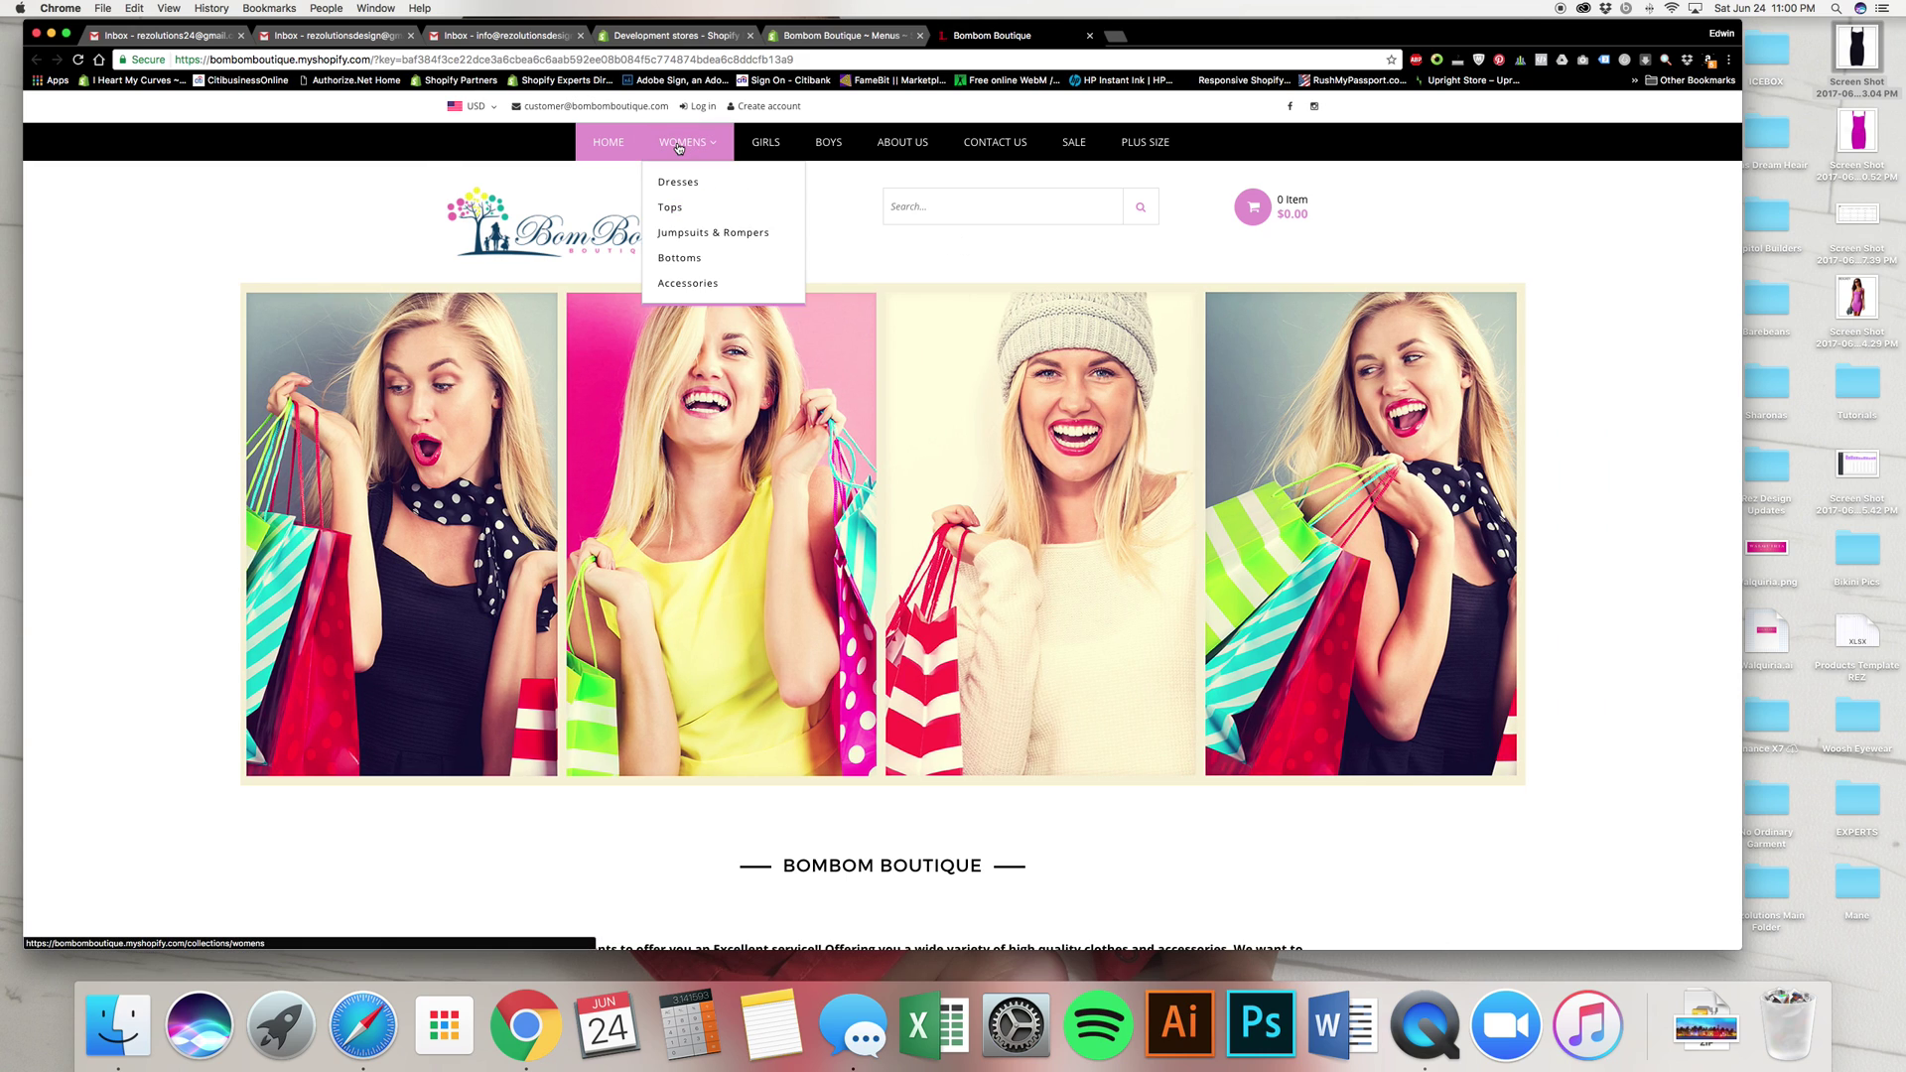
- Open the storefront's Womens collection and scroll through its products
left_click(686, 149)
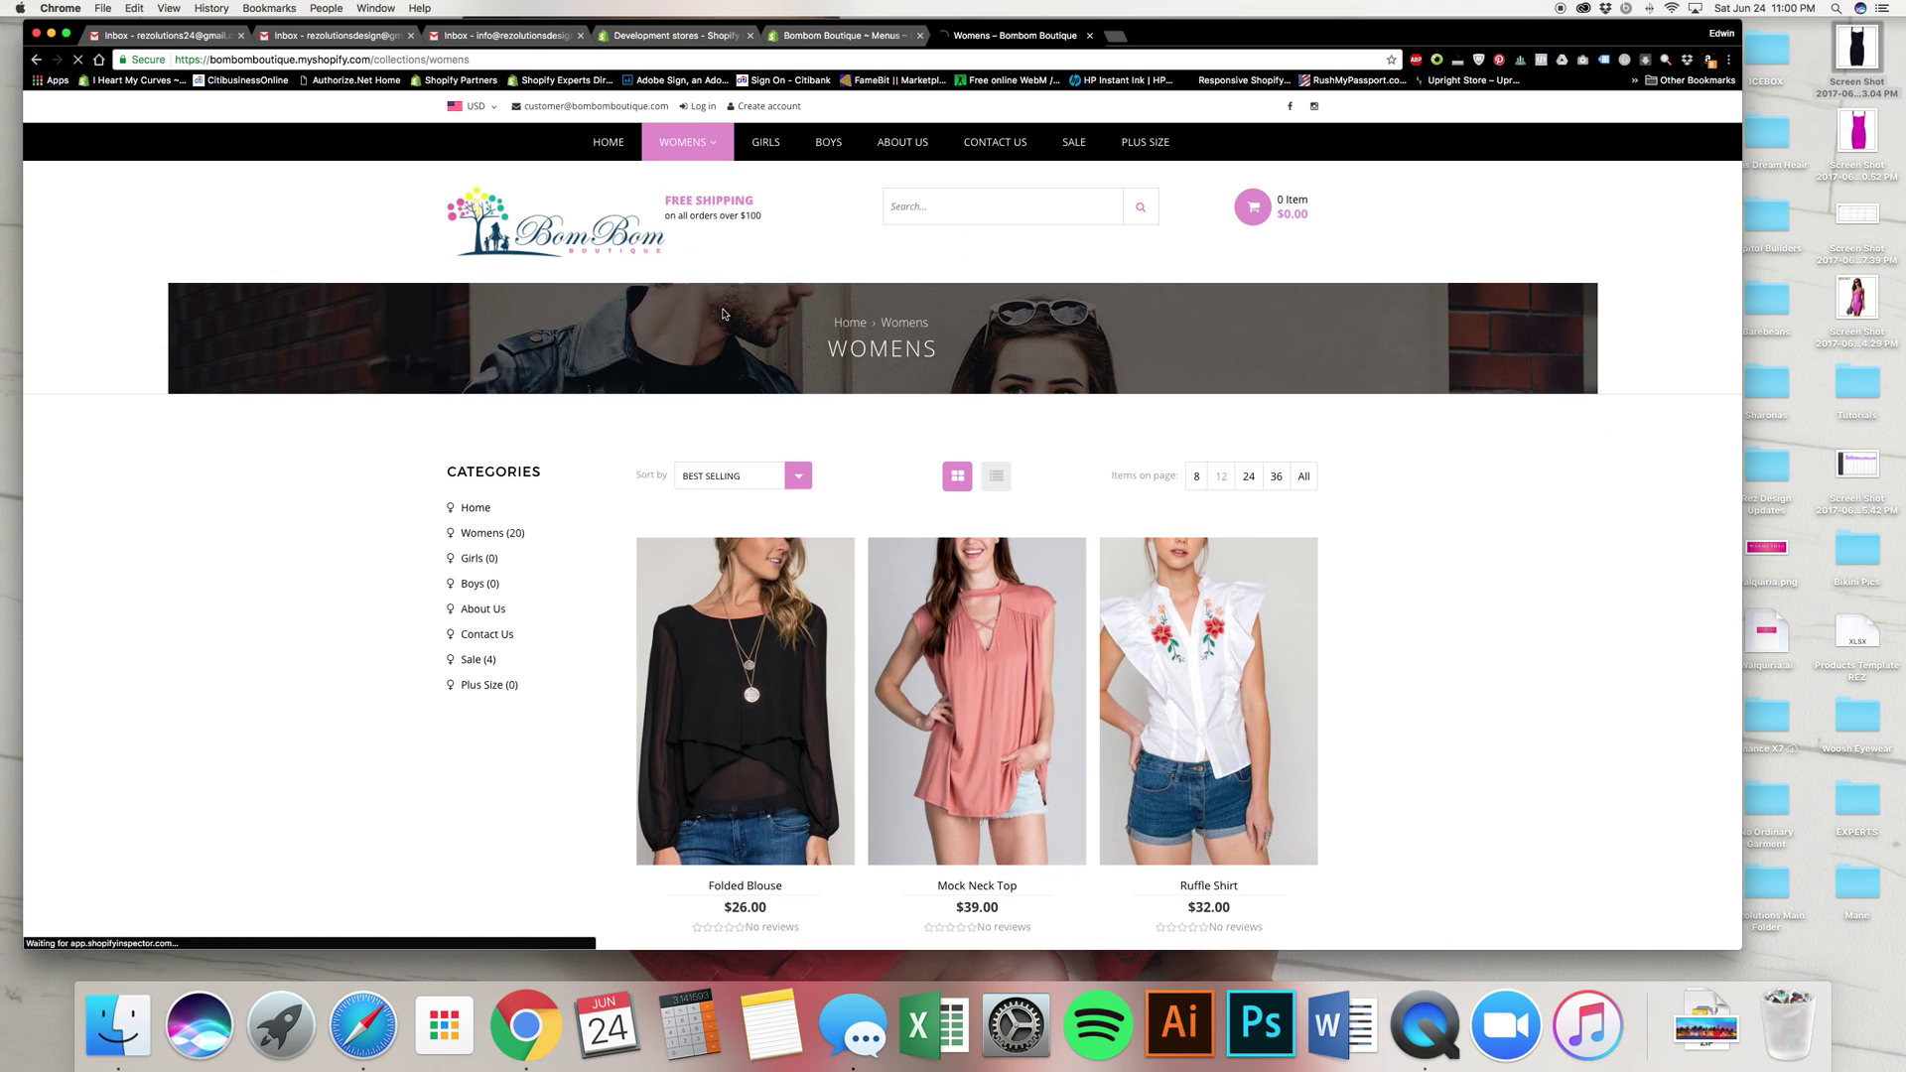
mouse_move(687, 147)
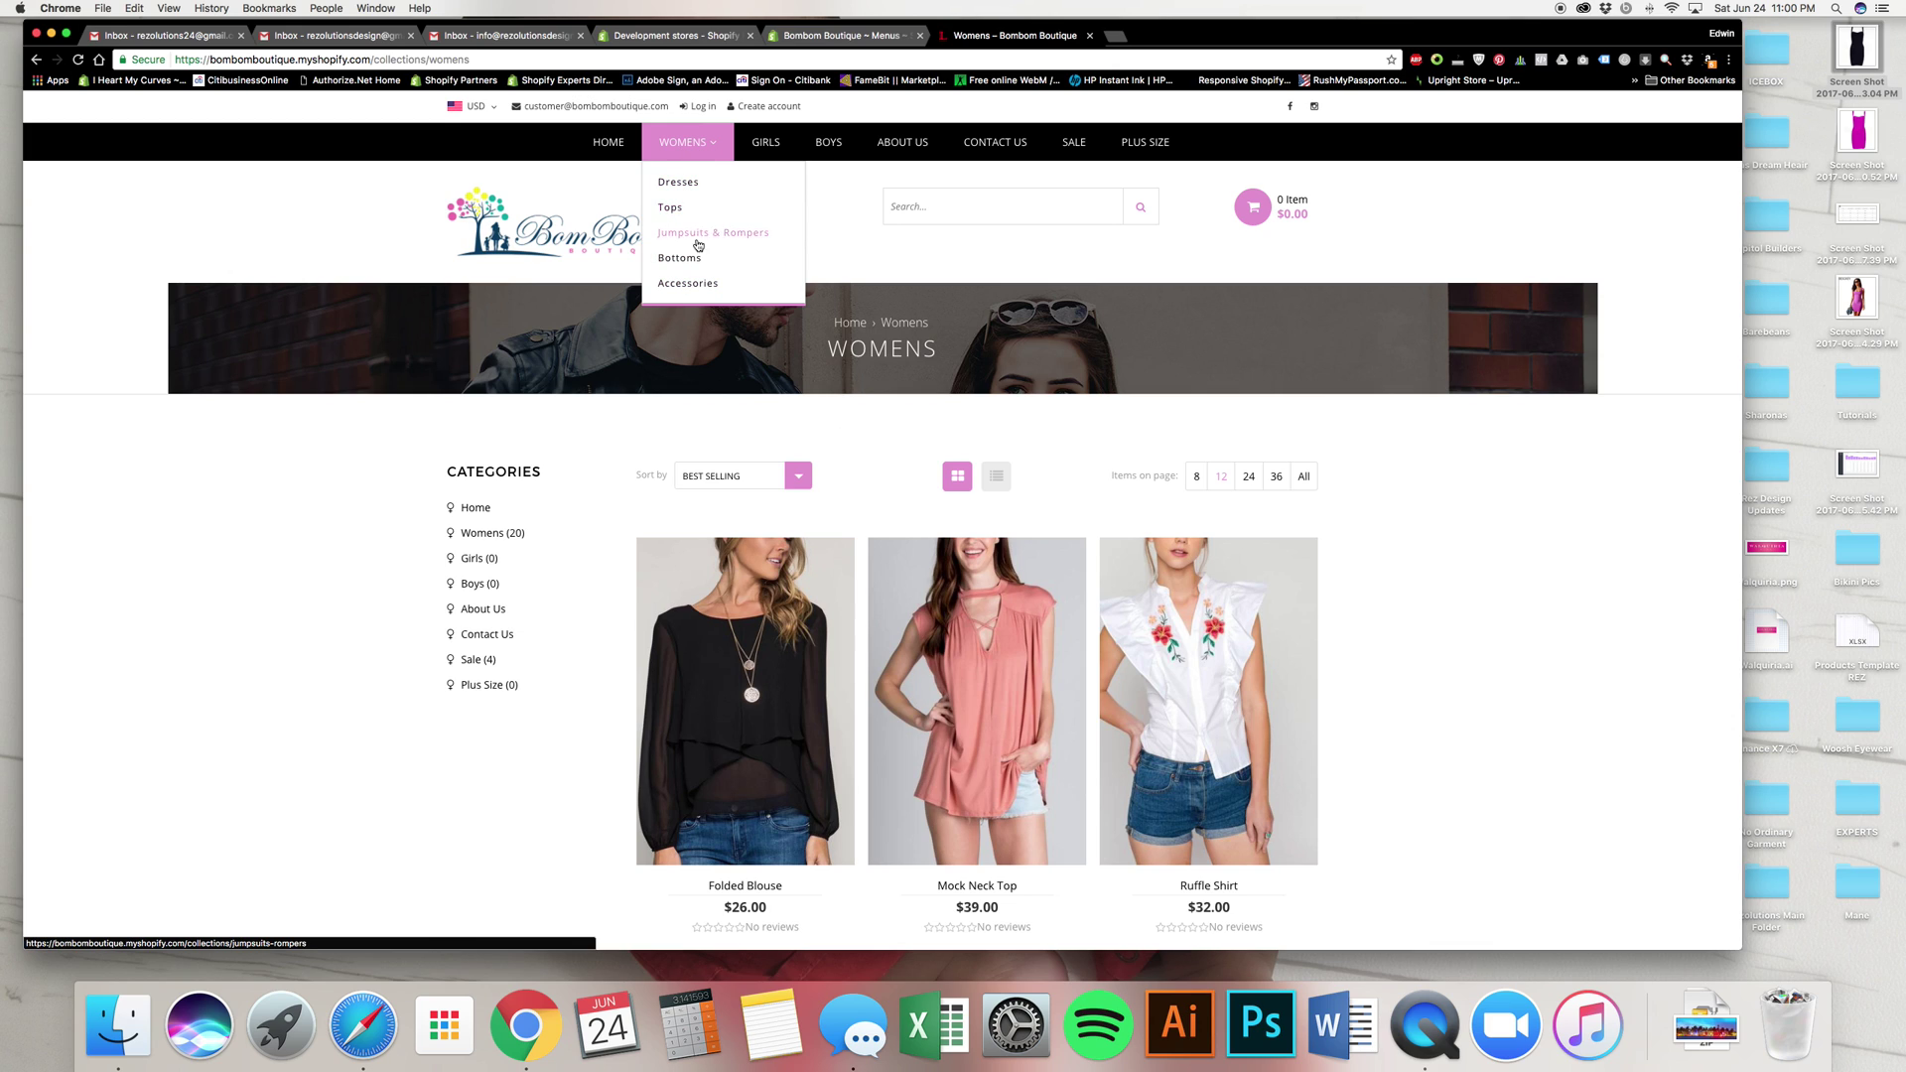
scroll(693, 630, "down", 15)
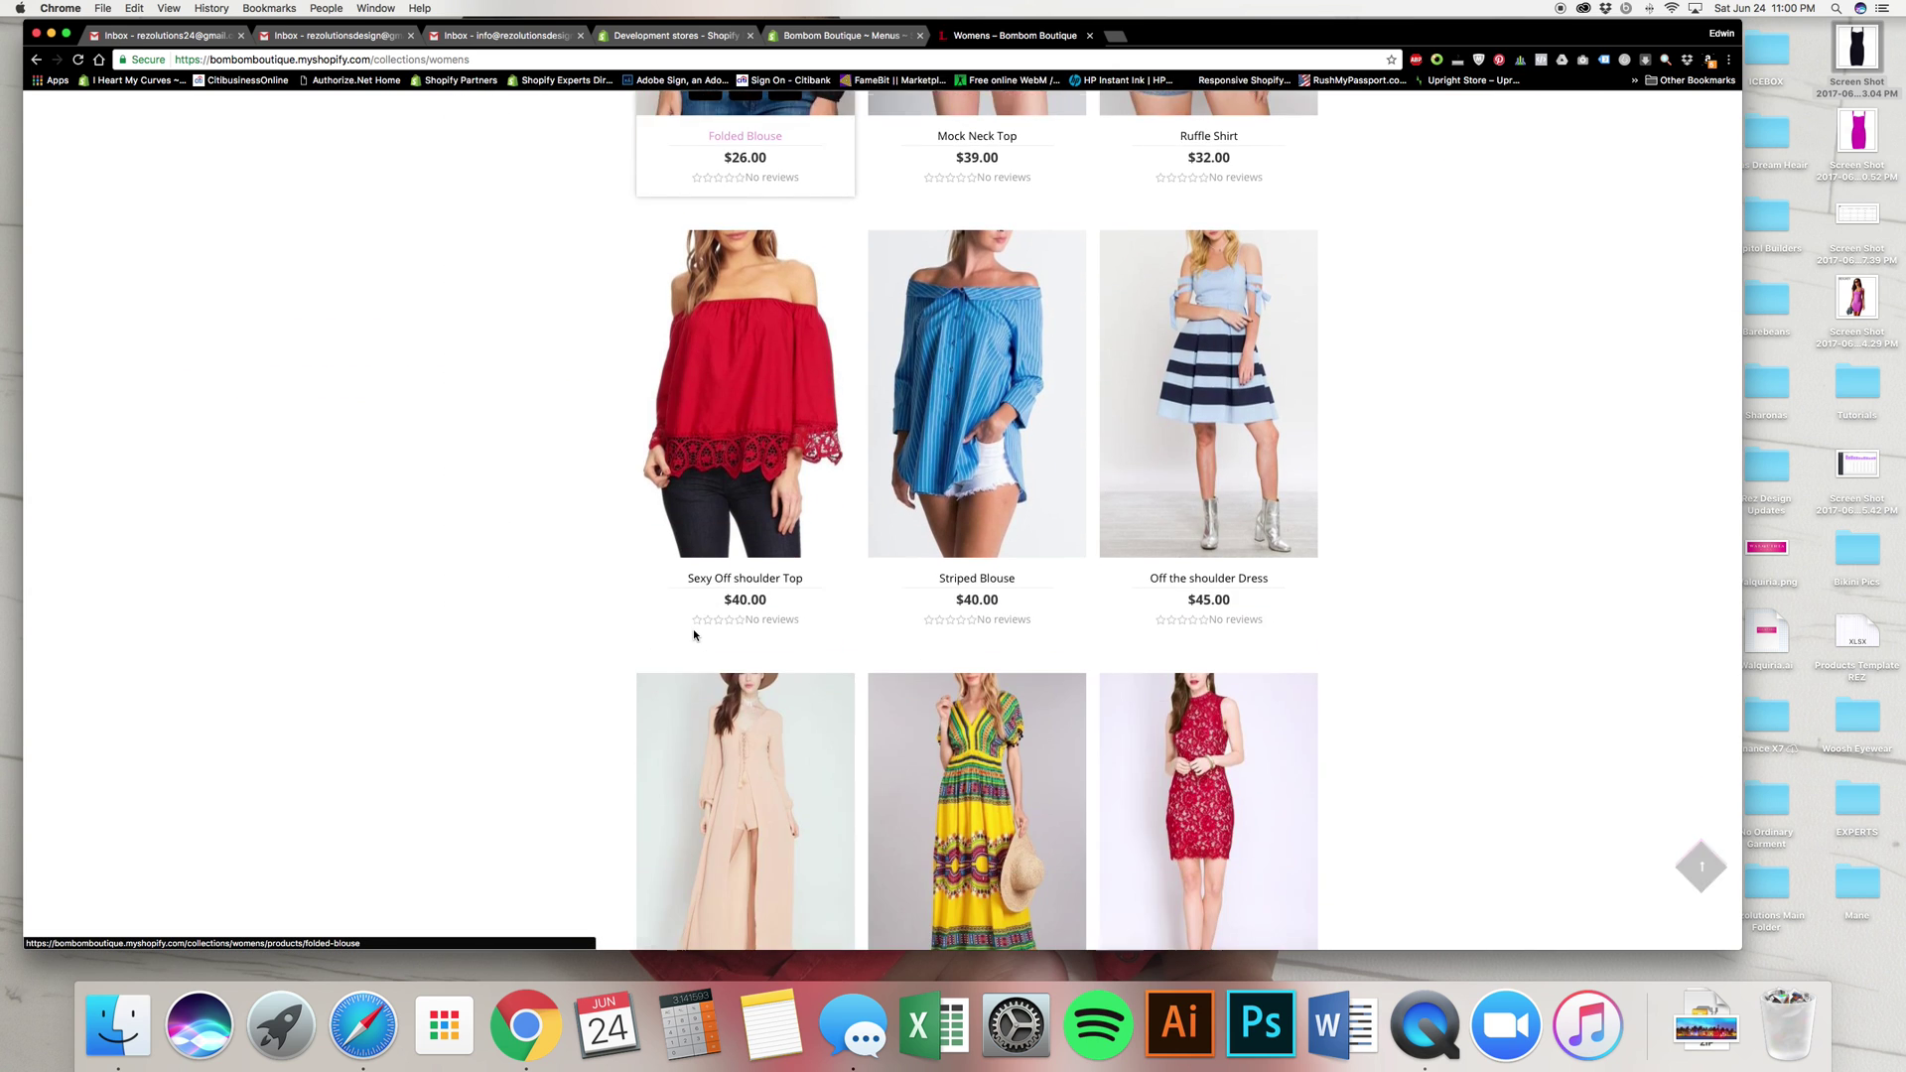
scroll(693, 633, "up", 2)
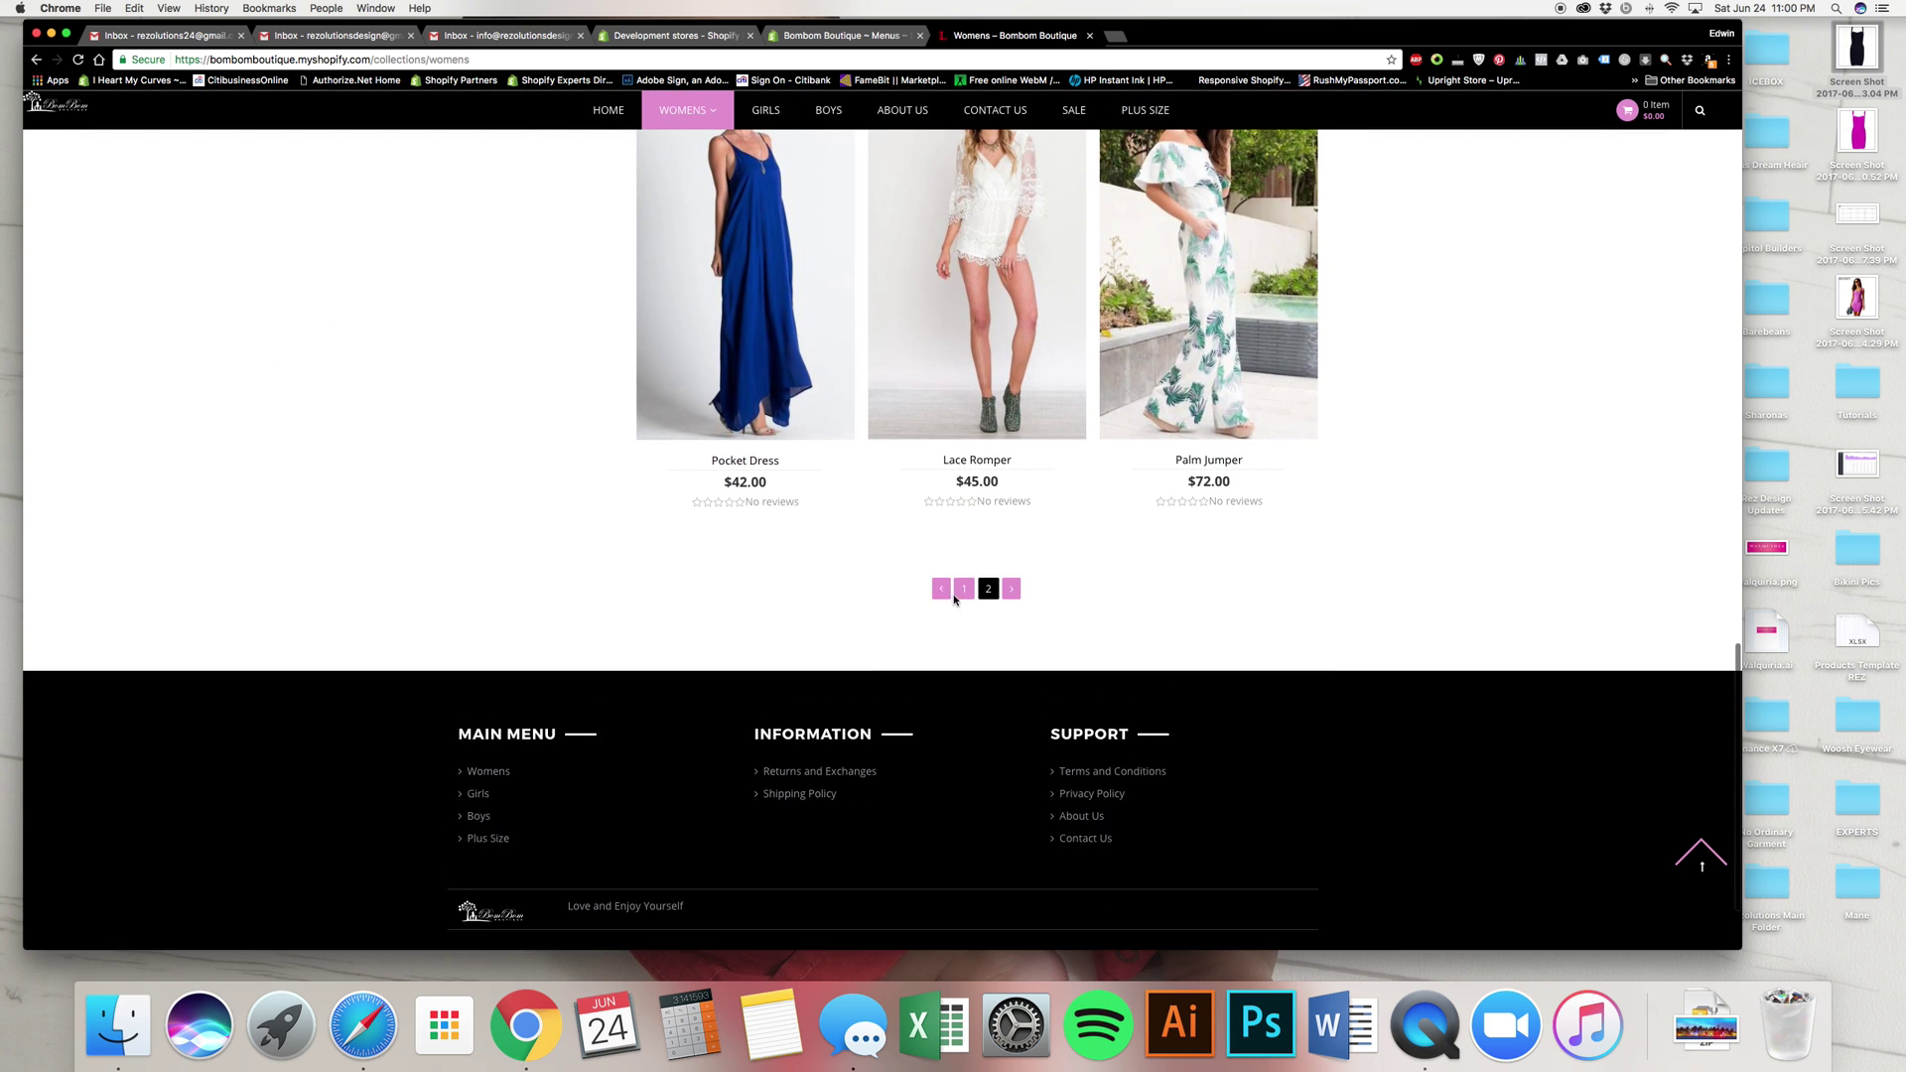
scroll(871, 600, "up", 10)
scroll(872, 600, "up", 3)
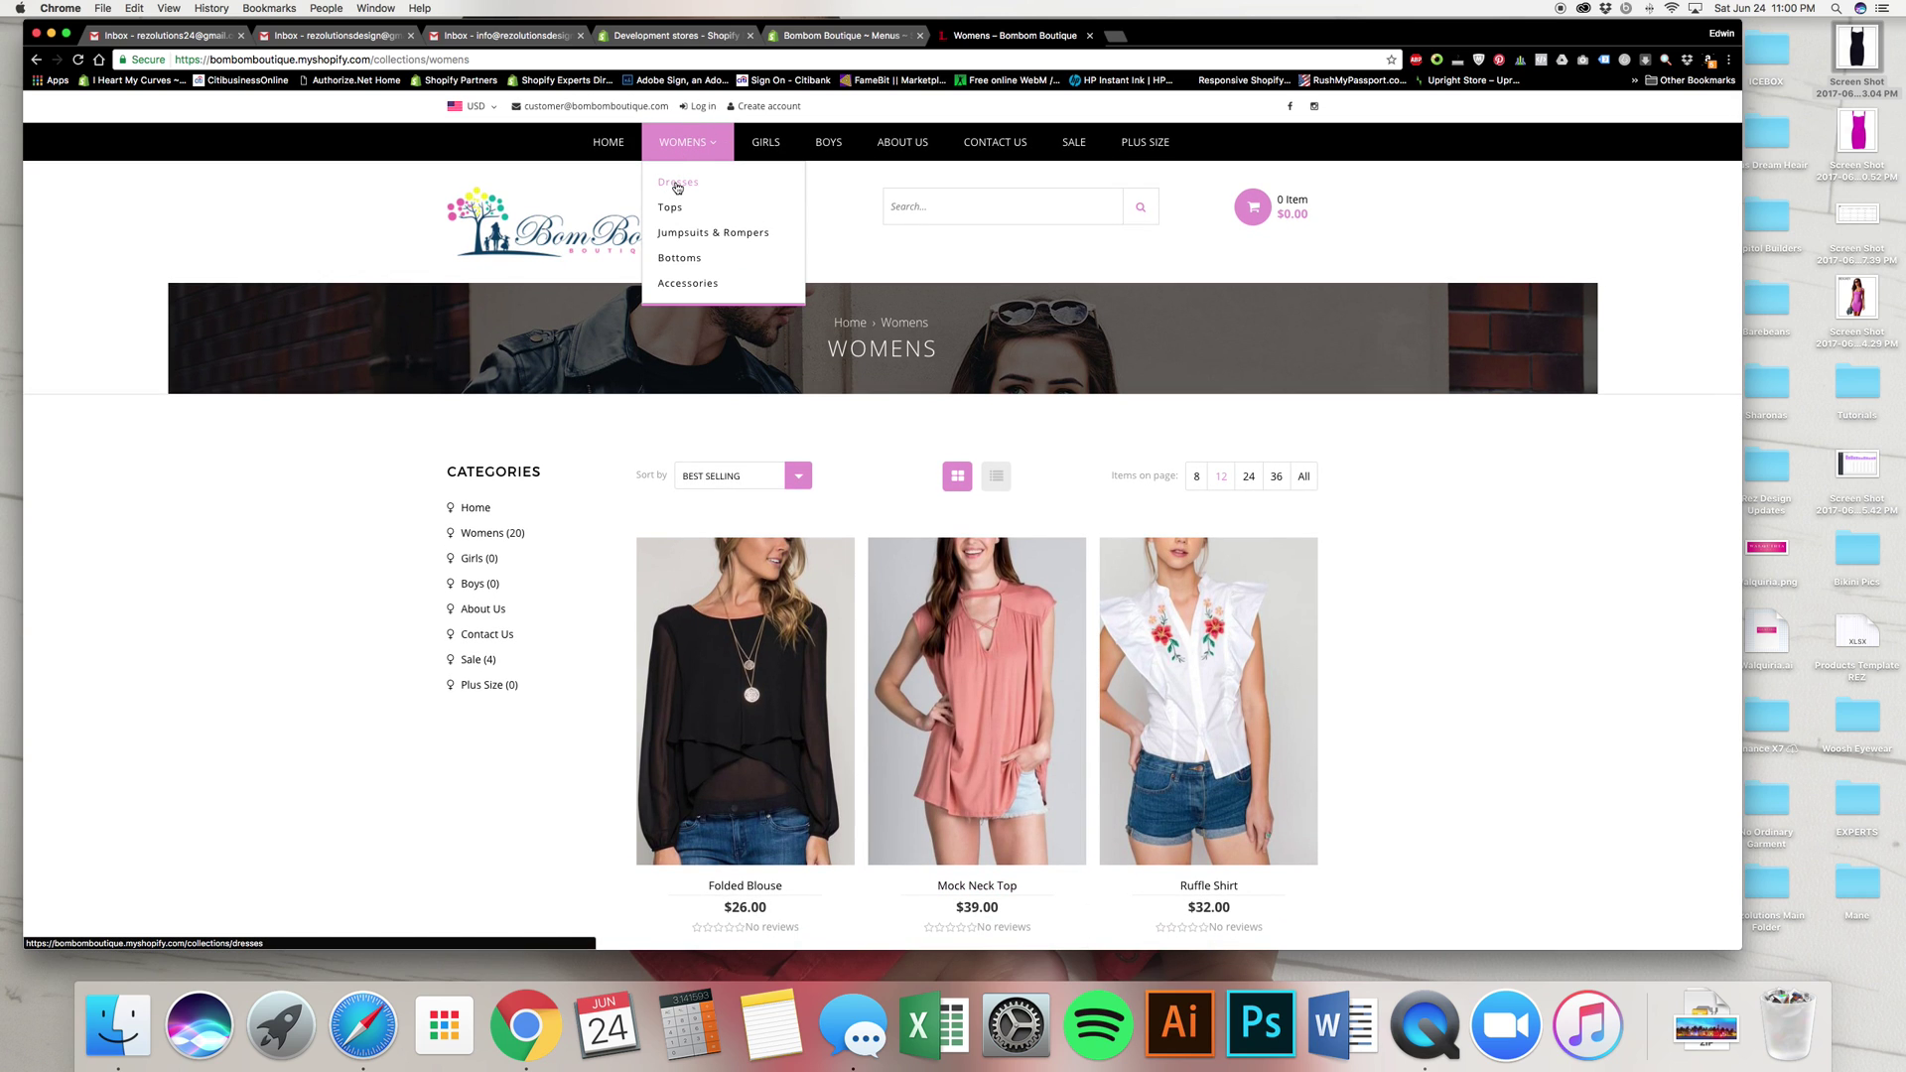
- Open the Dresses collection from the Womens menu and scroll through it
left_click(677, 185)
scroll(626, 446, "down", 3)
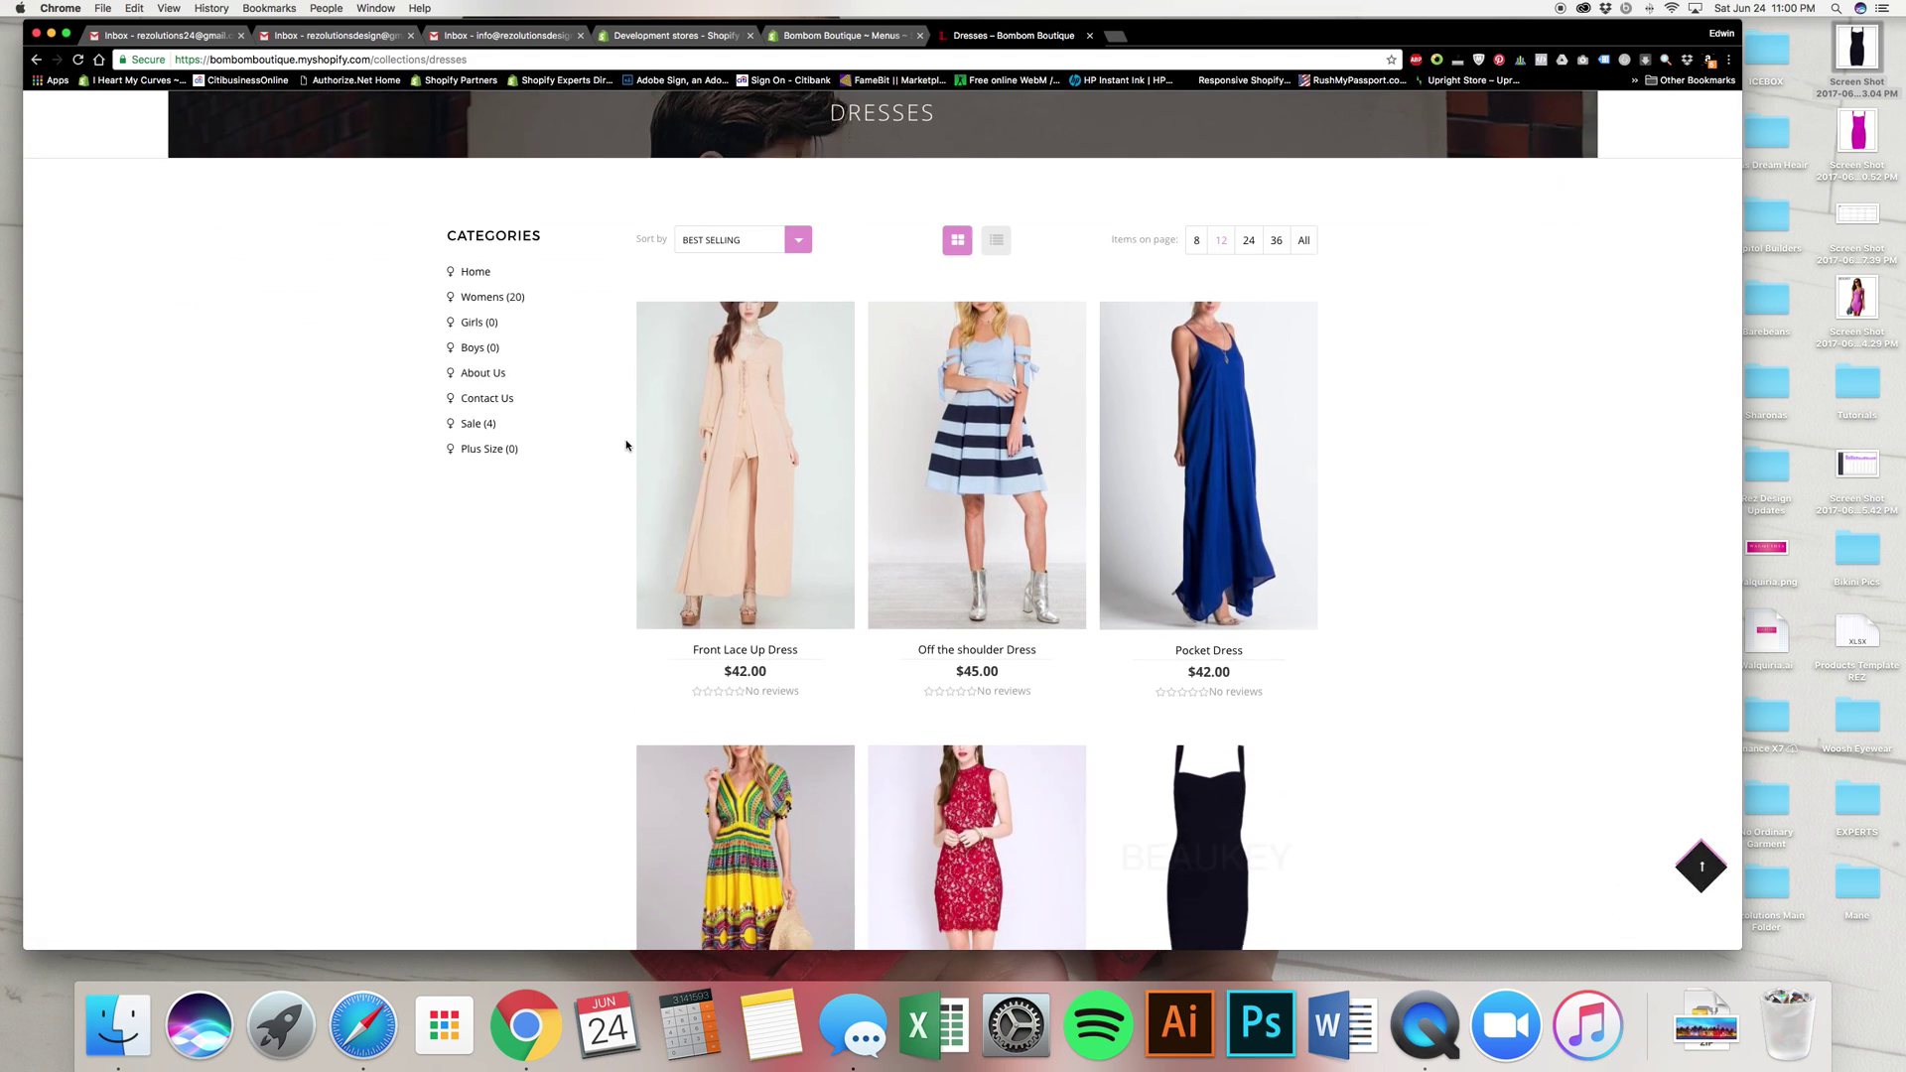
scroll(627, 446, "down", 5)
scroll(625, 445, "up", 7)
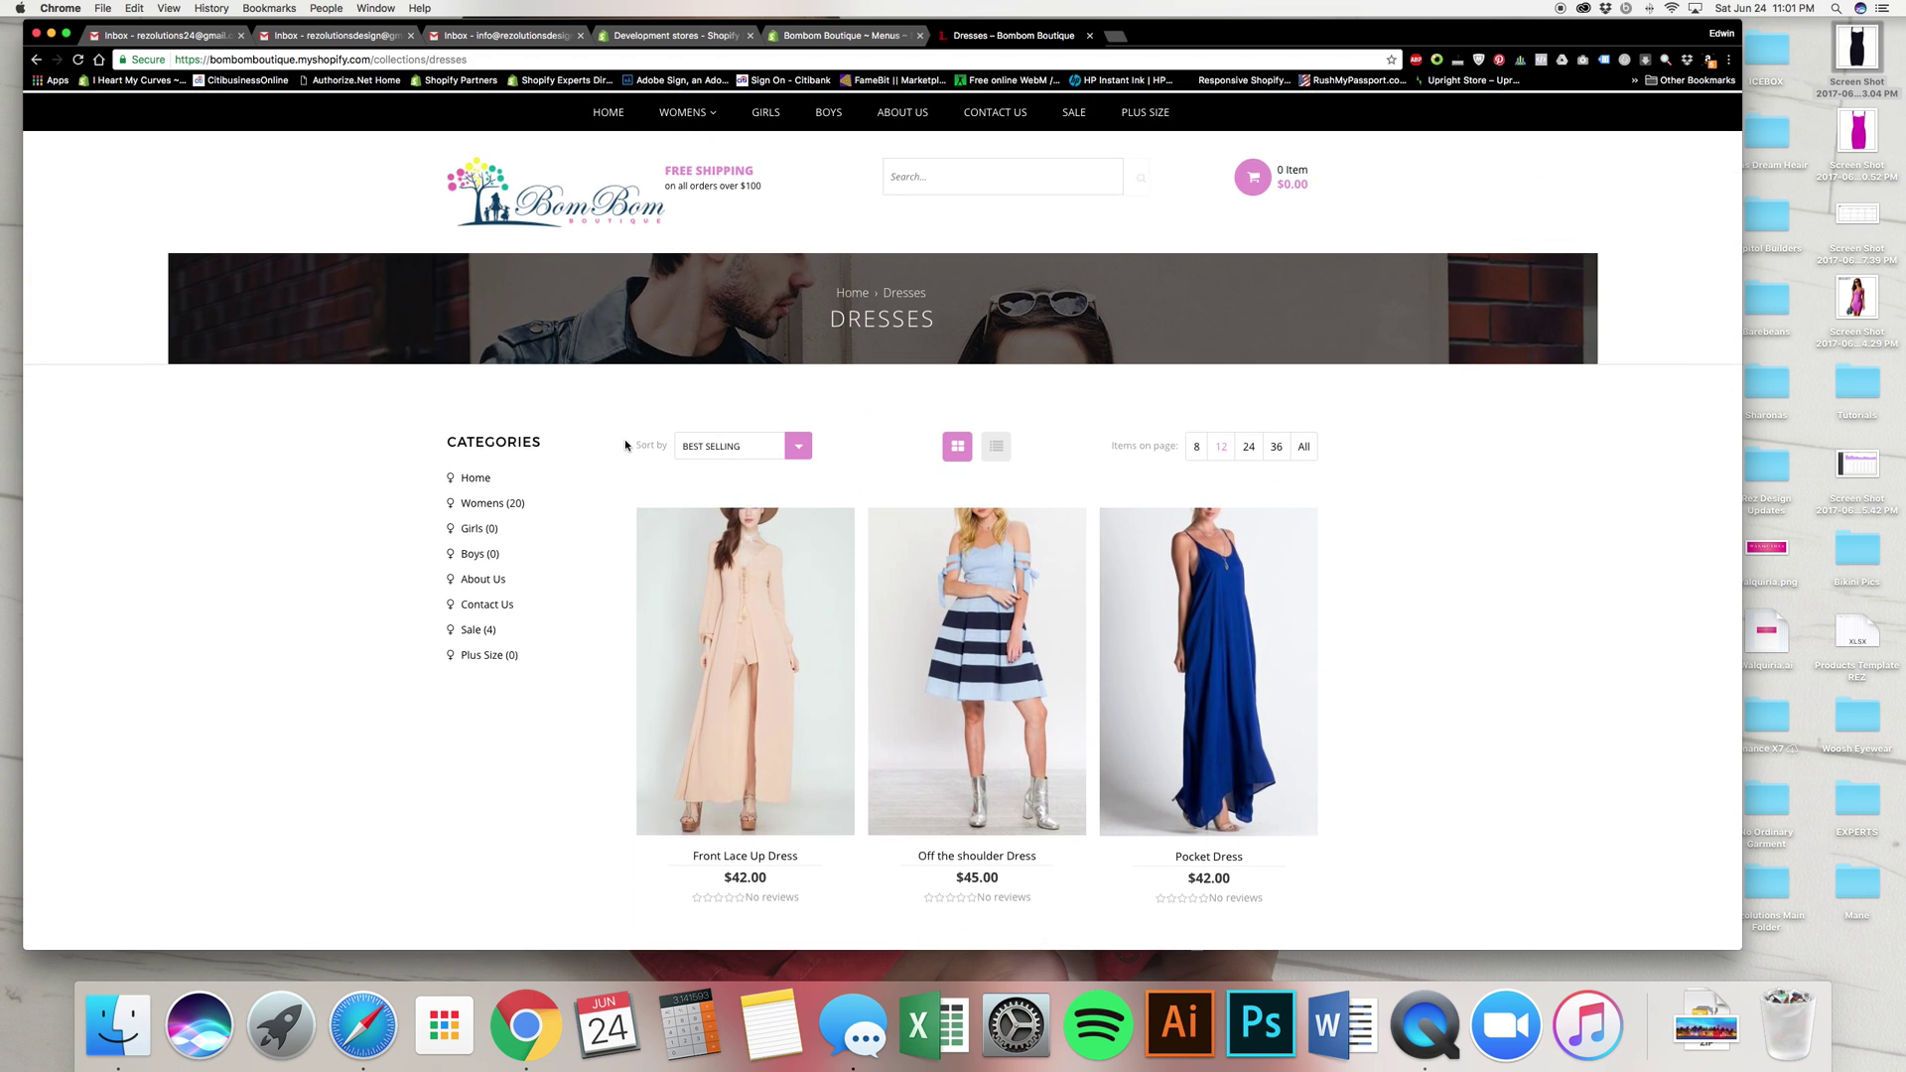
- Browse the Tops collection, then return to the admin Navigation tab with Ctrl+Shift+Tab
left_click(670, 207)
scroll(608, 564, "down", 4)
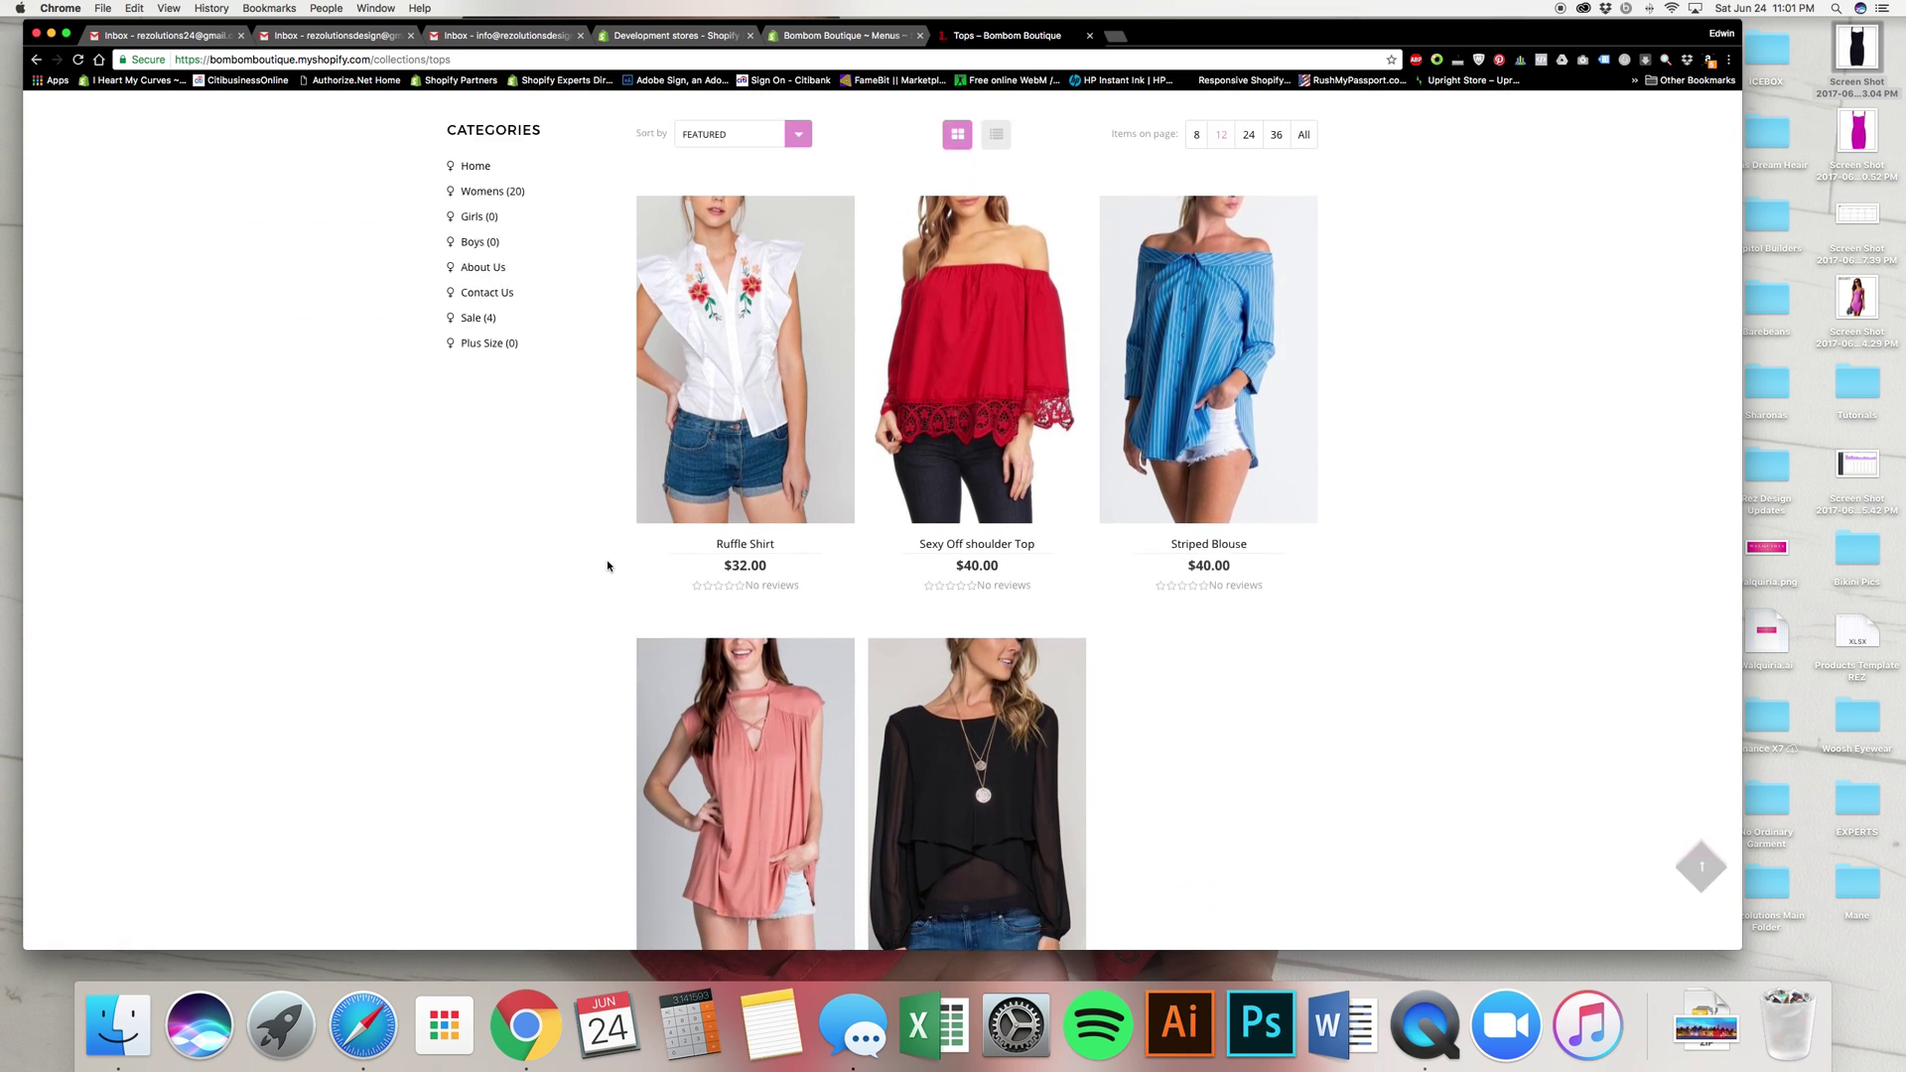
scroll(607, 567, "up", 5)
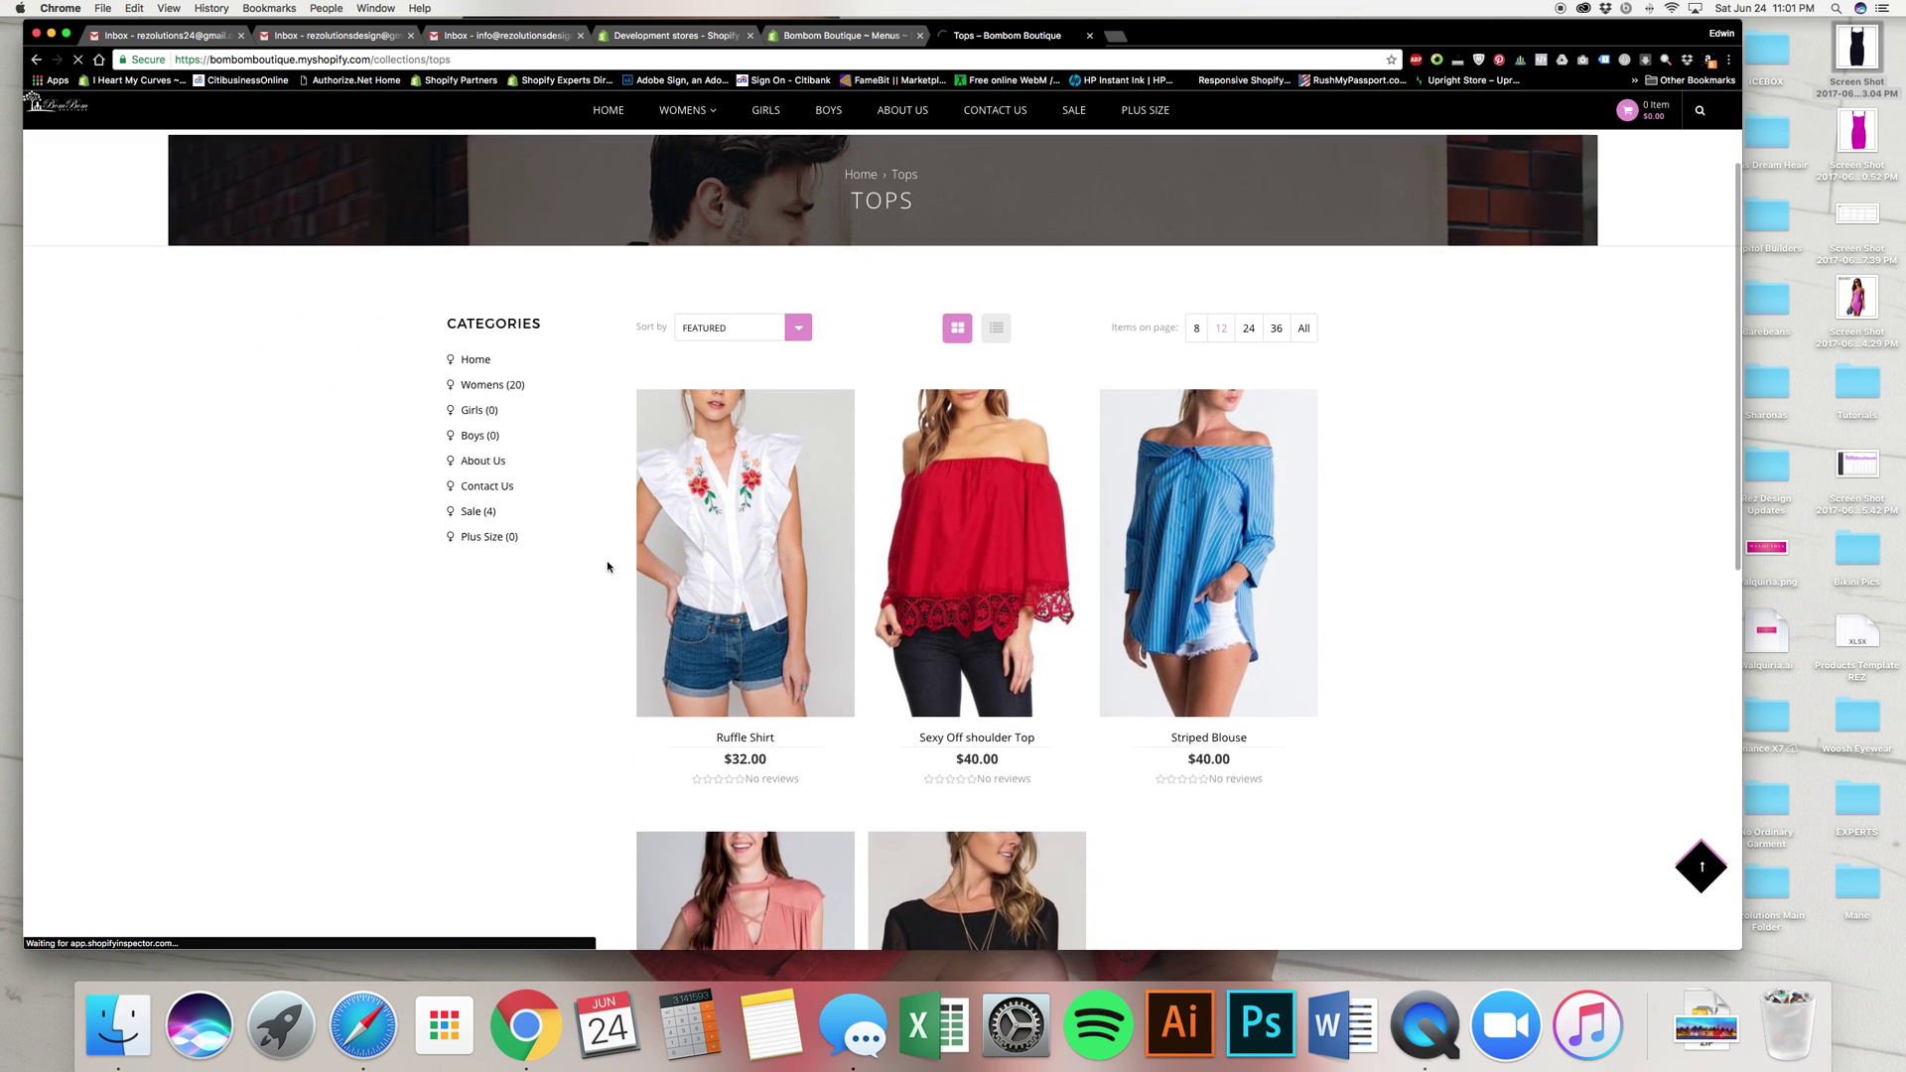
scroll(608, 567, "up", 2)
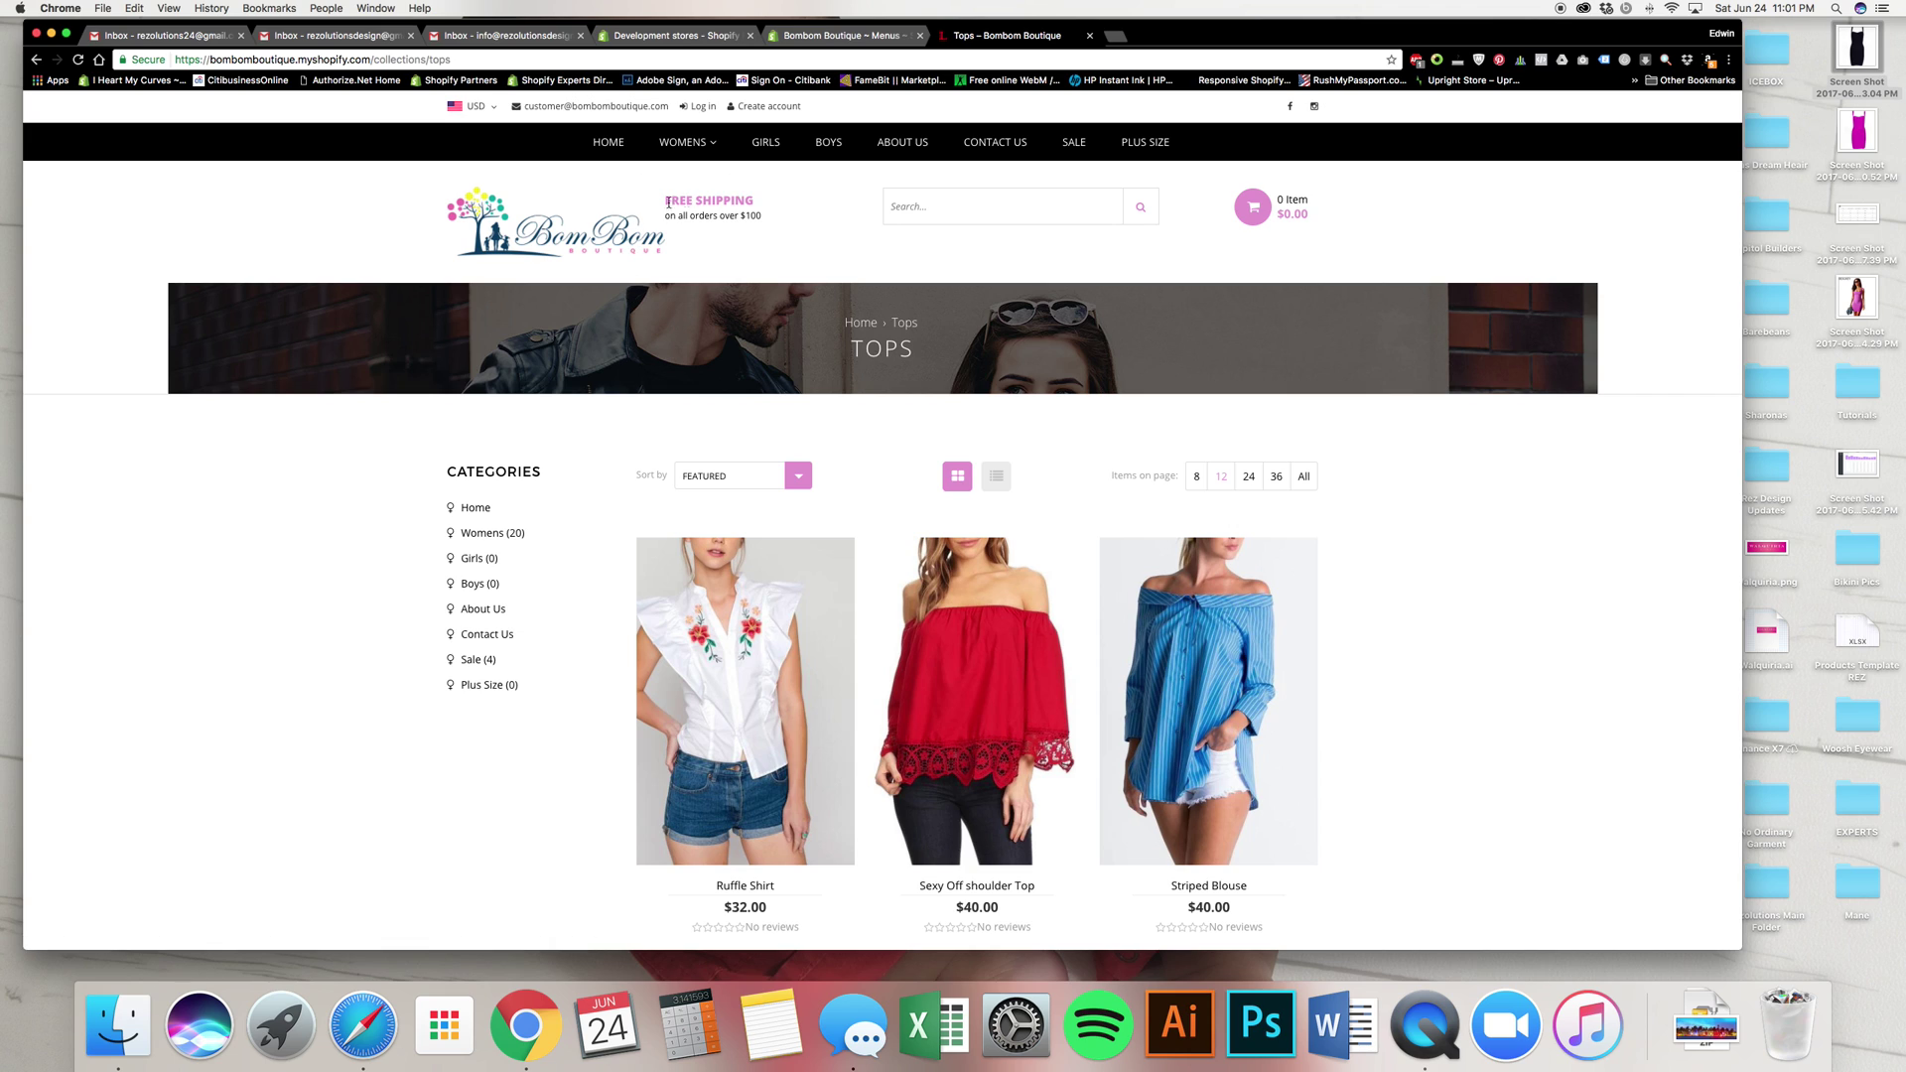
key("ctrl+shift+Tab")
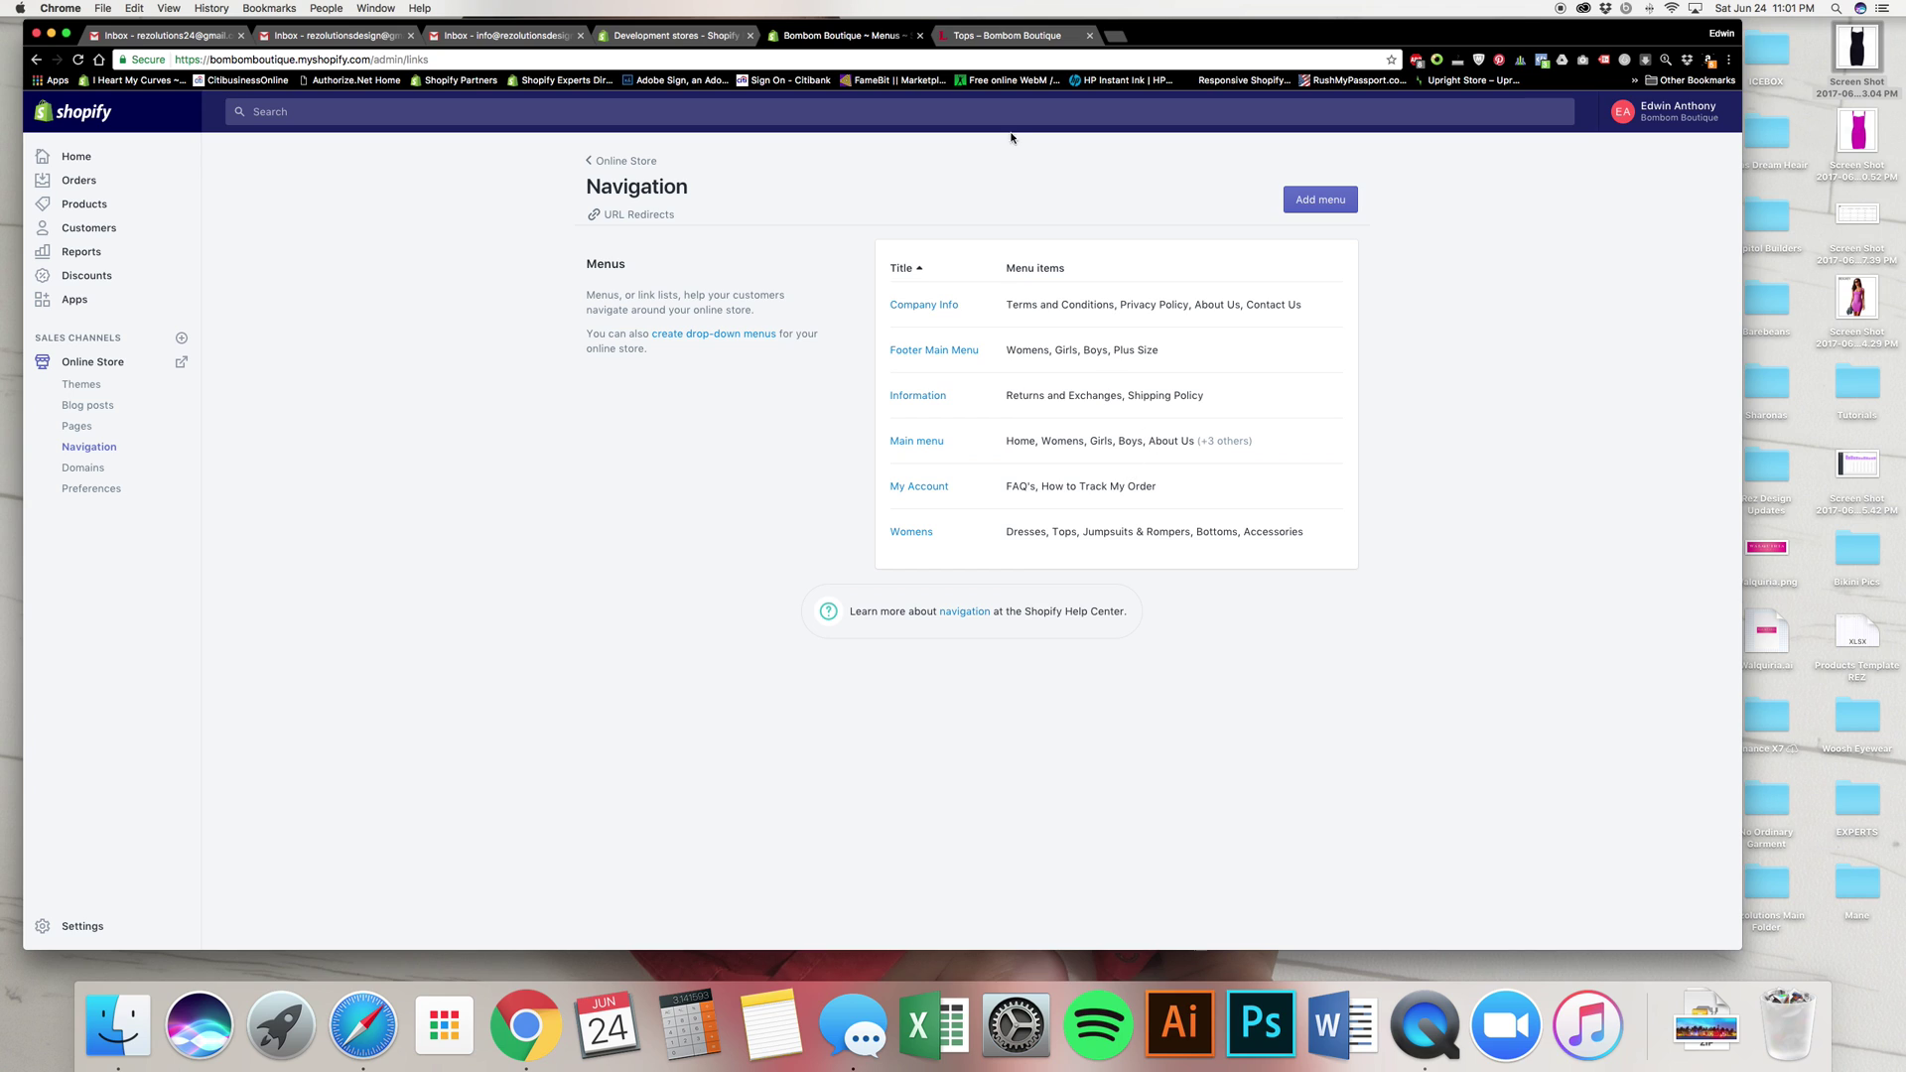
- Open the Main menu editor and compare its eight links with the storefront's top navigation
left_click(1007, 35)
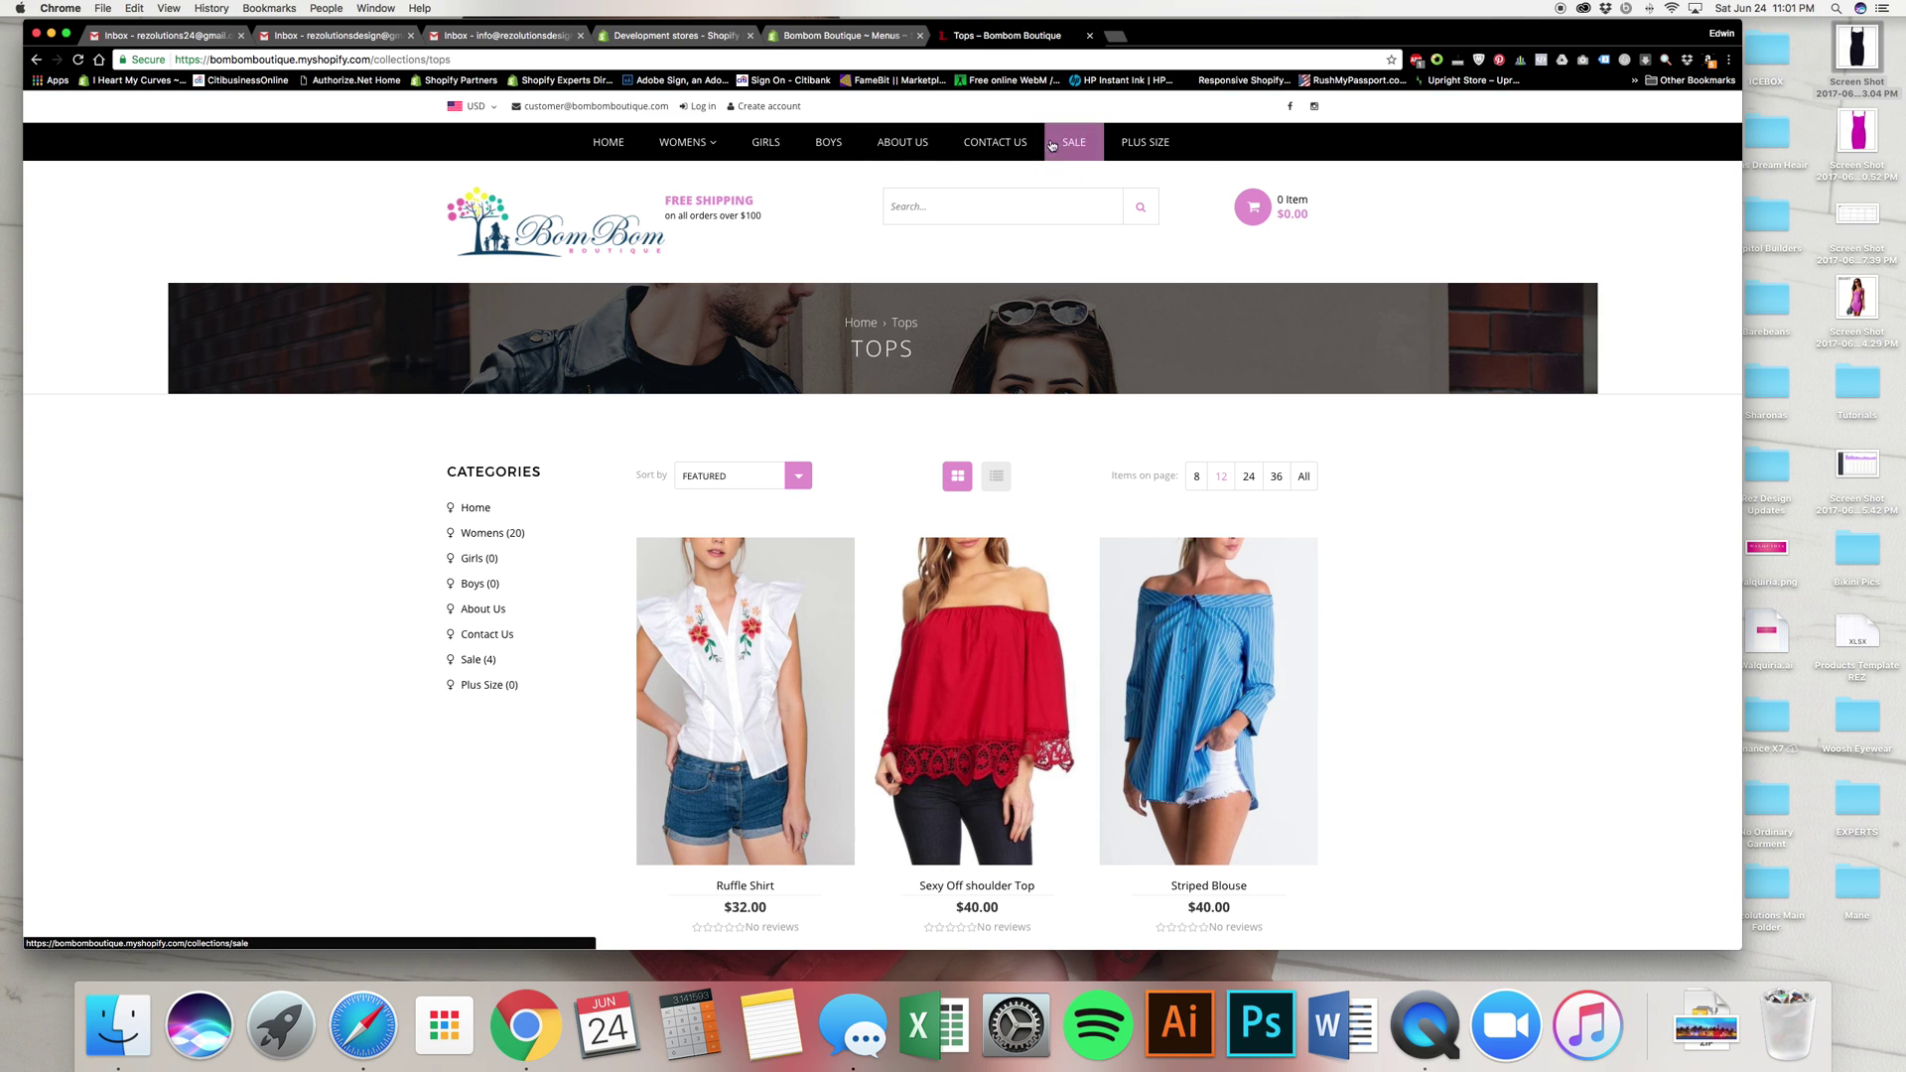
left_click(799, 36)
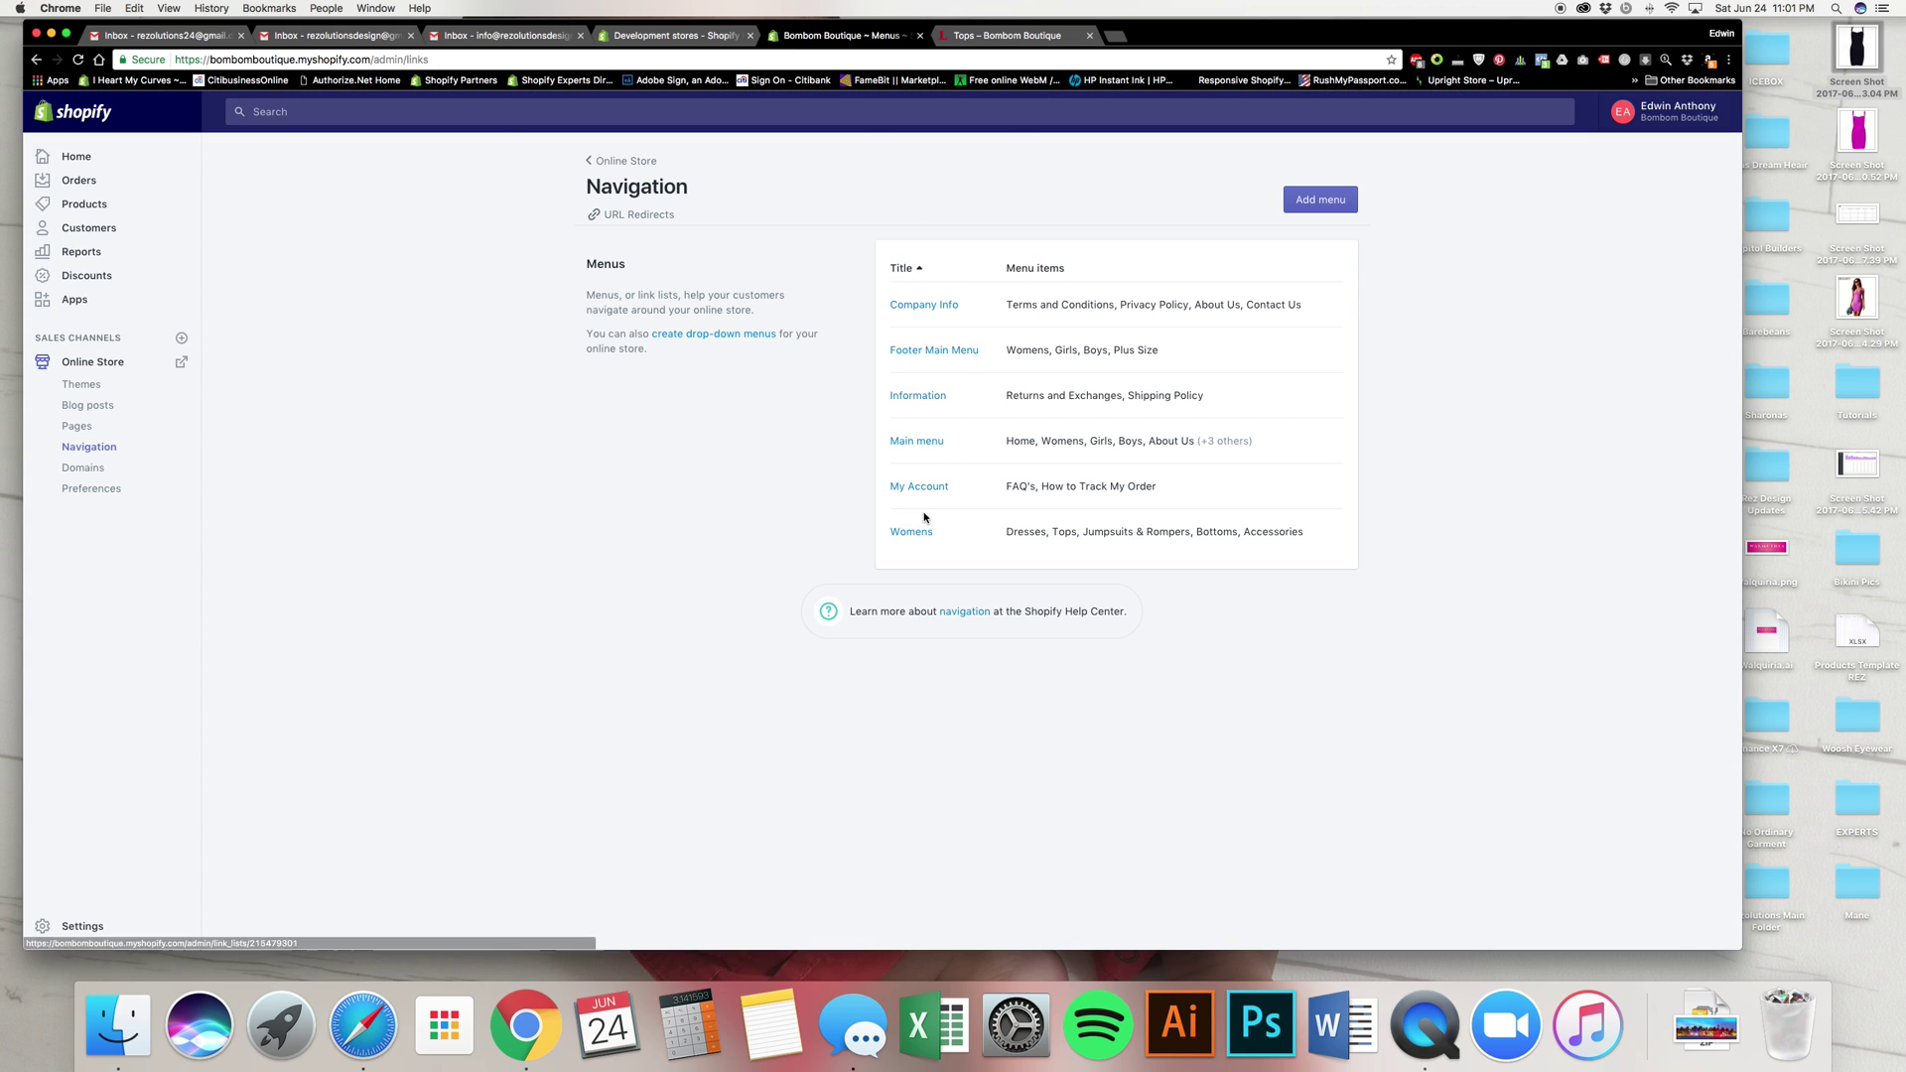
left_click(917, 444)
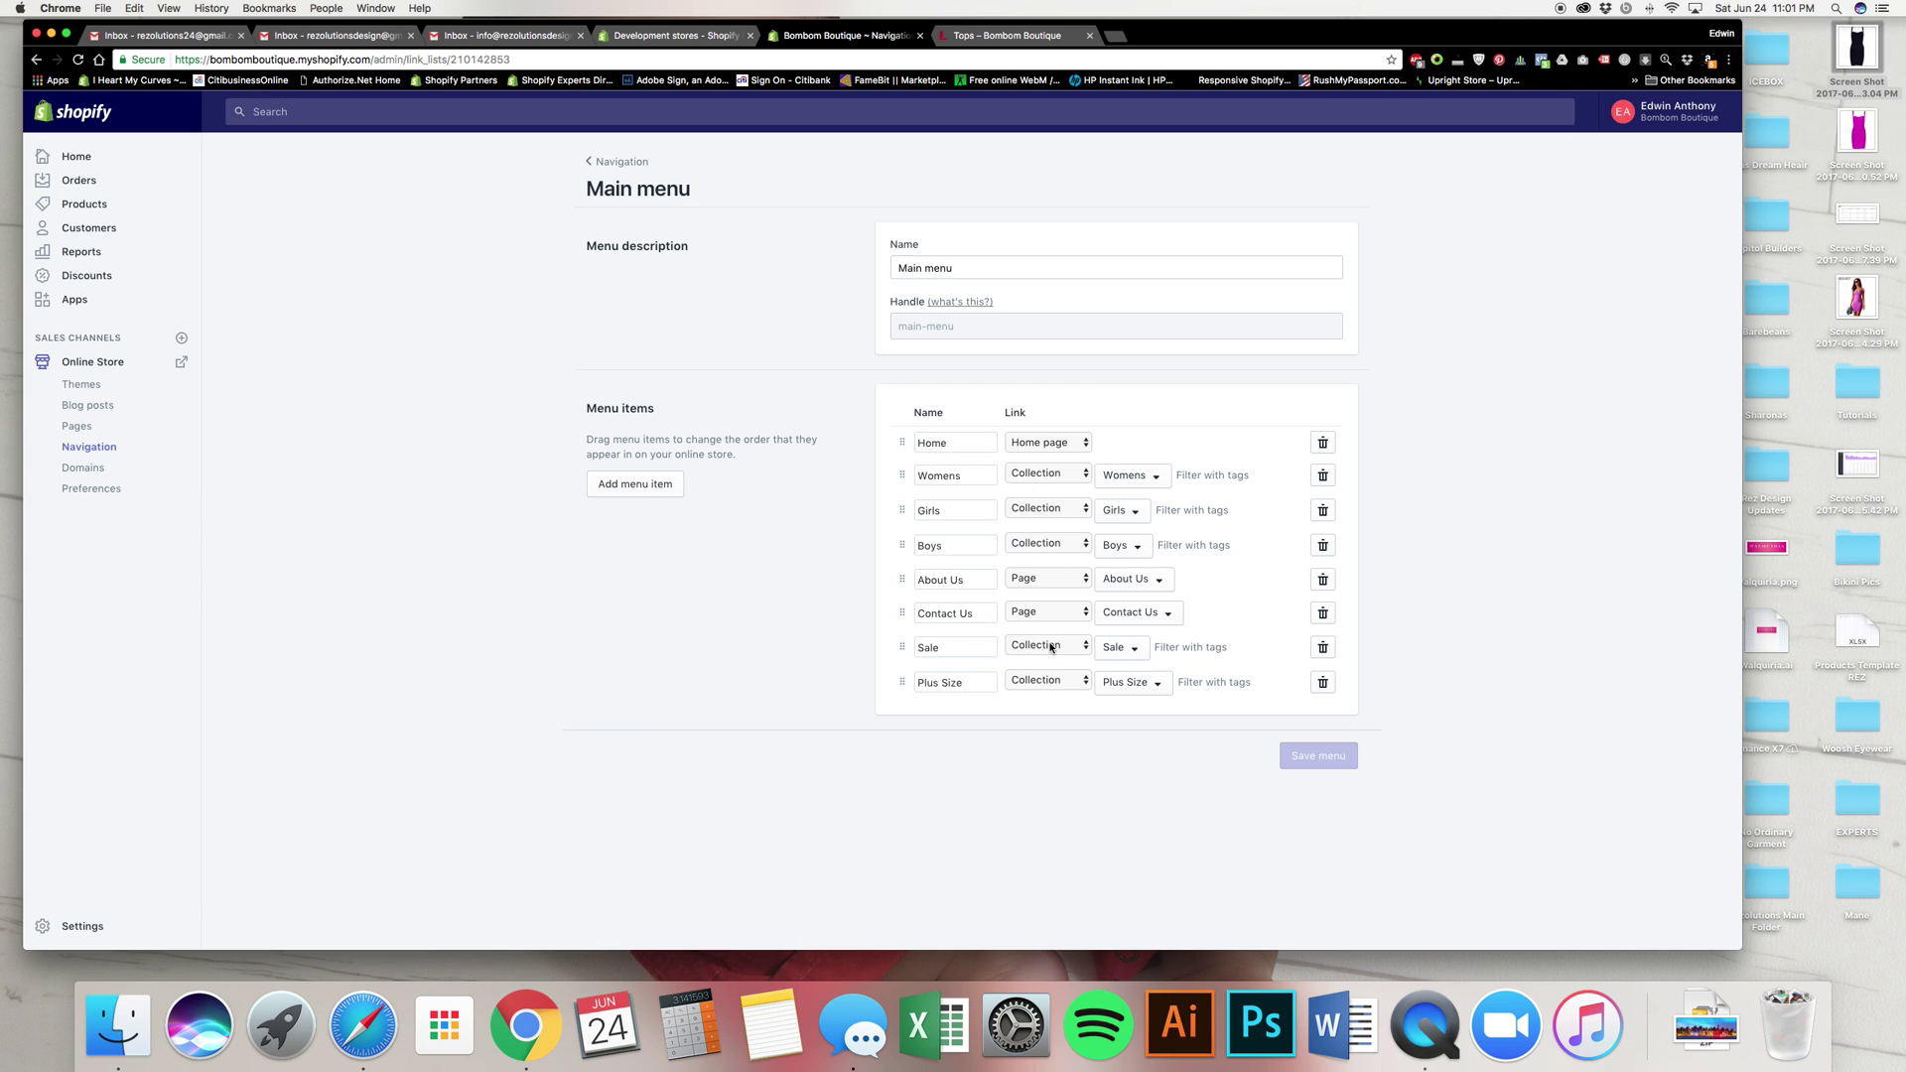
left_click(1012, 36)
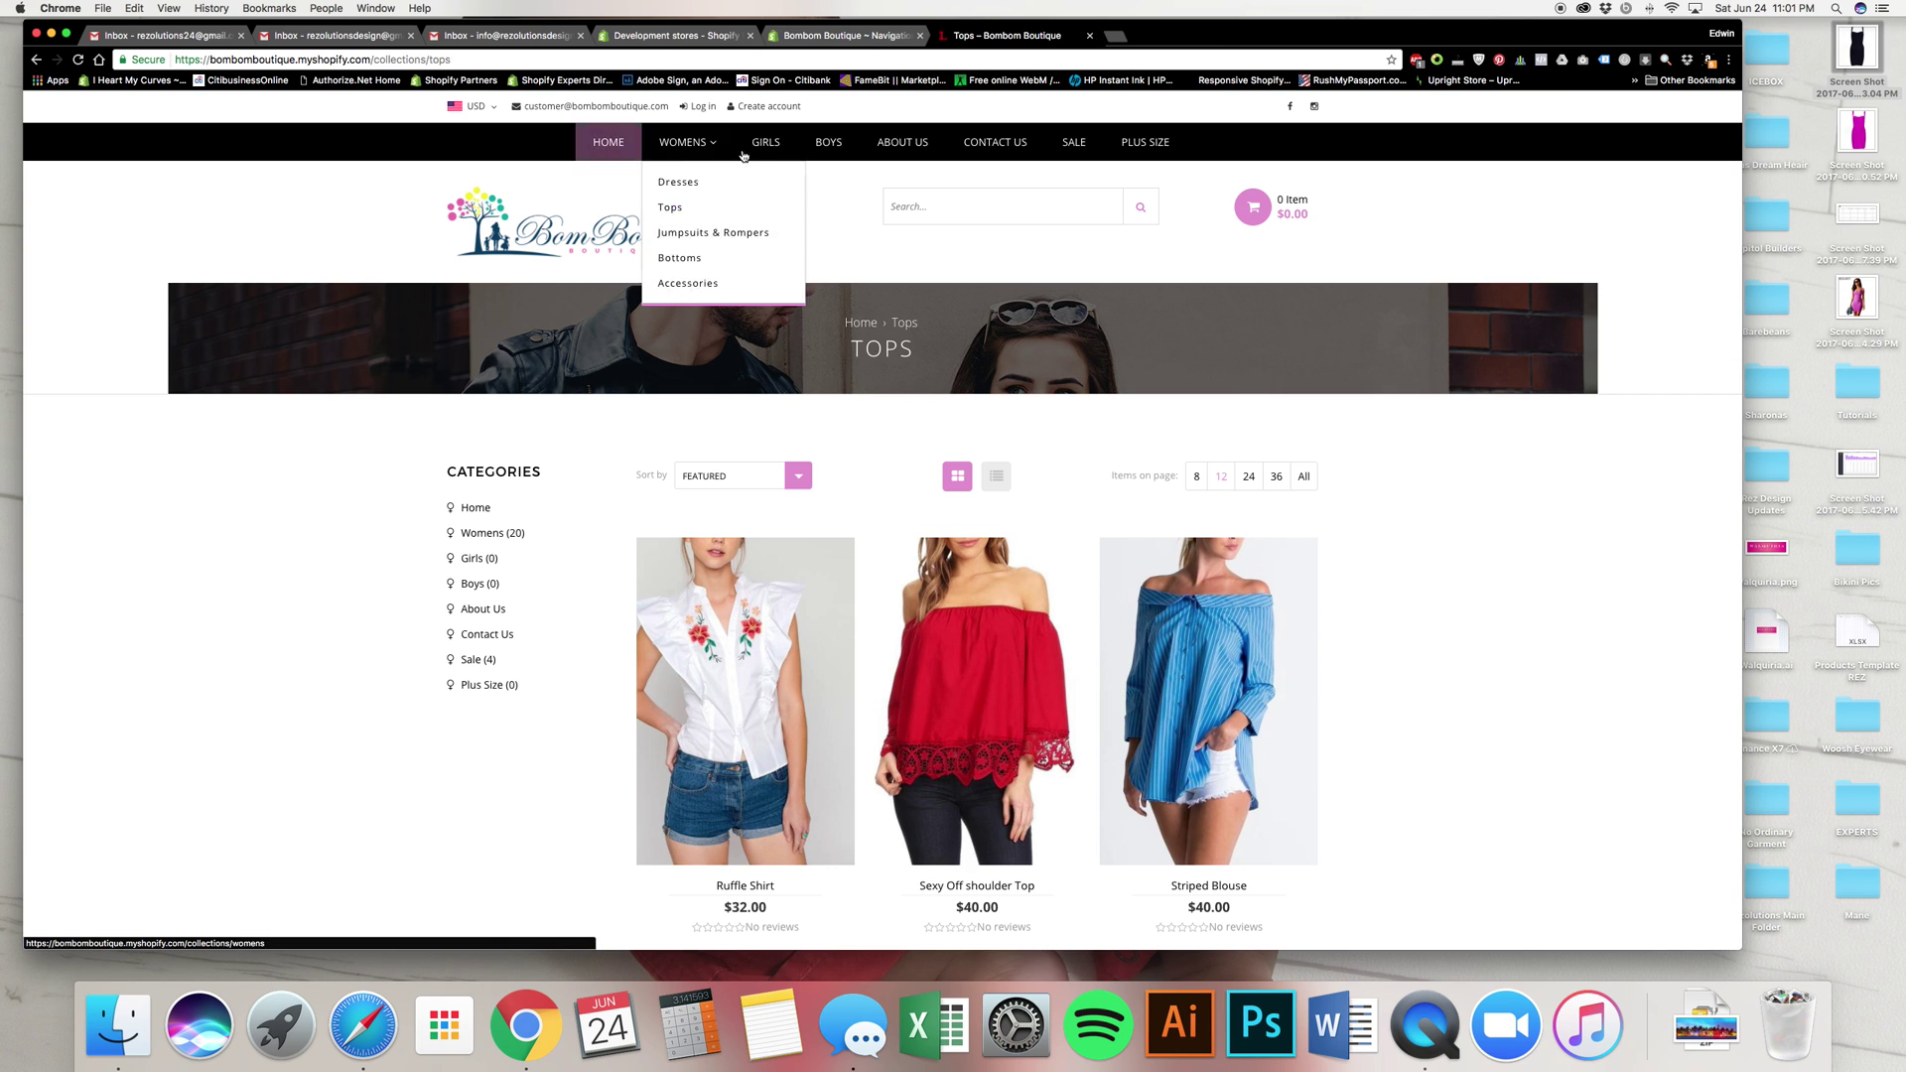
left_click(800, 37)
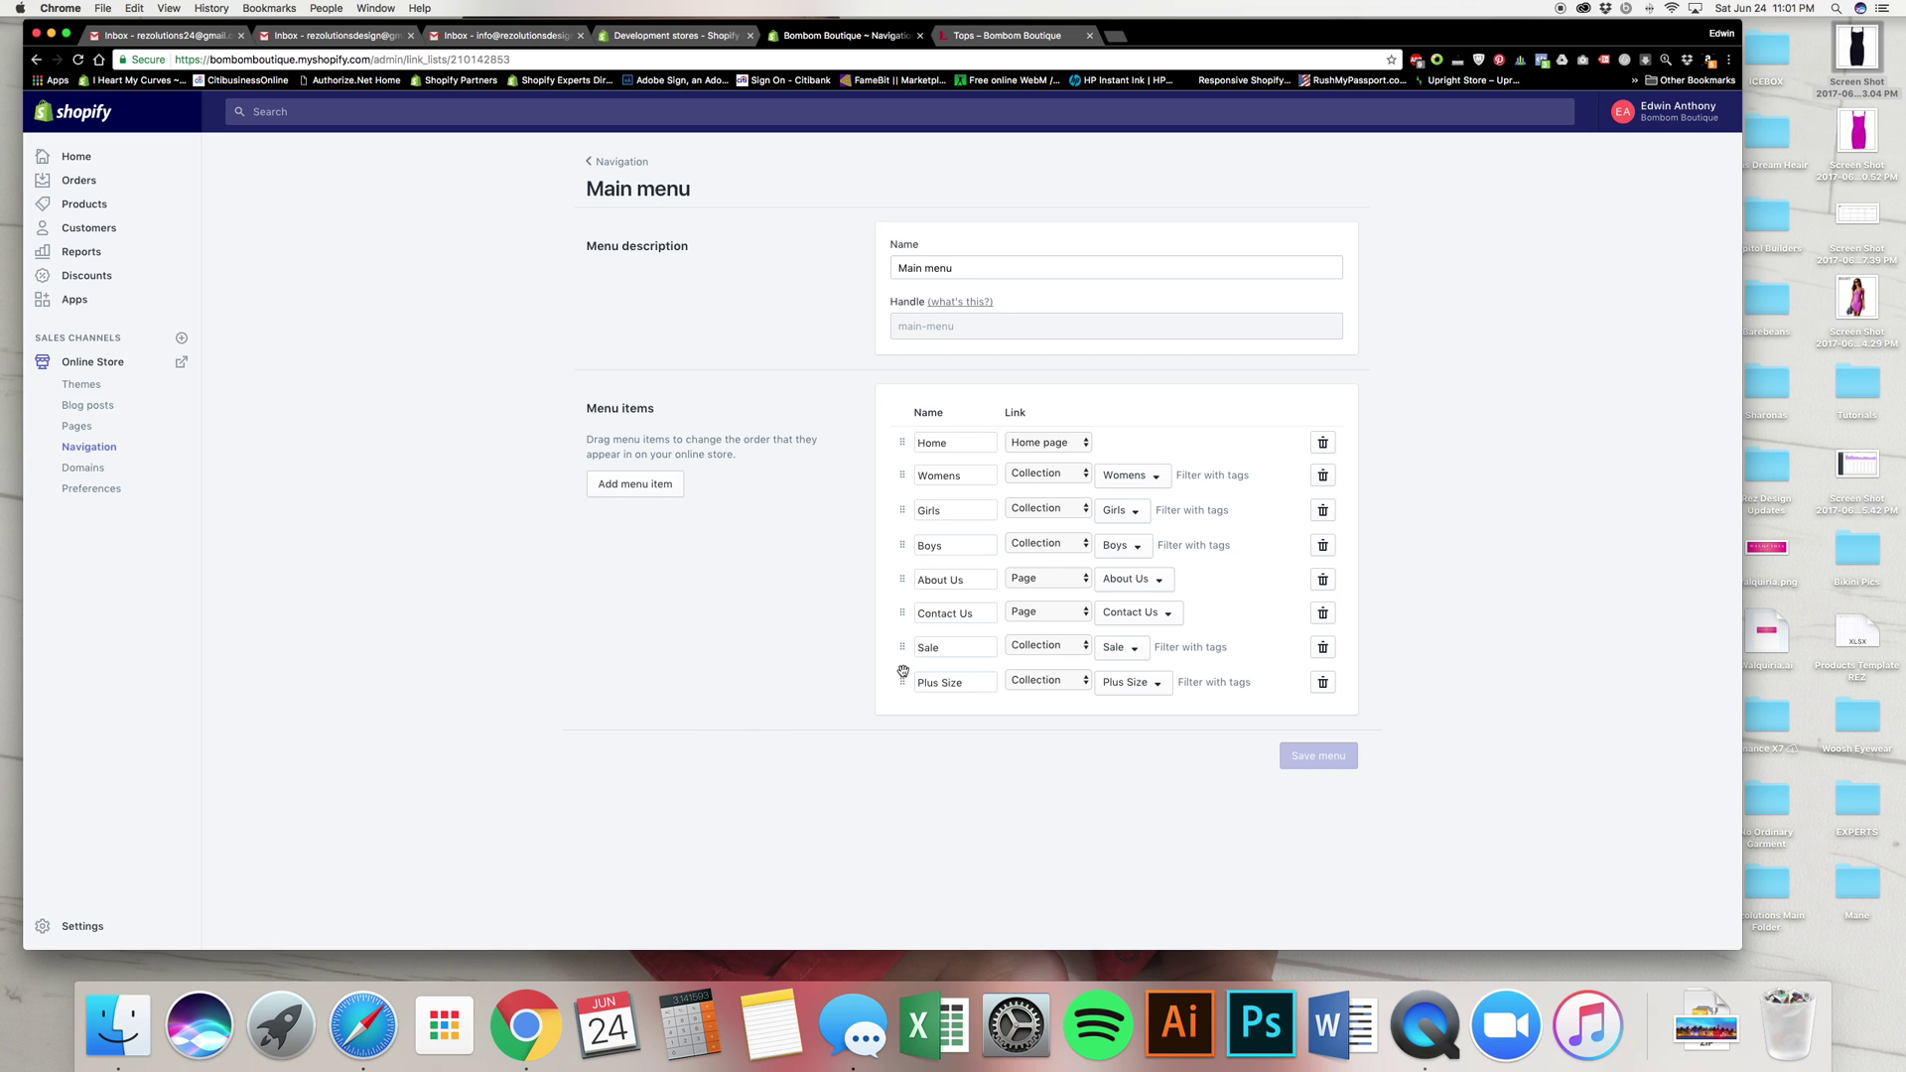
left_click(1043, 44)
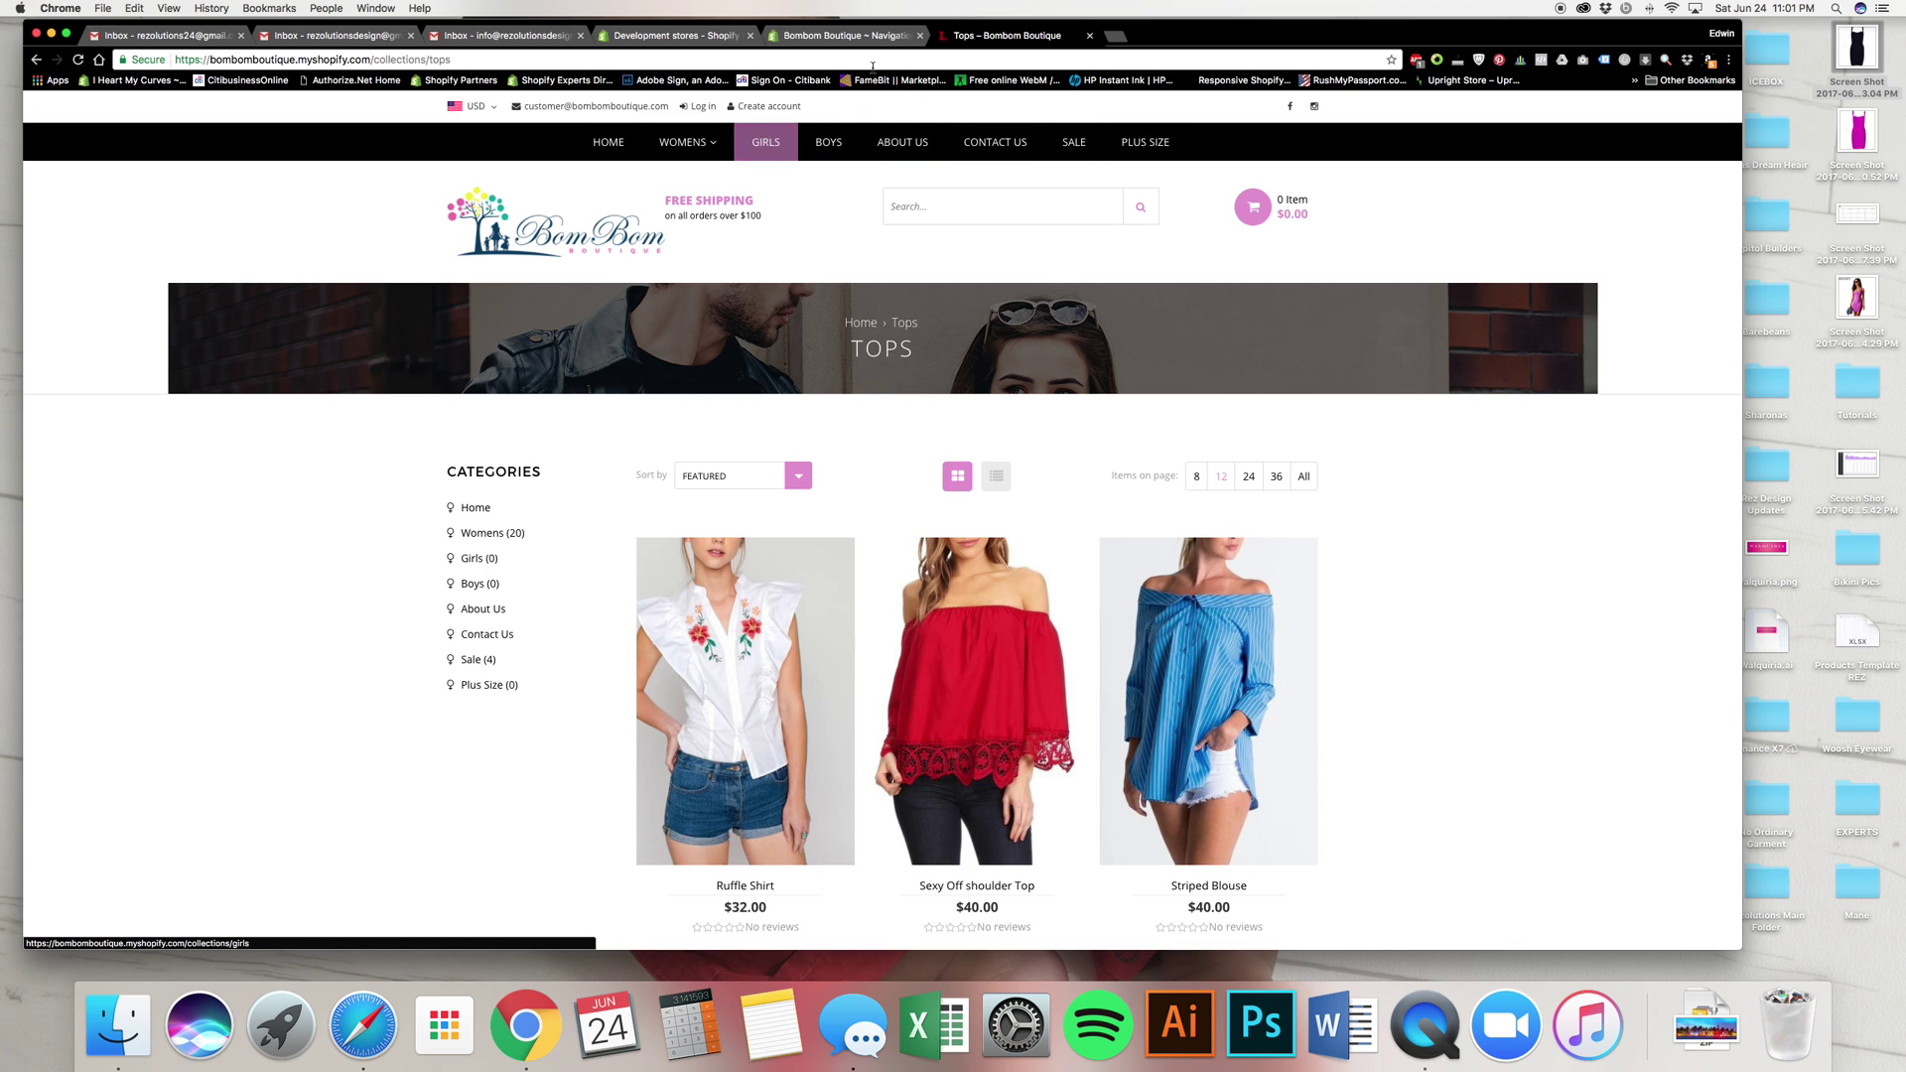
- Drag Plus Size up under Womens, save the Main menu, and reload the storefront to confirm
left_click(844, 36)
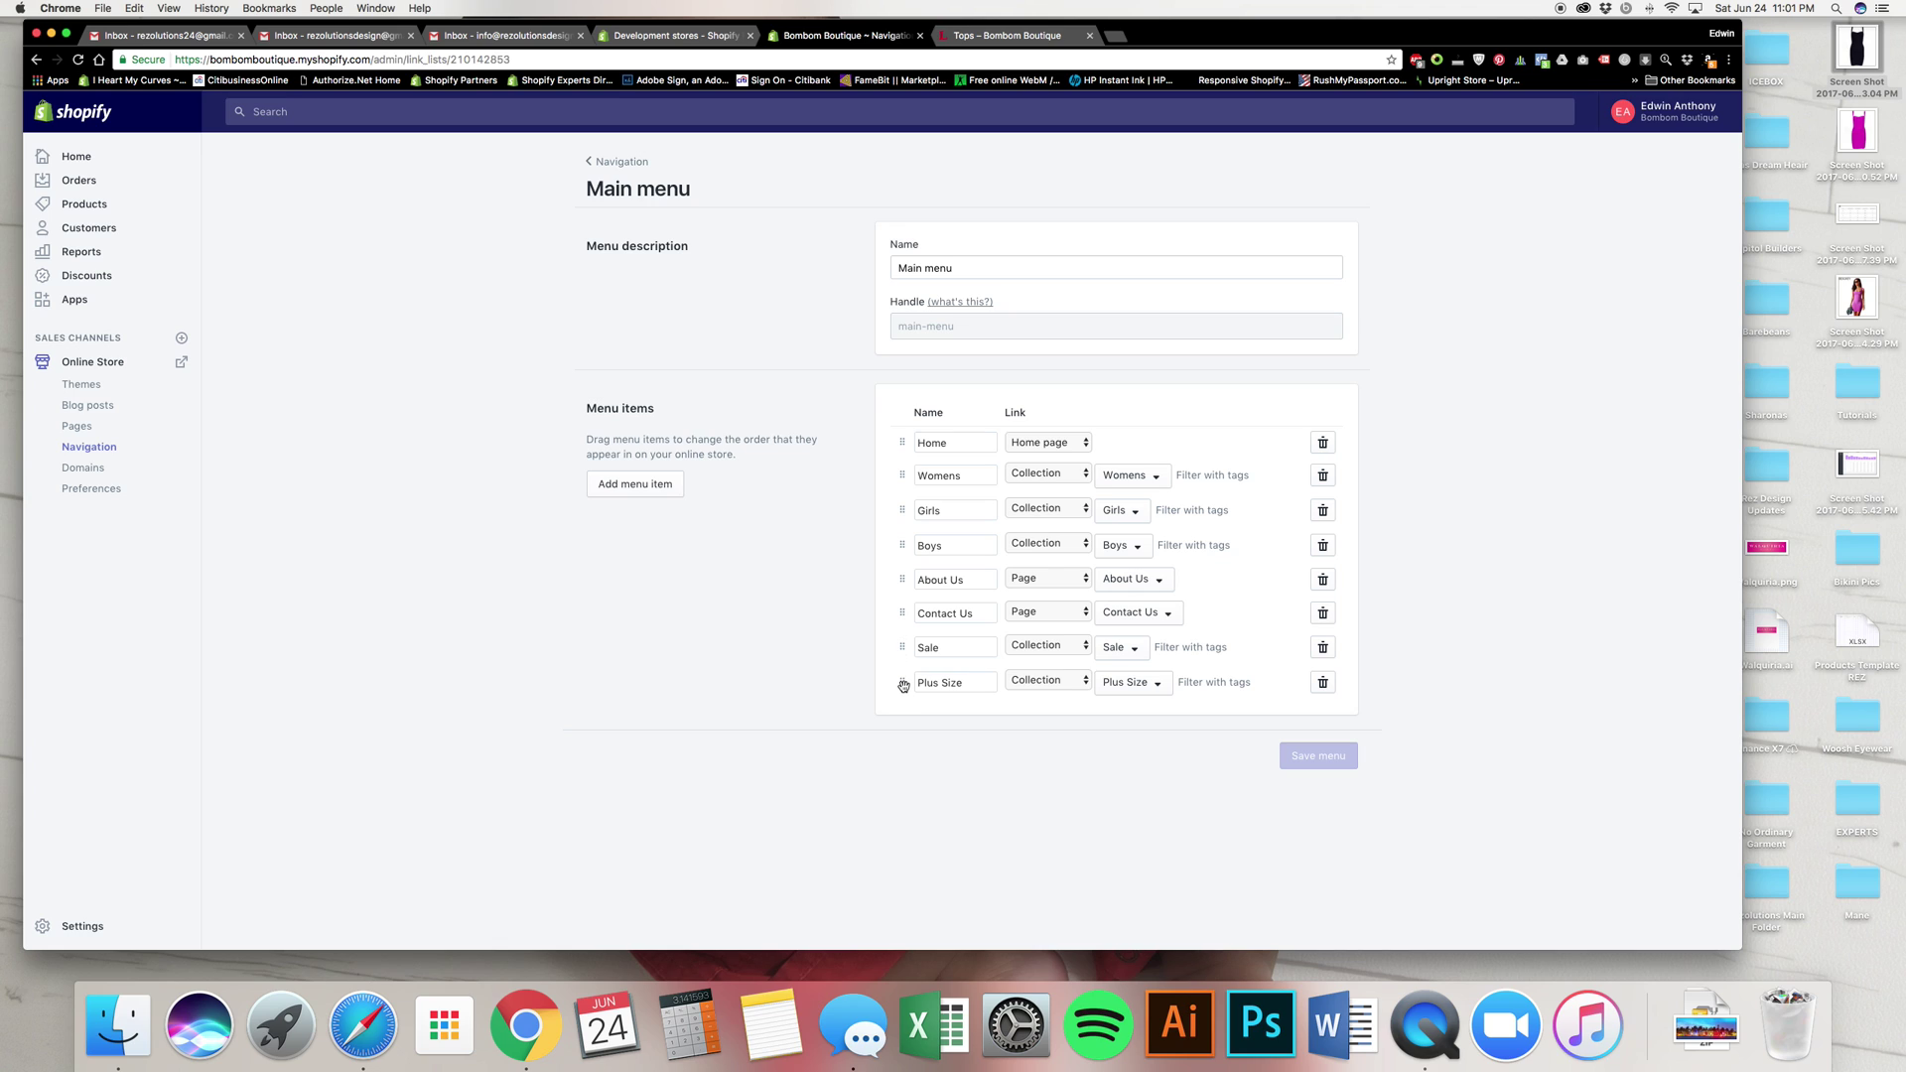
left_click_drag(903, 686, 902, 510)
left_click(1318, 756)
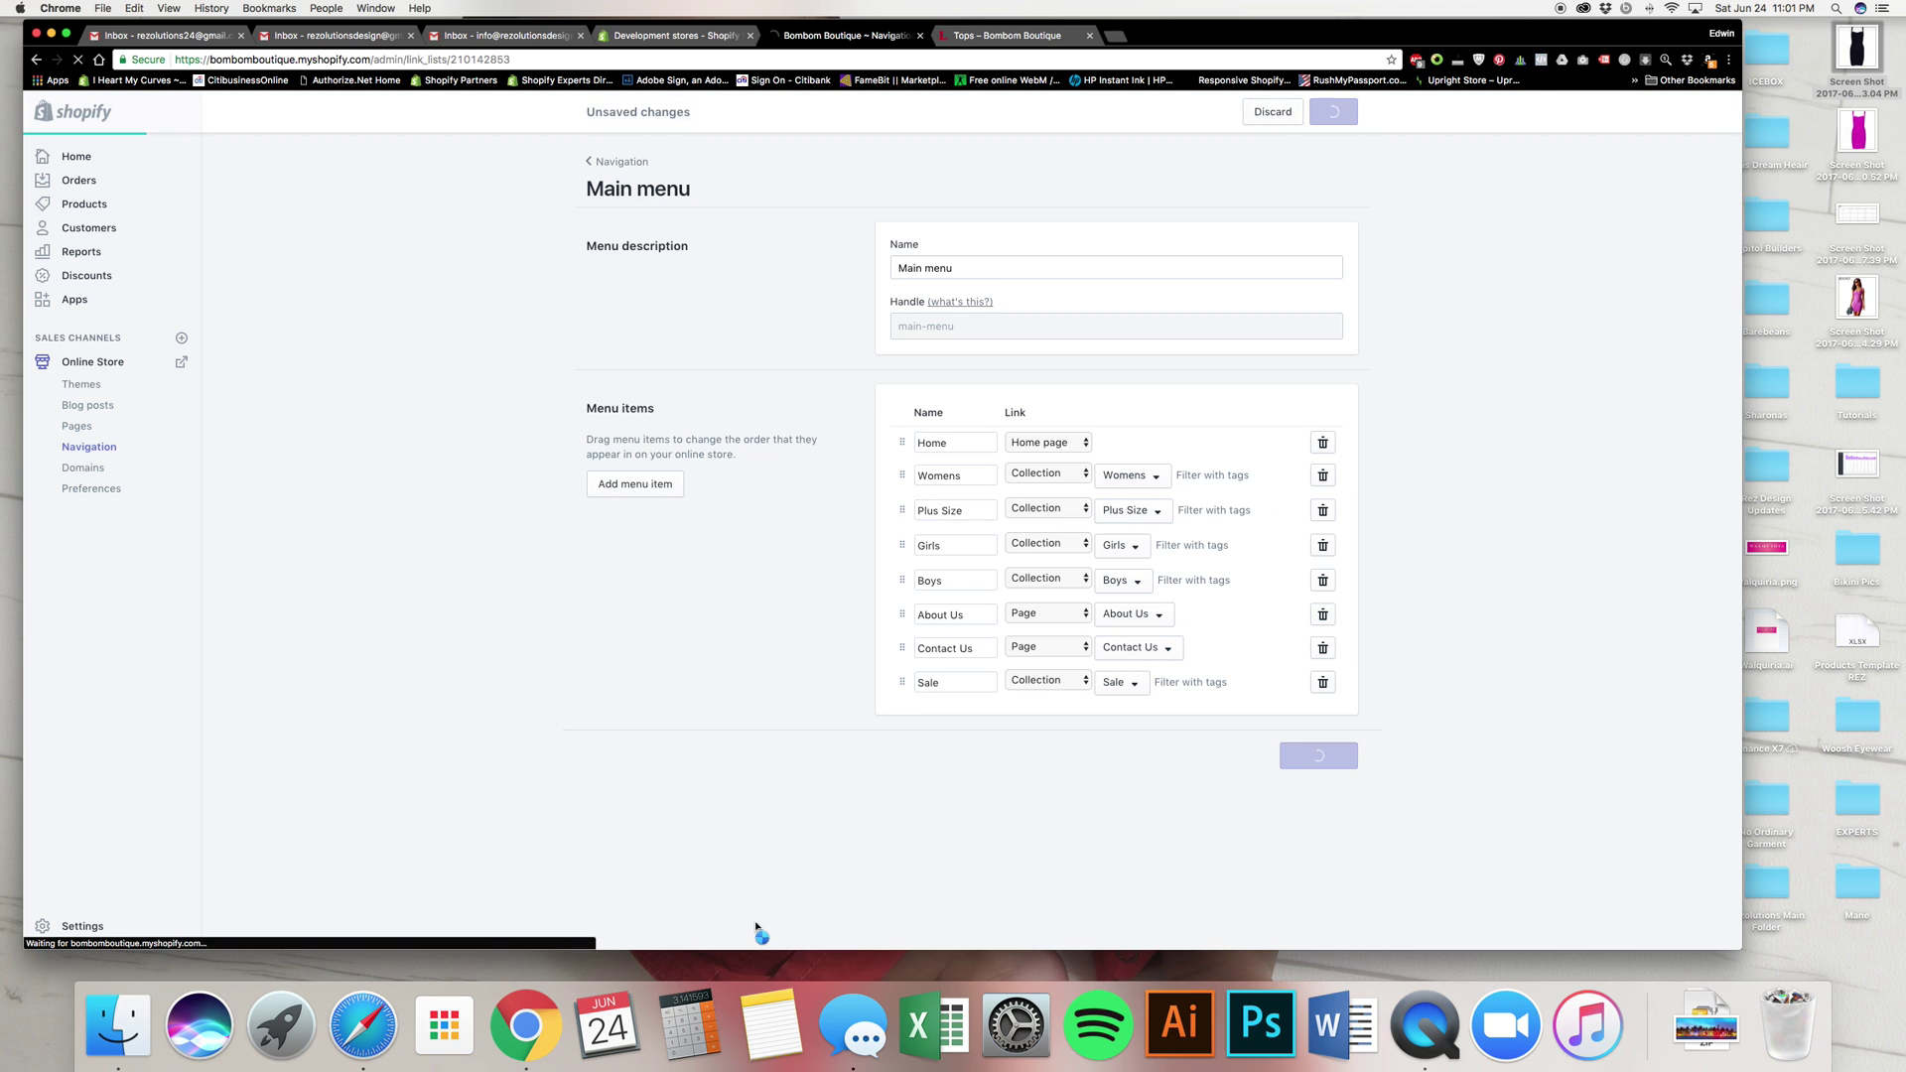
left_click(1003, 36)
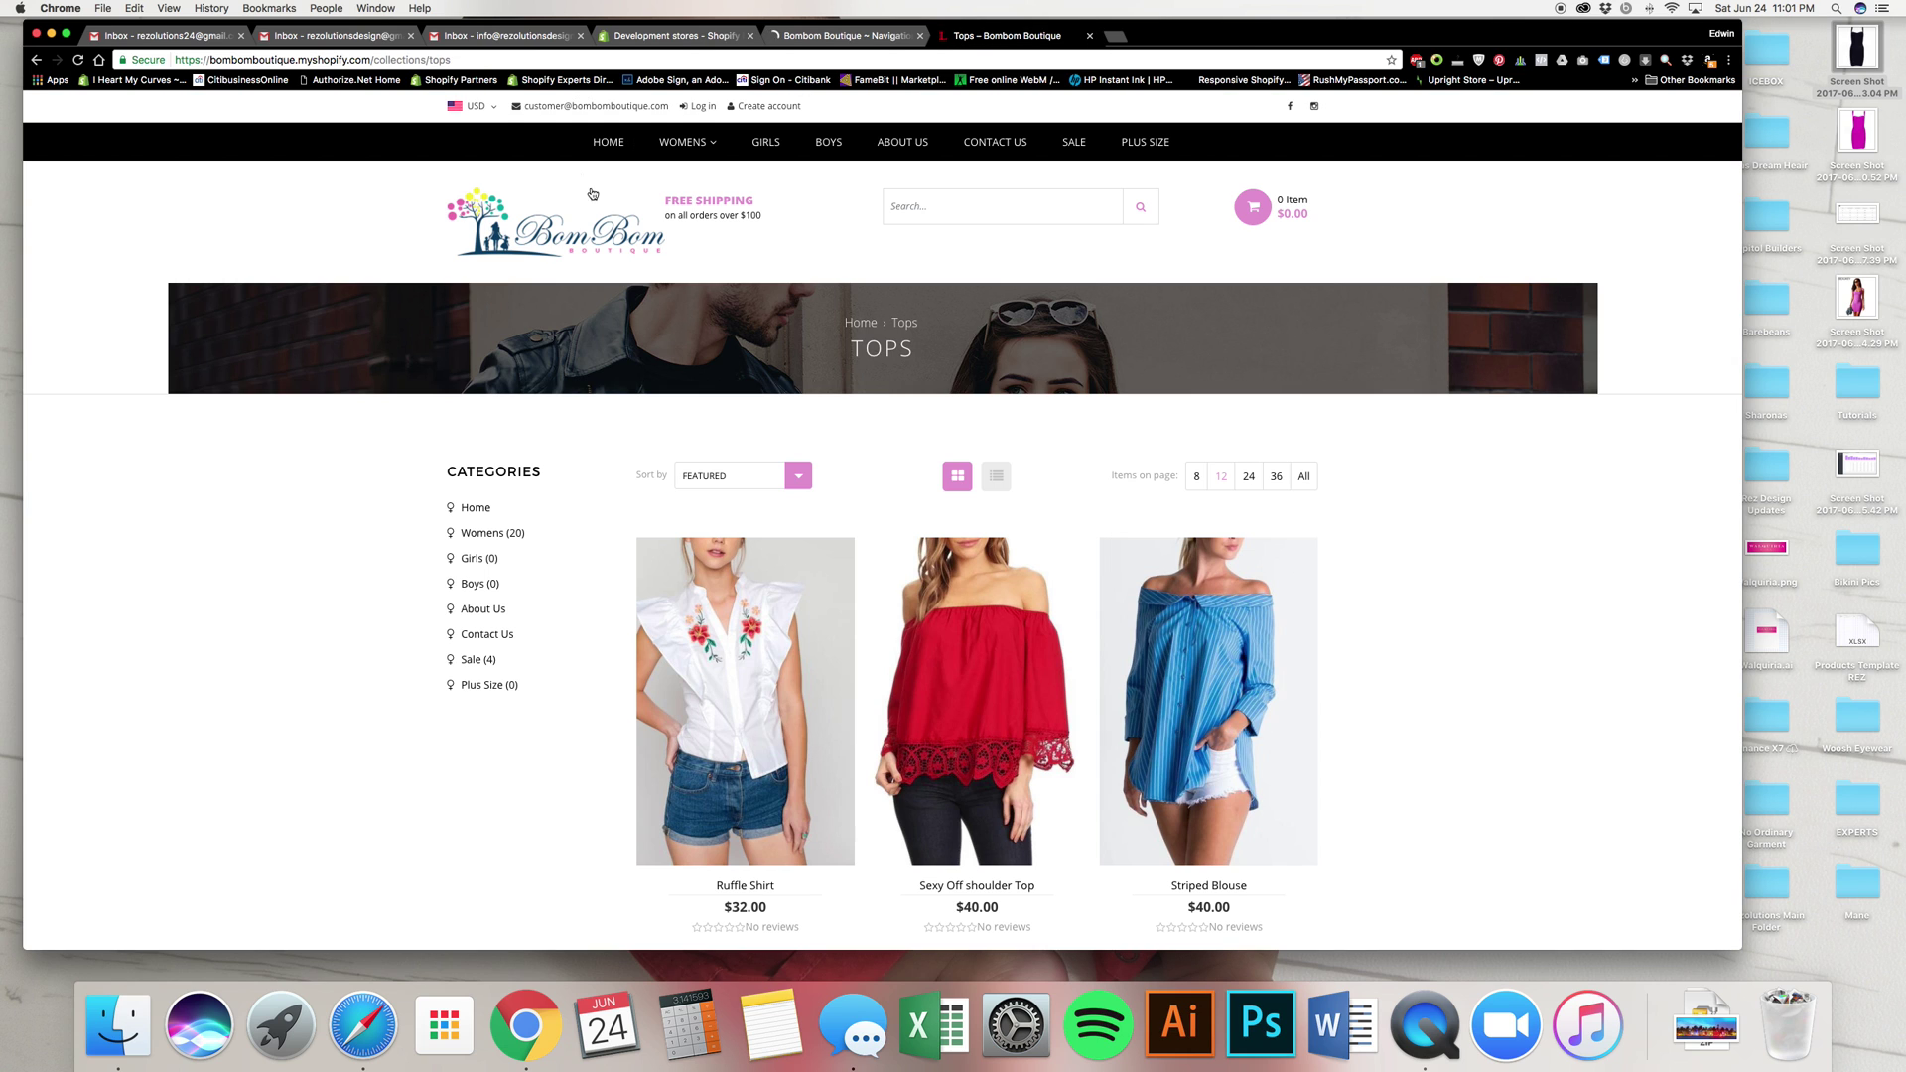
left_click(78, 60)
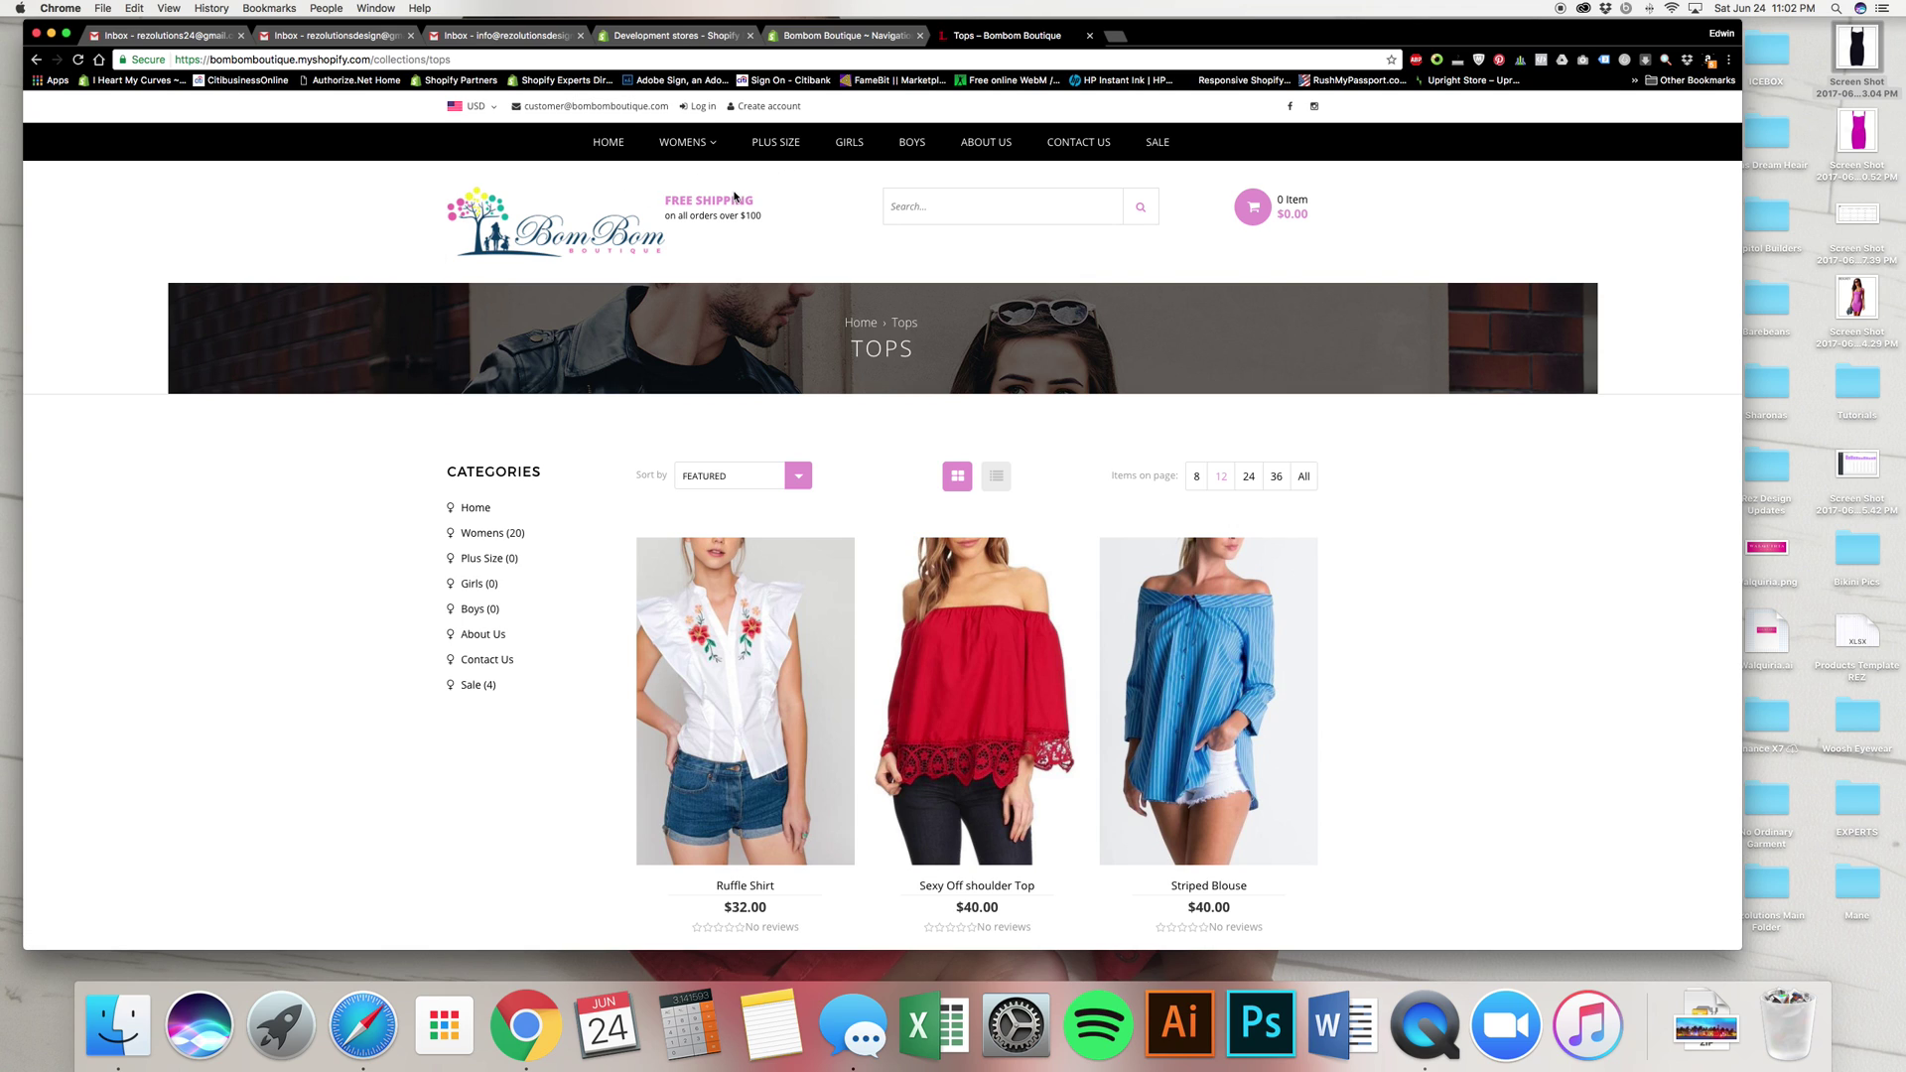
- Drag Plus Size below Sale, save the Main menu, and check the storefront navigation
left_click(852, 40)
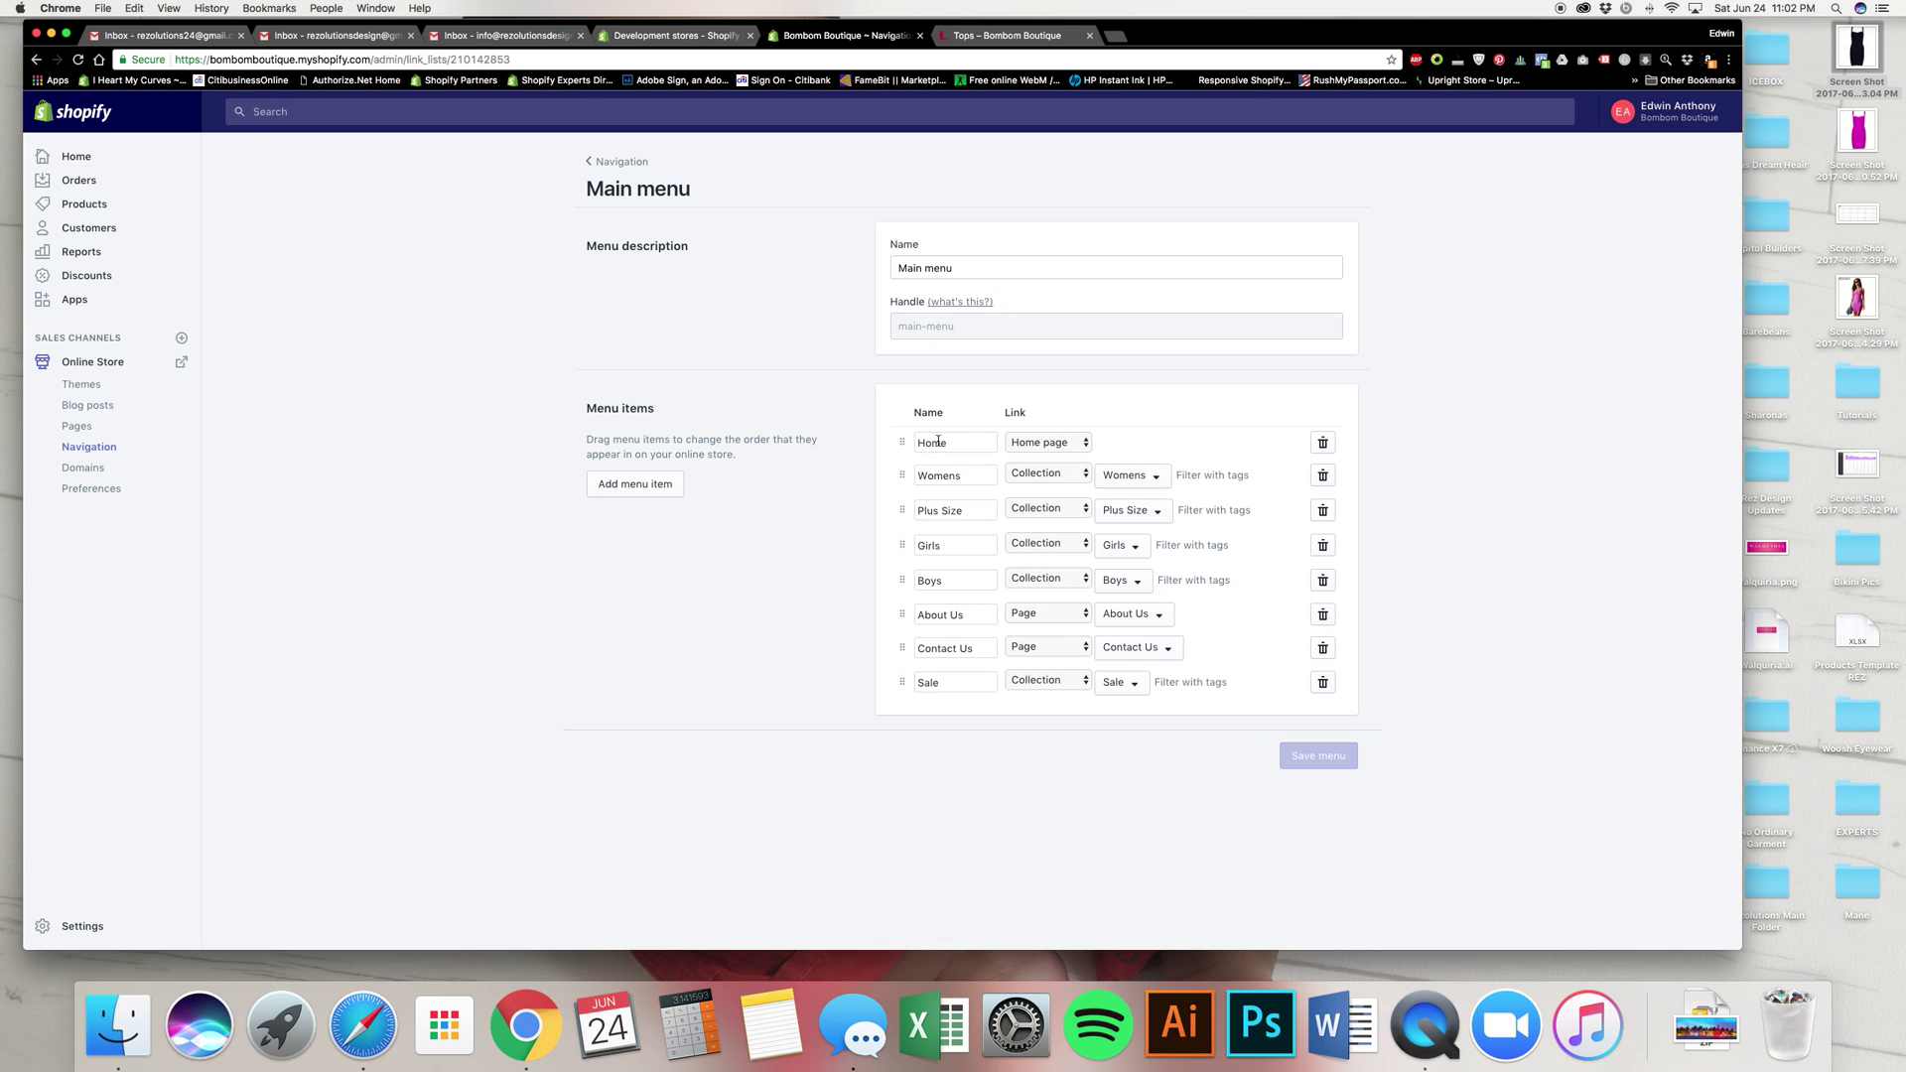
left_click_drag(902, 510, 918, 664)
left_click(1284, 757)
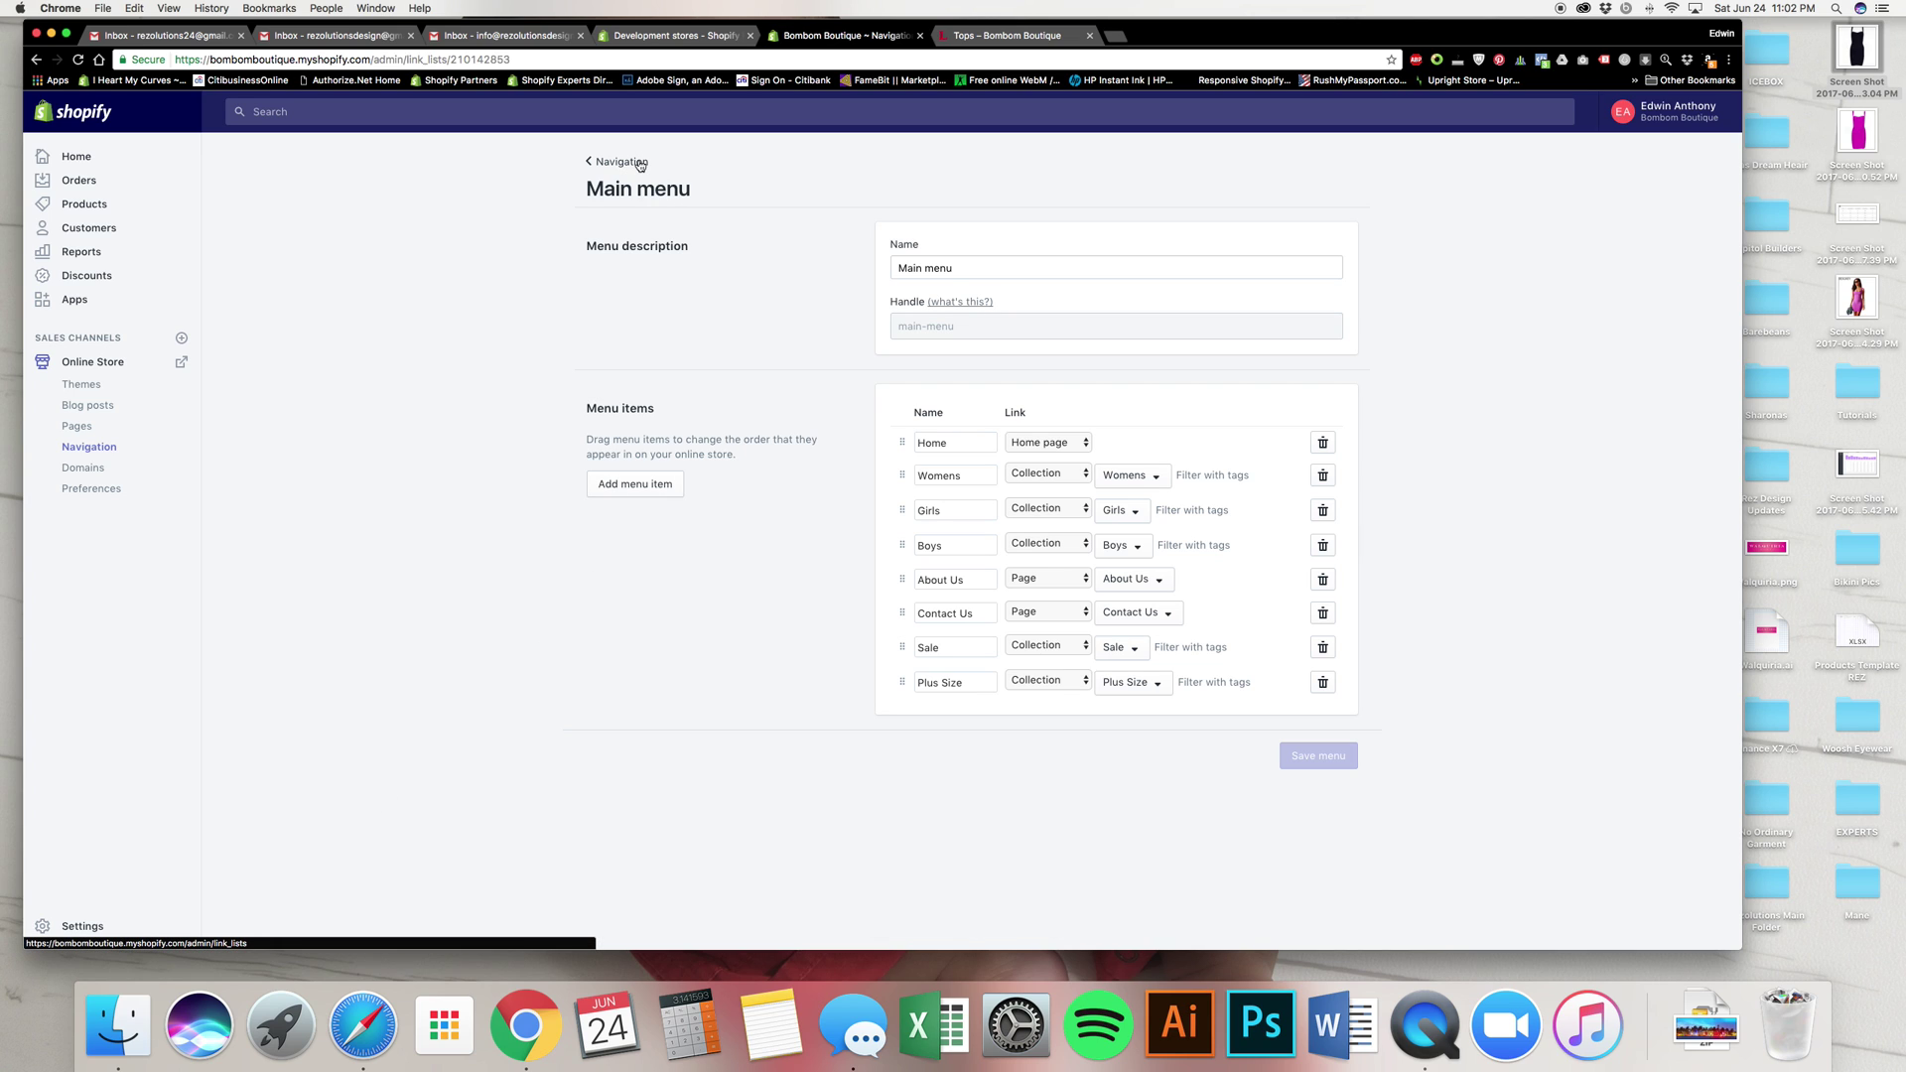
left_click(1007, 35)
mouse_move(685, 142)
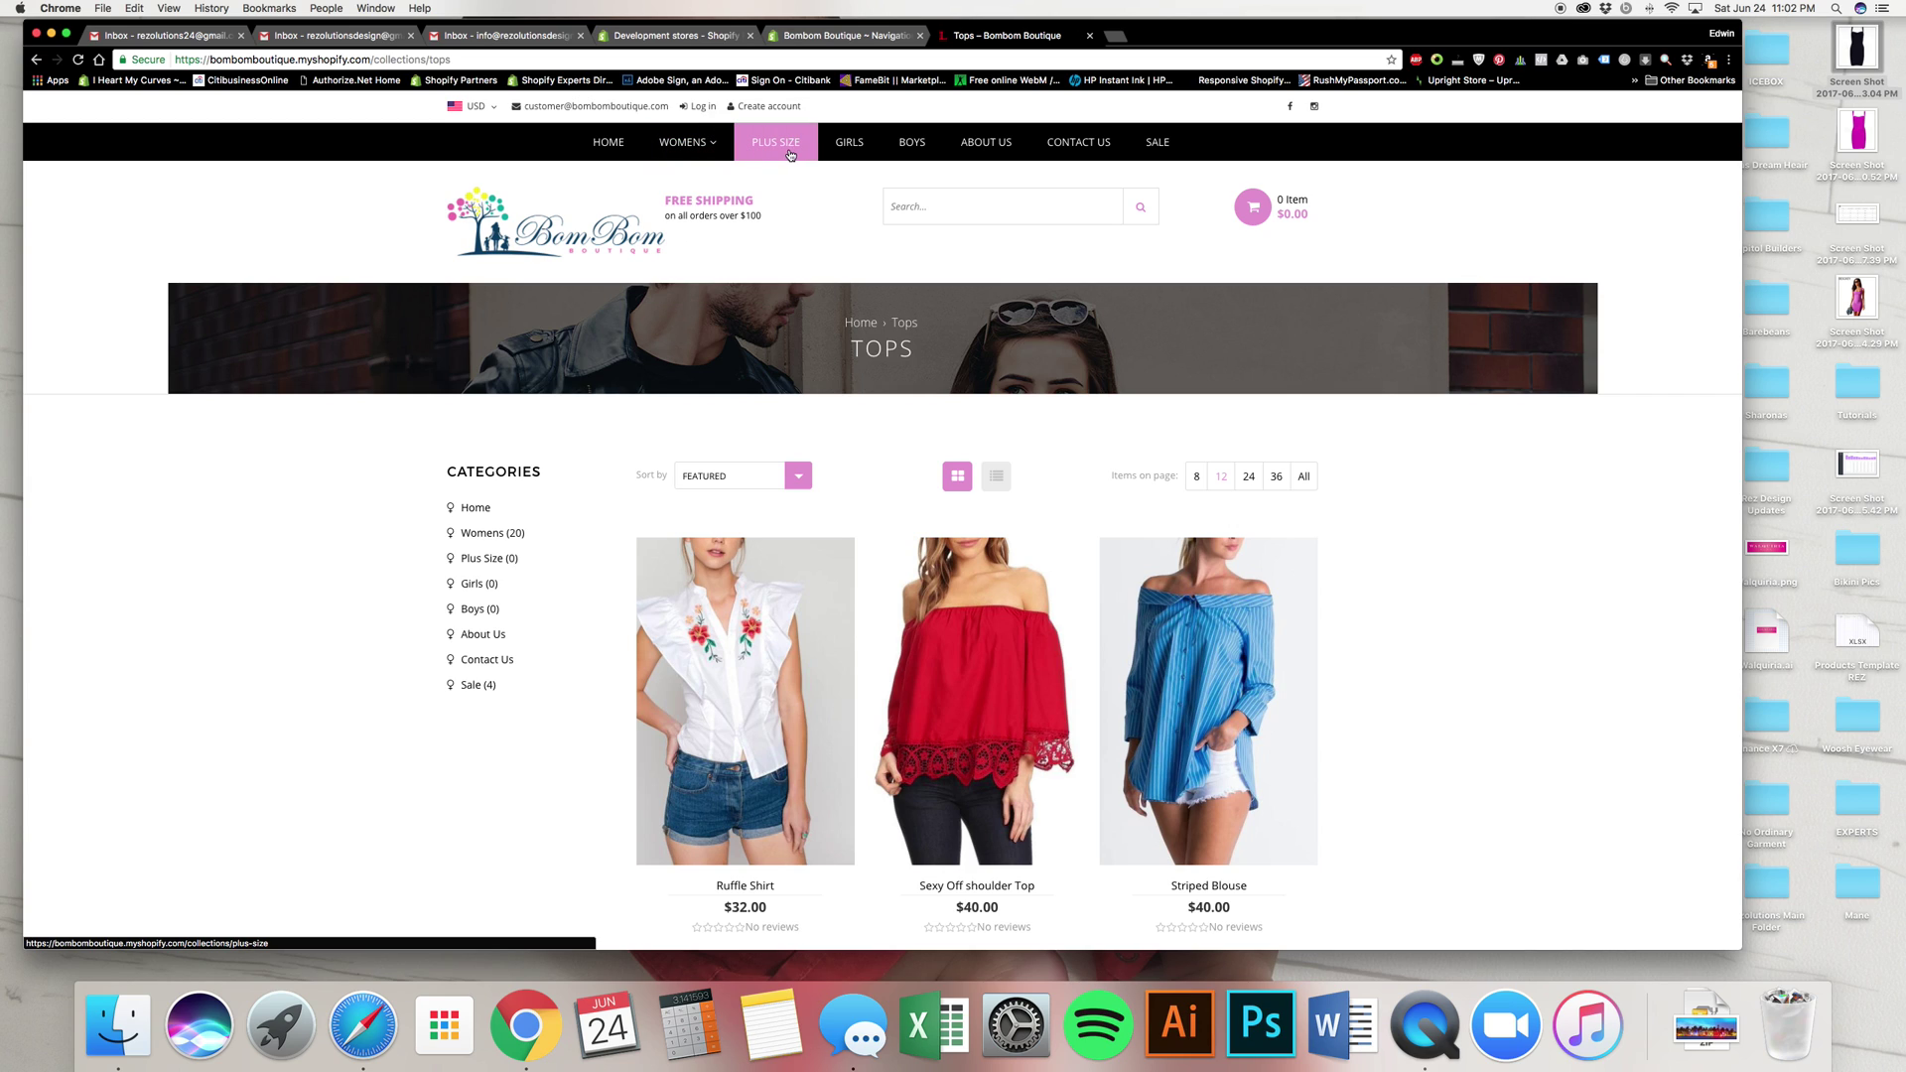
left_click(859, 40)
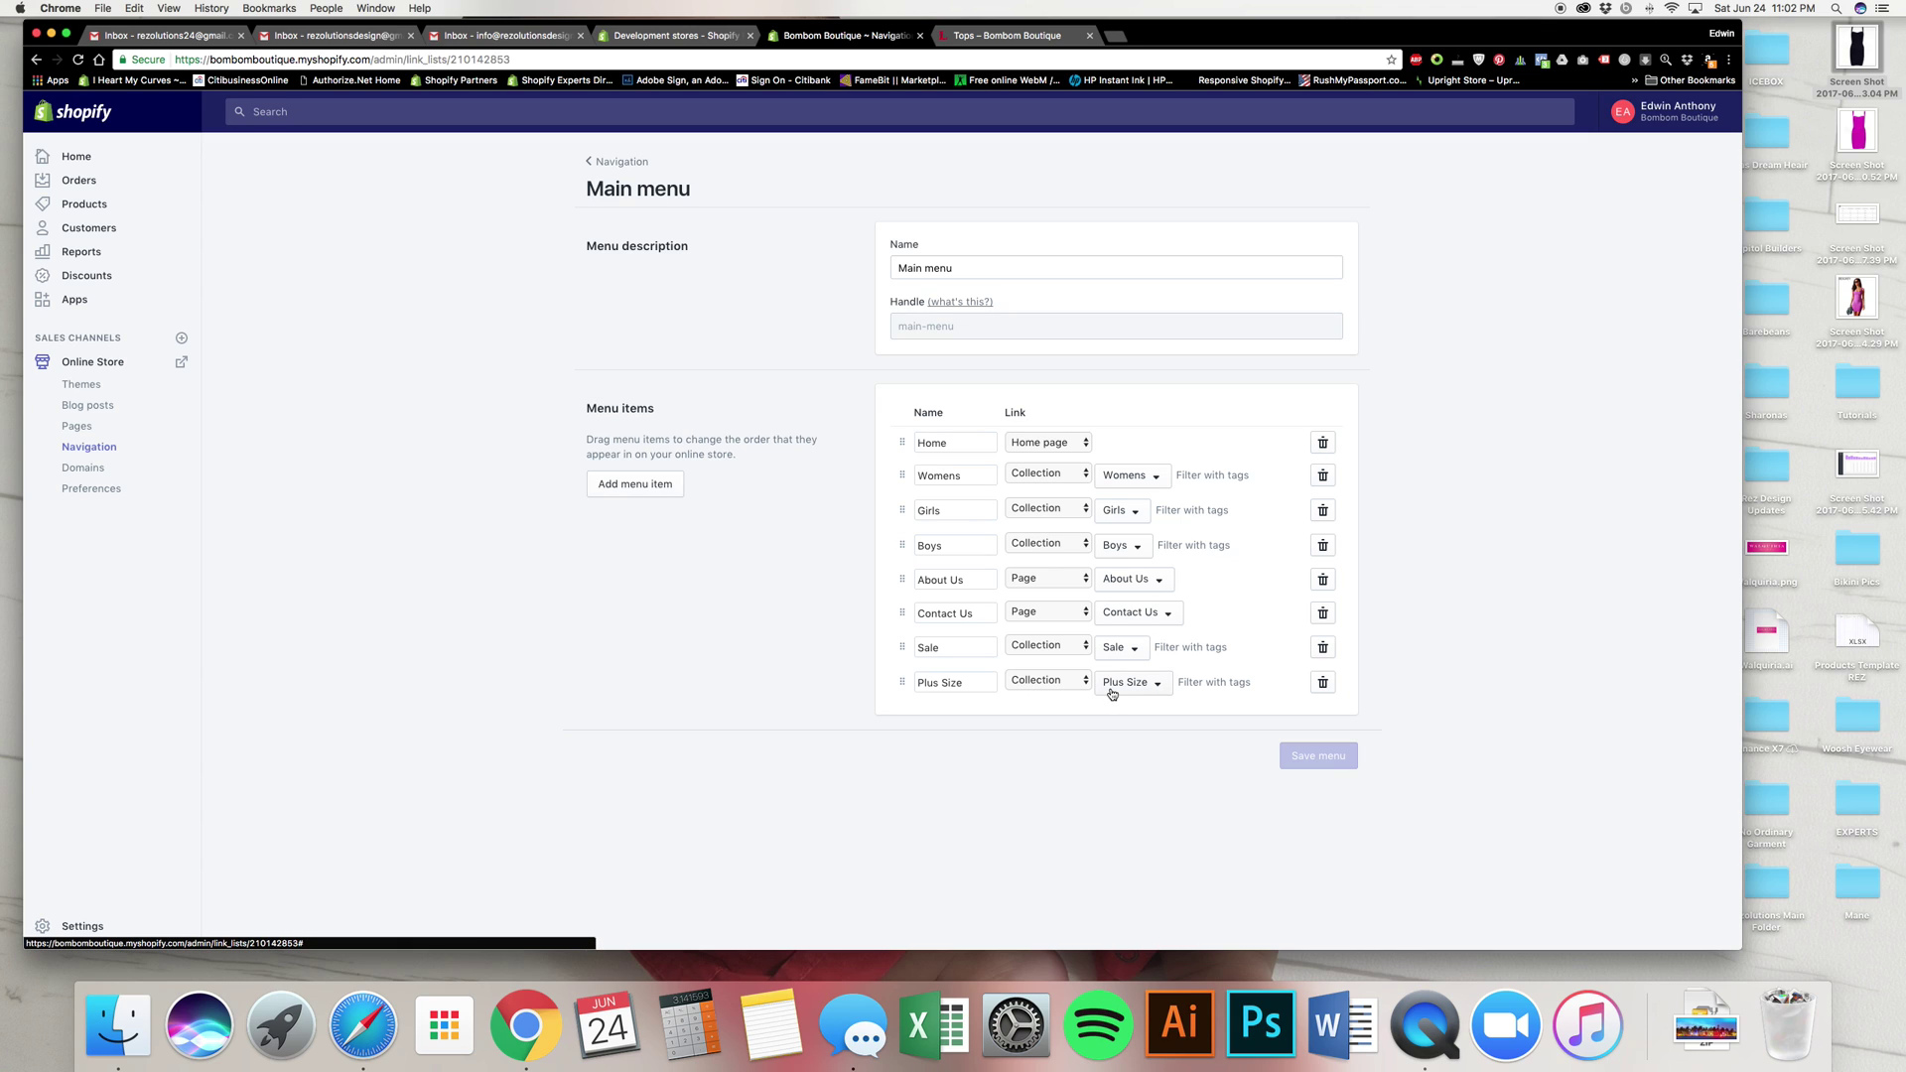
- Start a new menu, begin naming it 'Pl', then cancel the draft
left_click(629, 163)
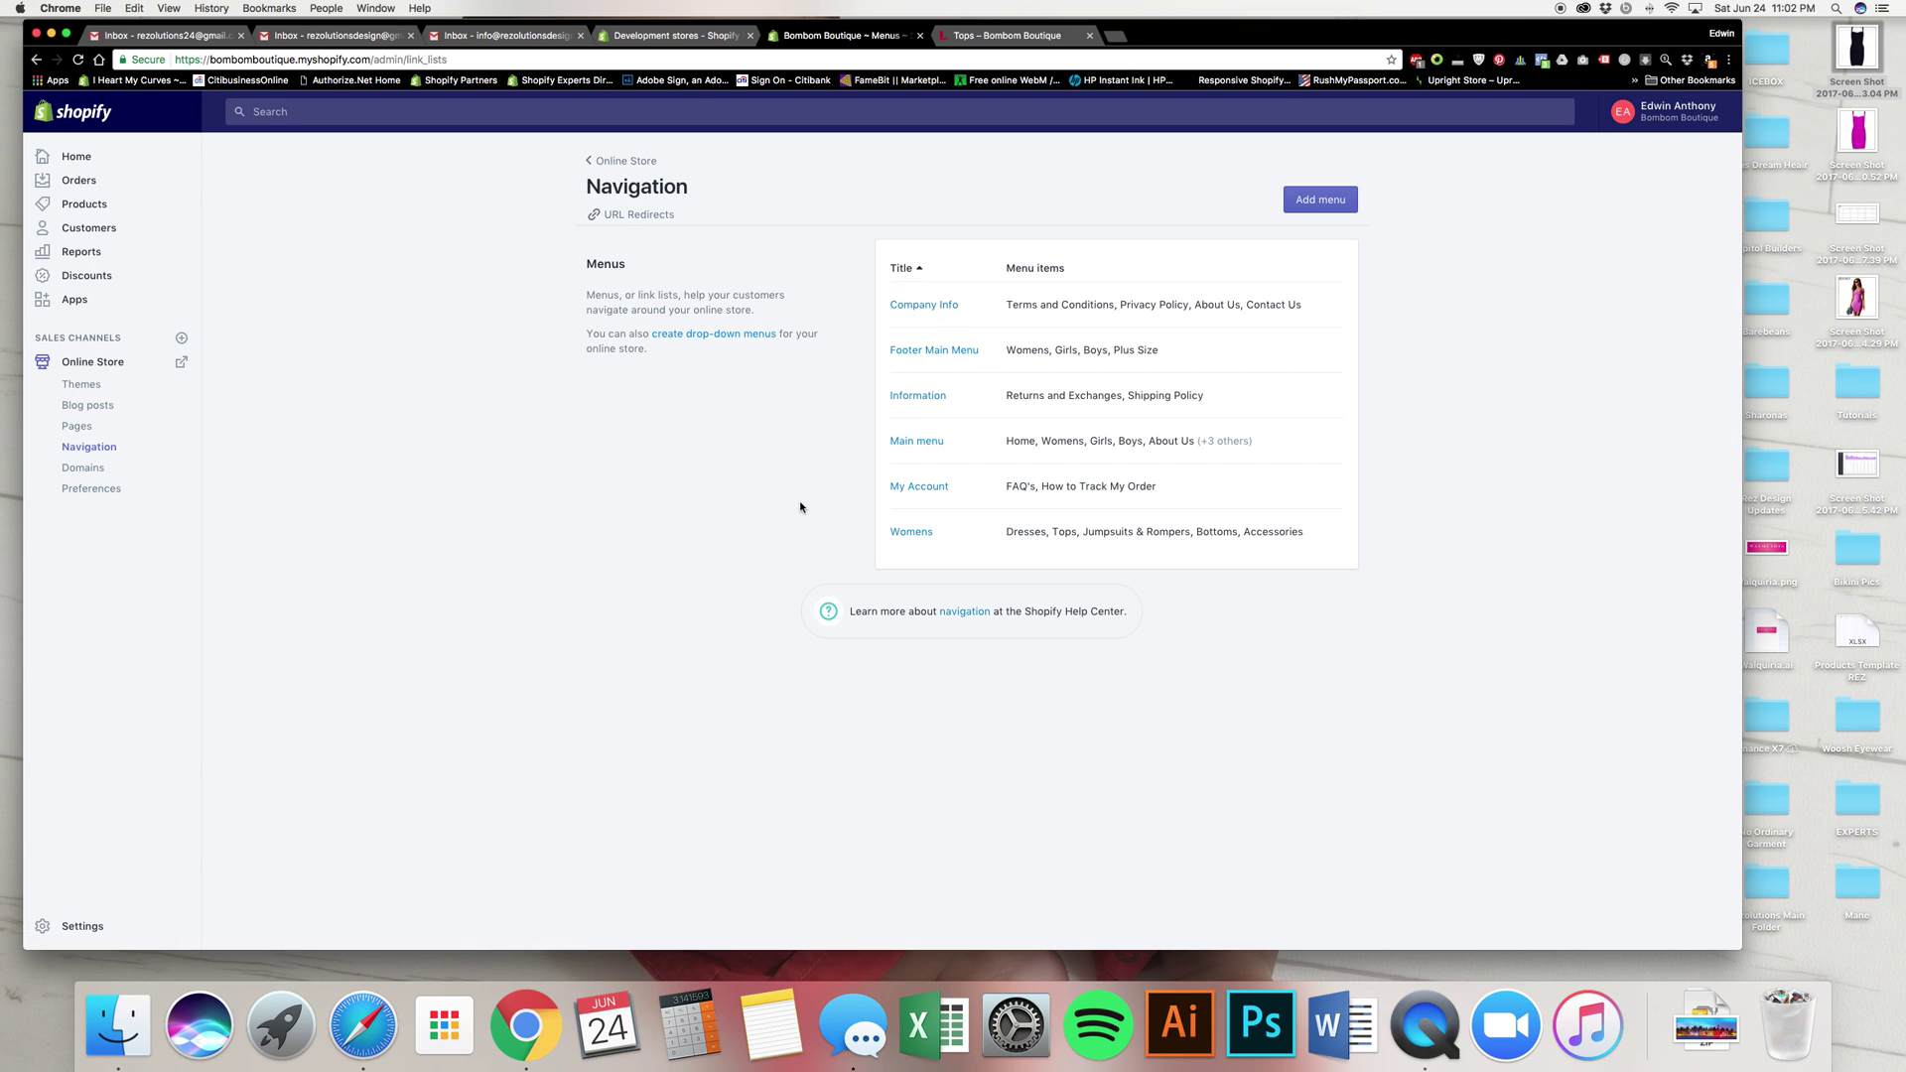
left_click(1310, 202)
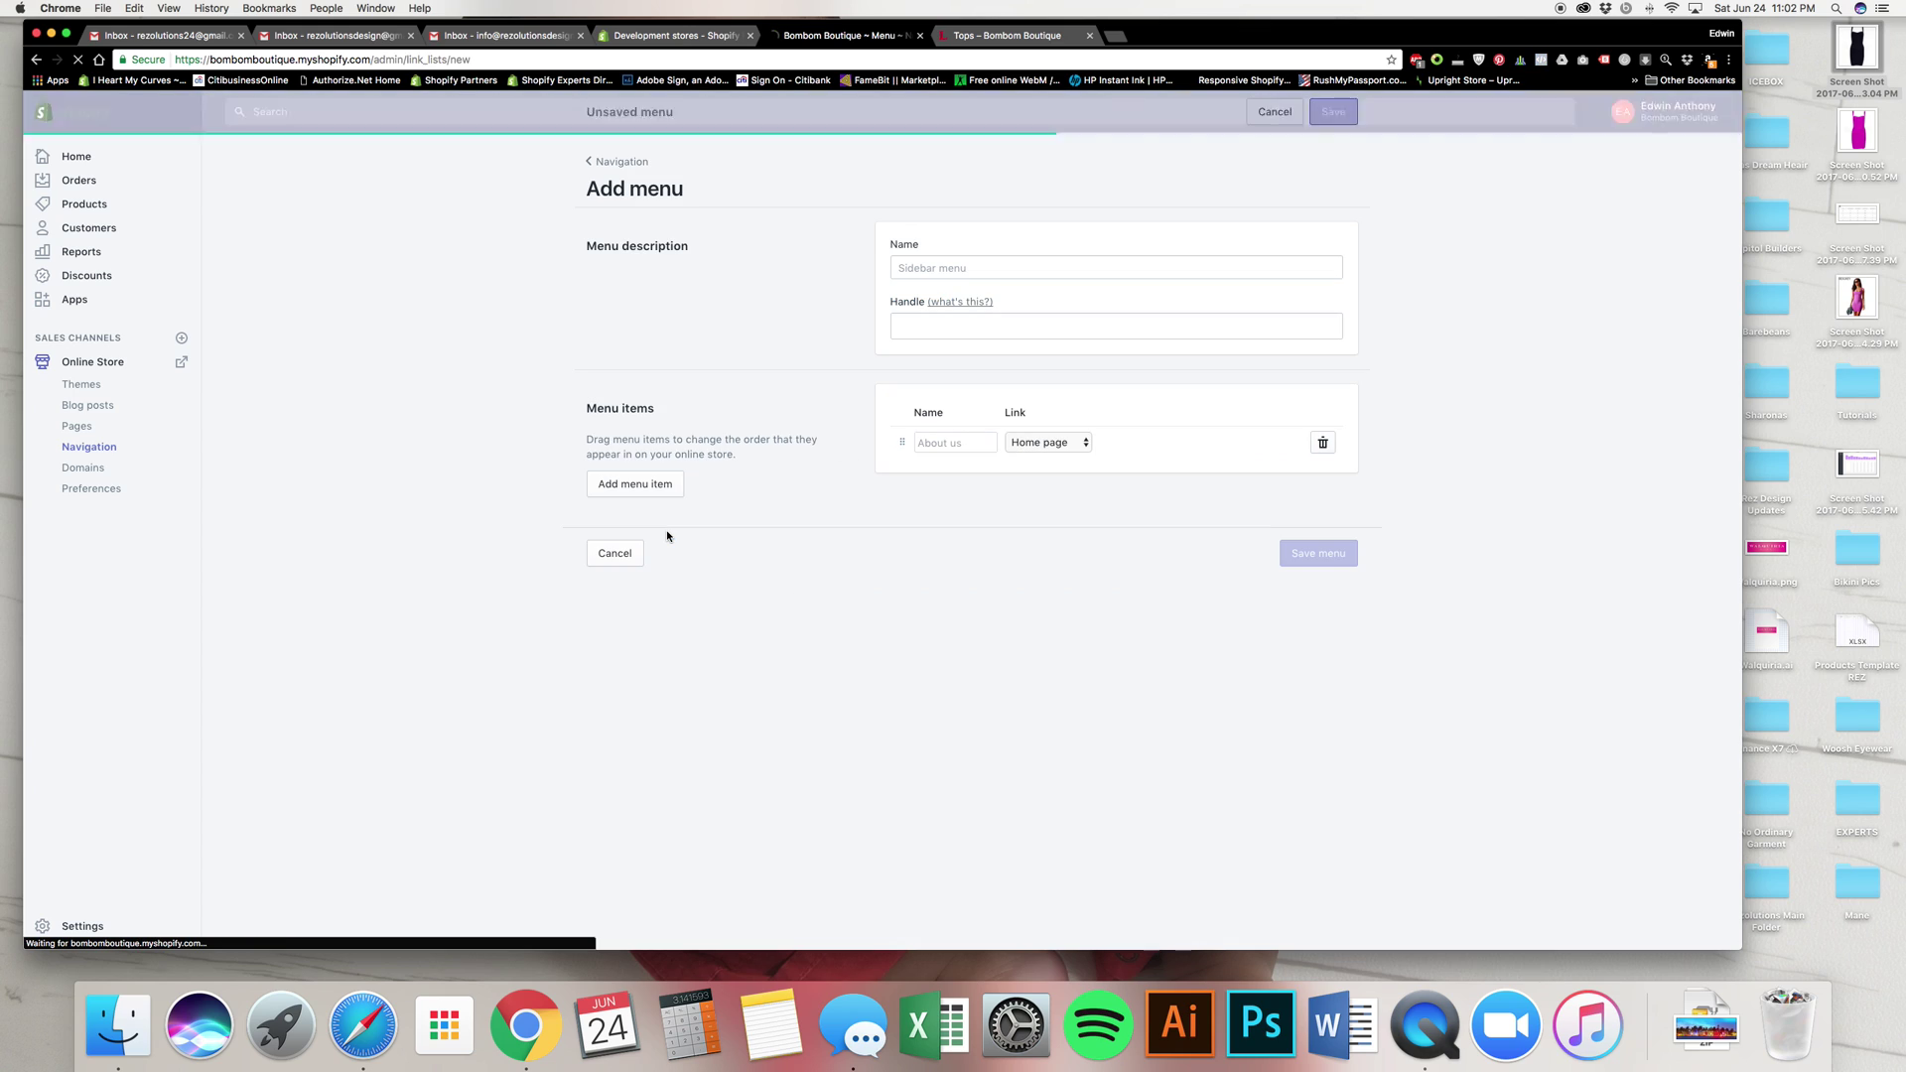
left_click(934, 267)
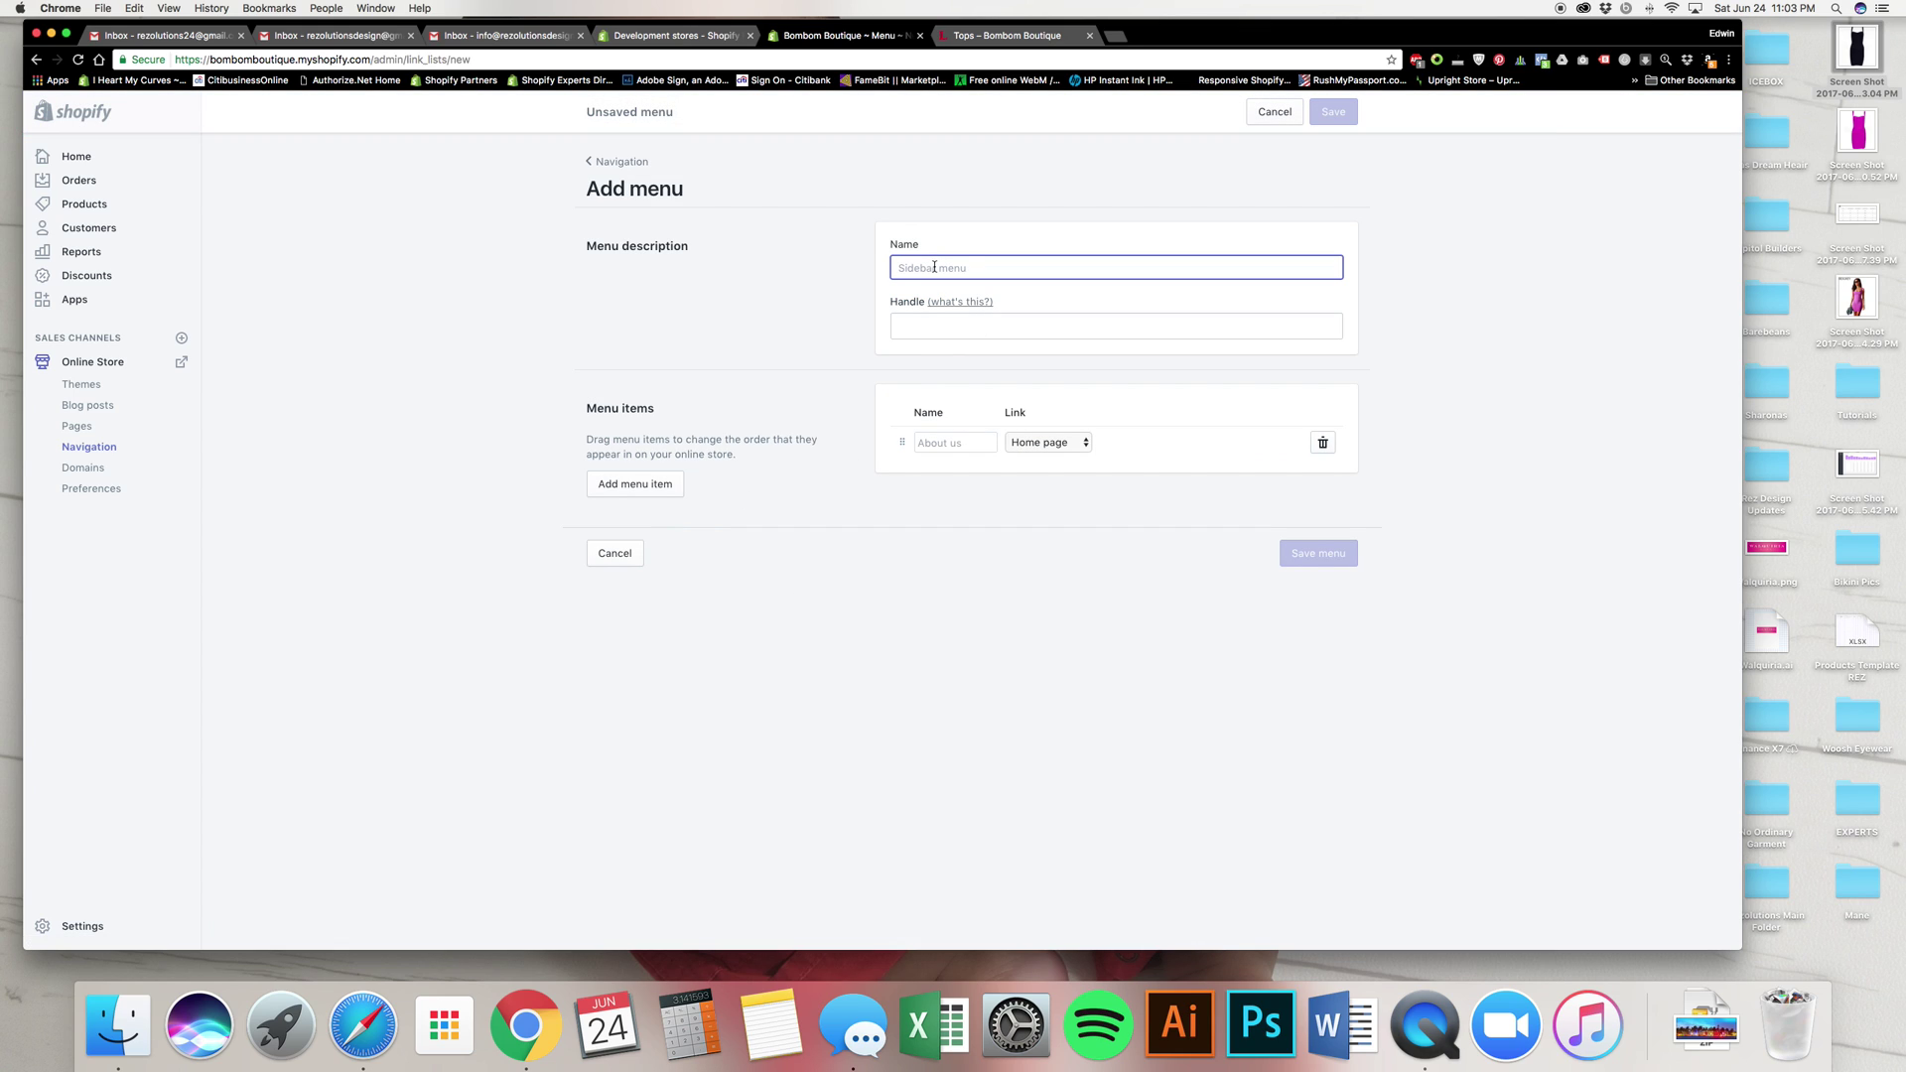
type("Plus Size")
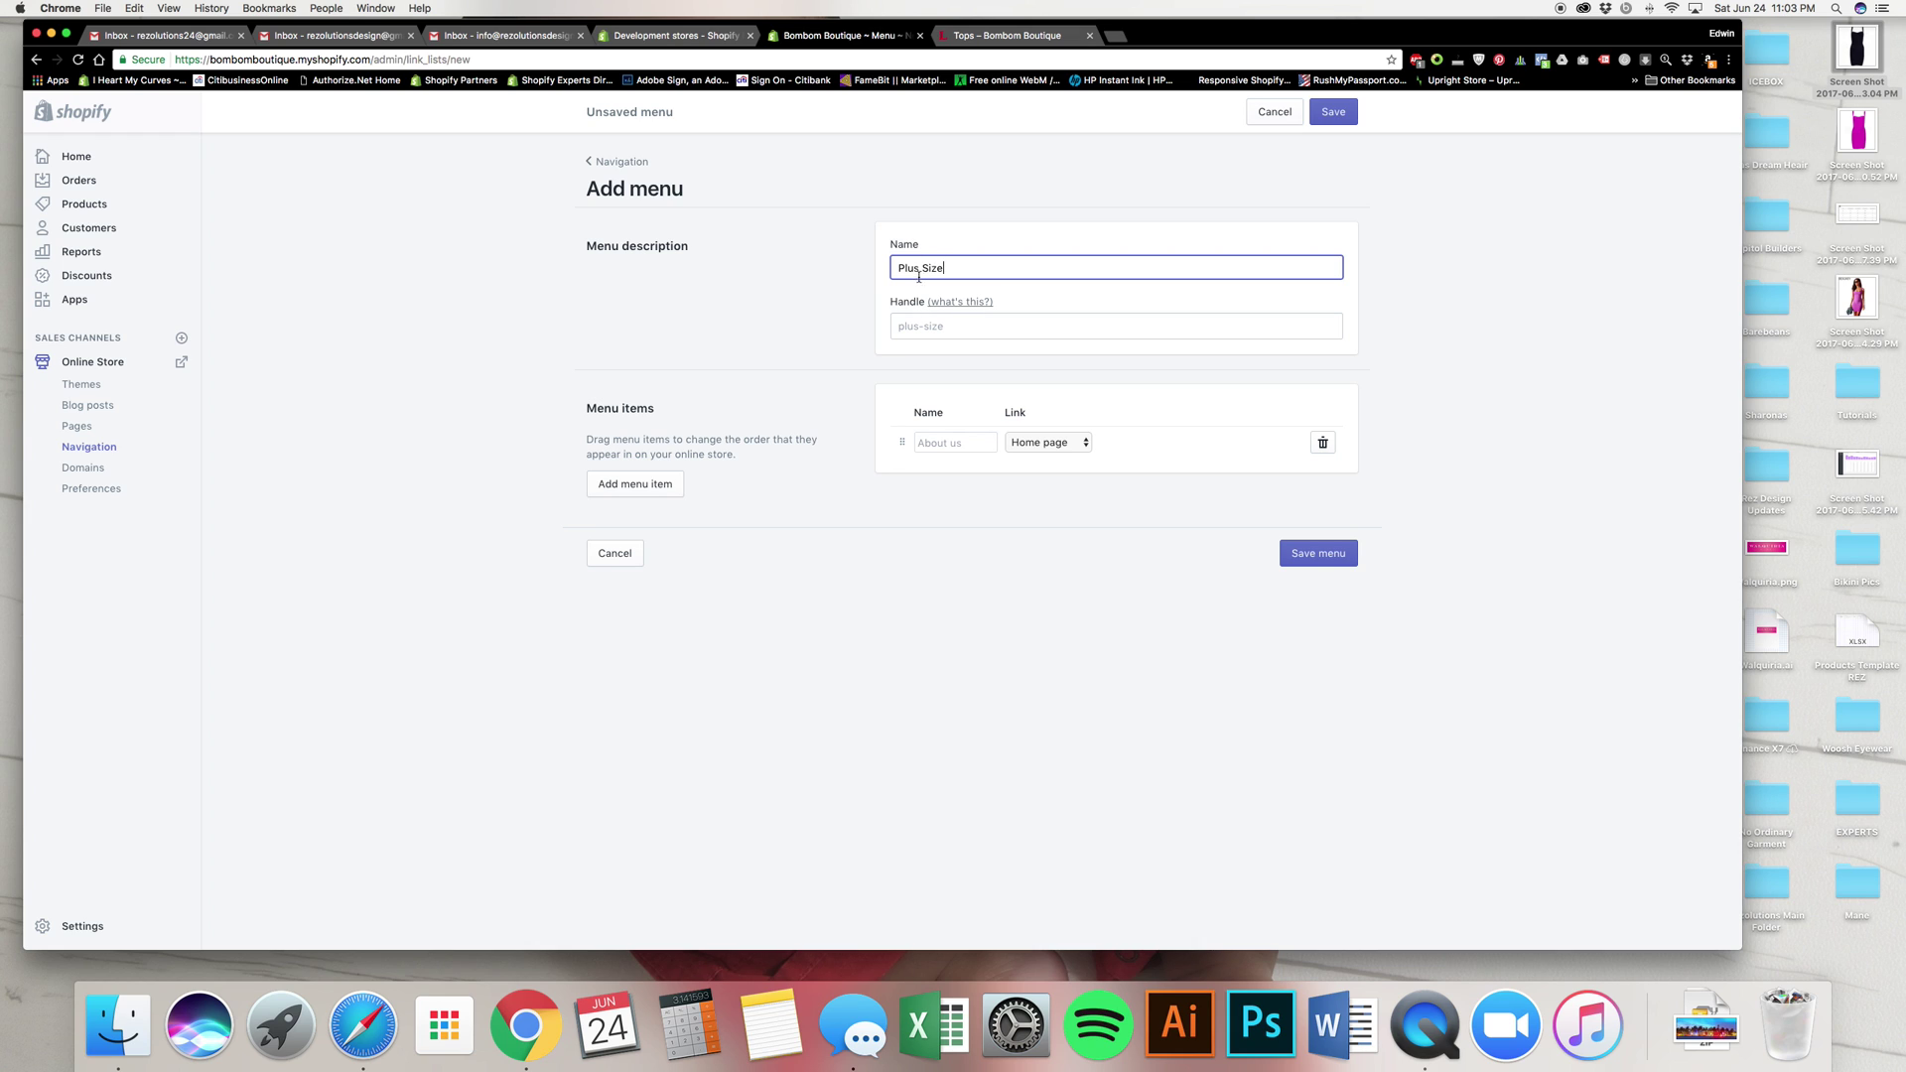
left_click(1012, 35)
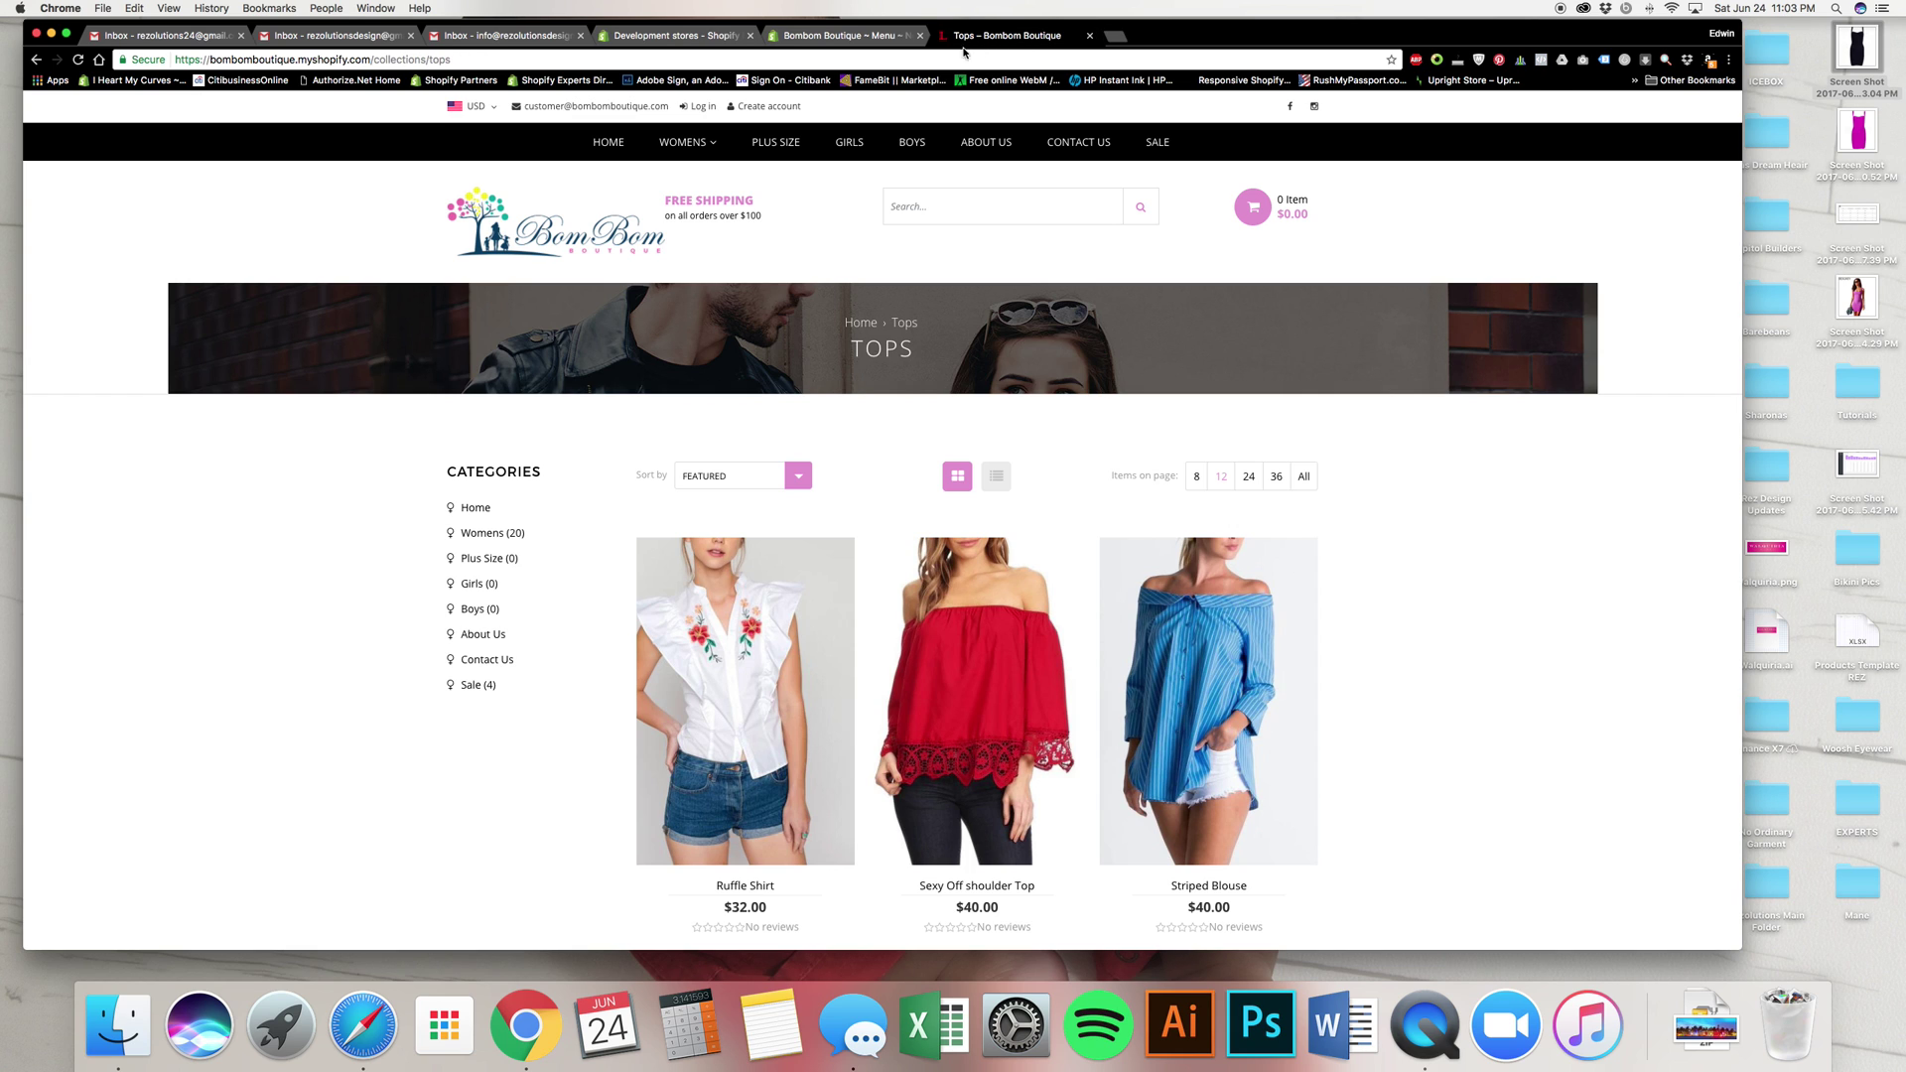
left_click(844, 35)
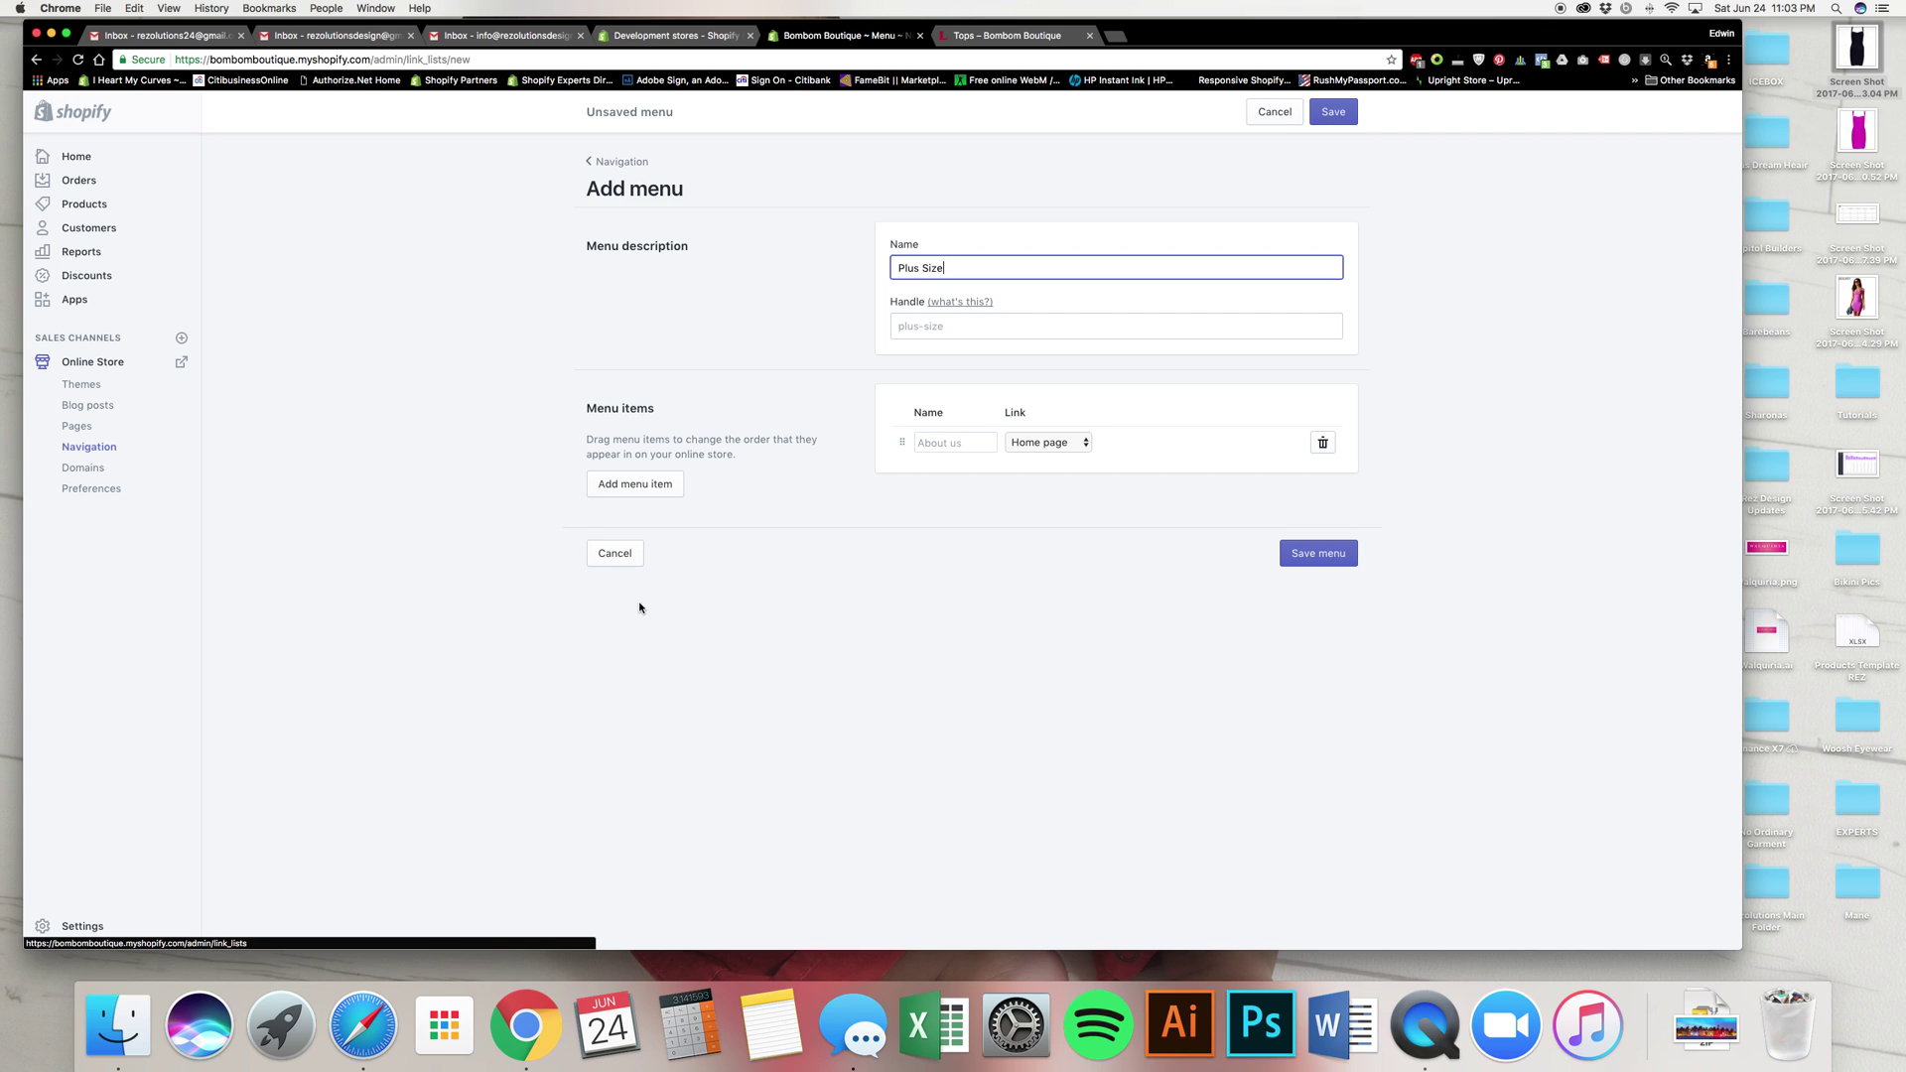
left_click(615, 553)
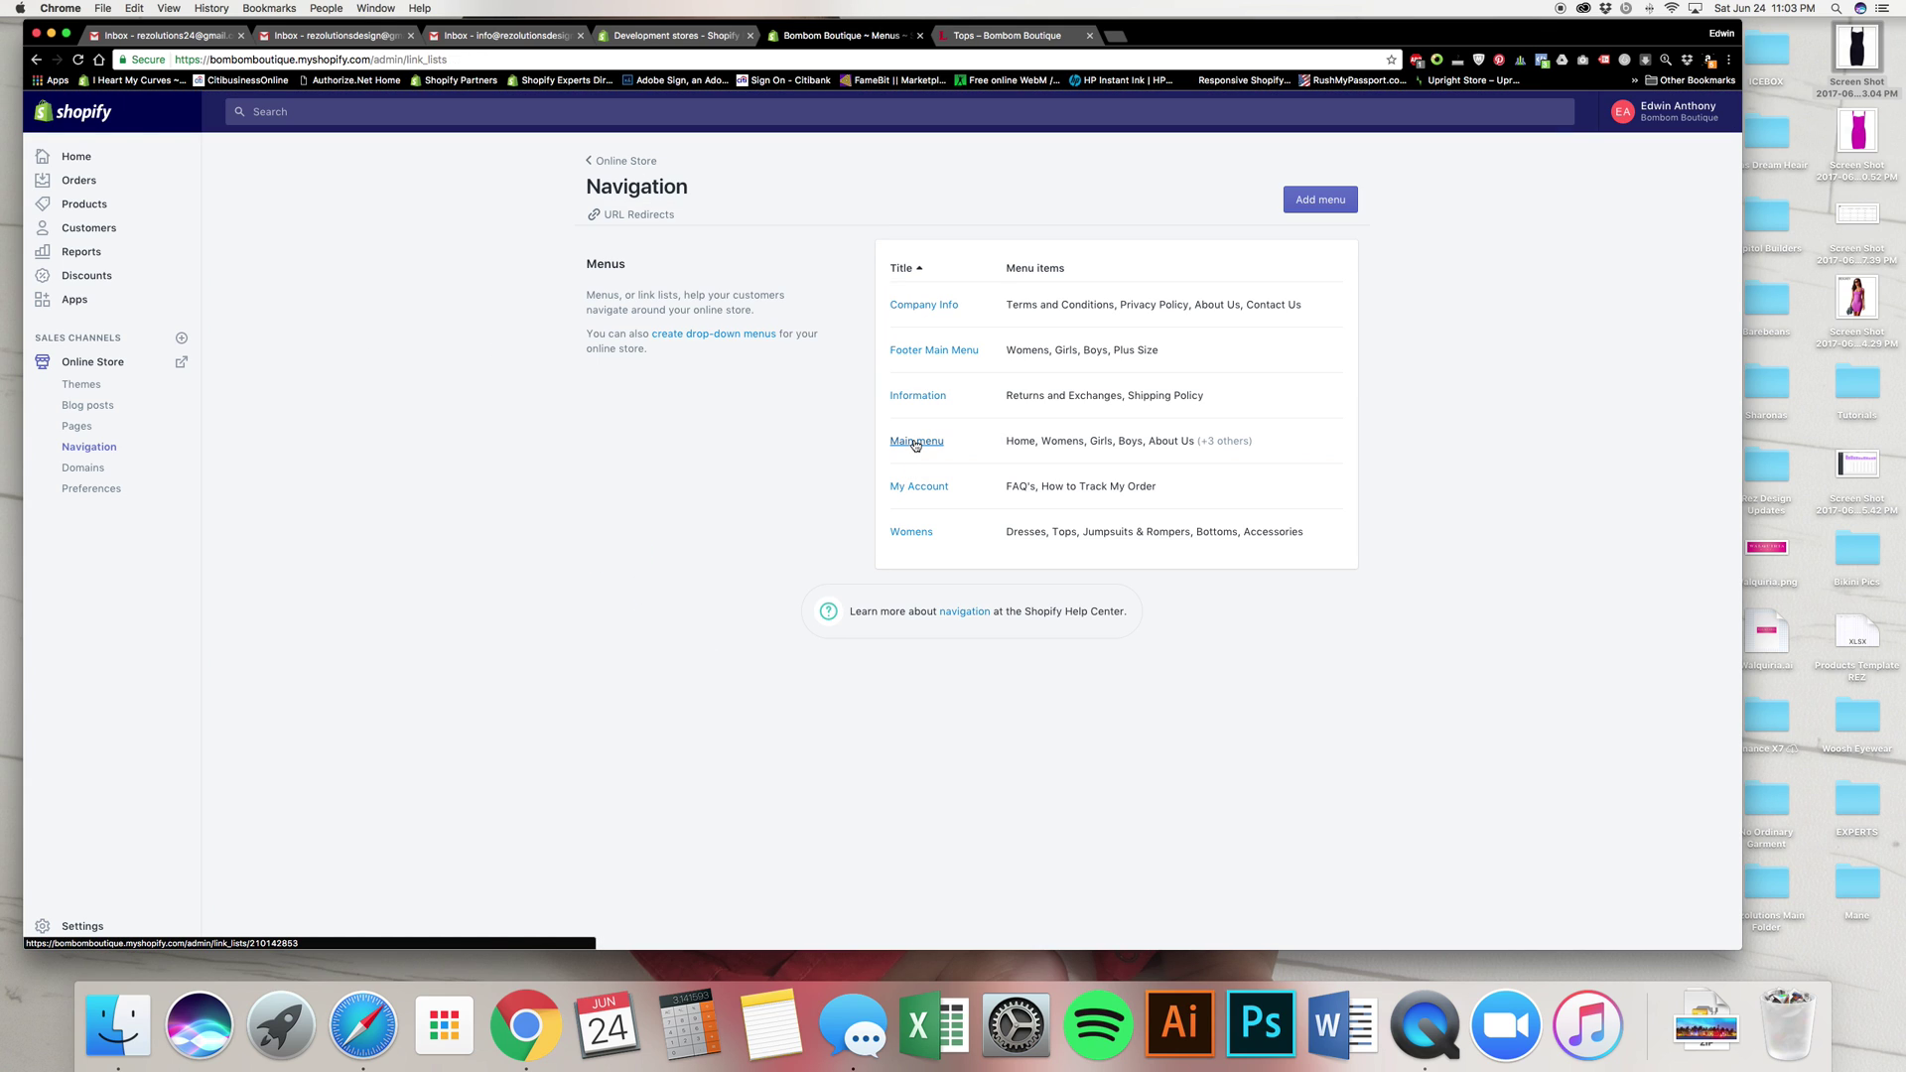
- Open the Main menu, select the Plus Size item's name, then return to Navigation
left_click(917, 440)
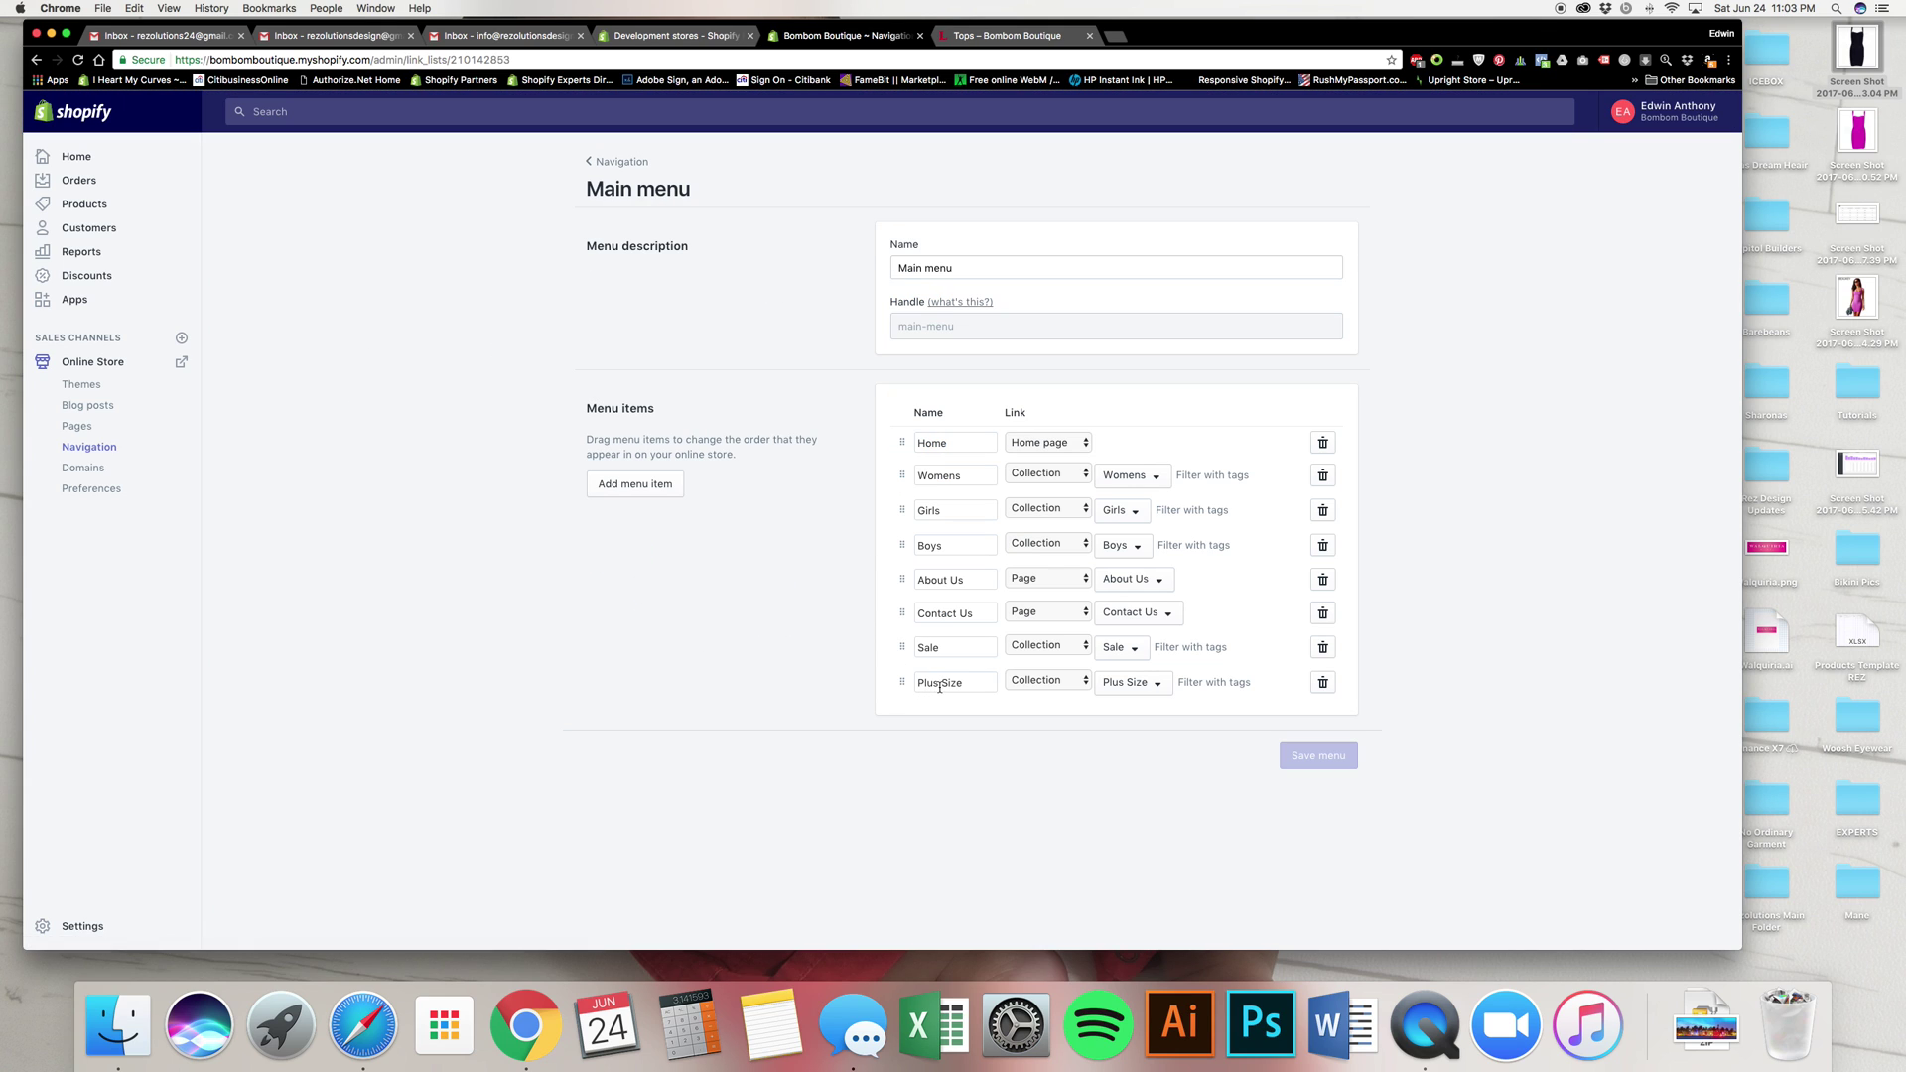
triple_click(934, 686)
left_click(616, 160)
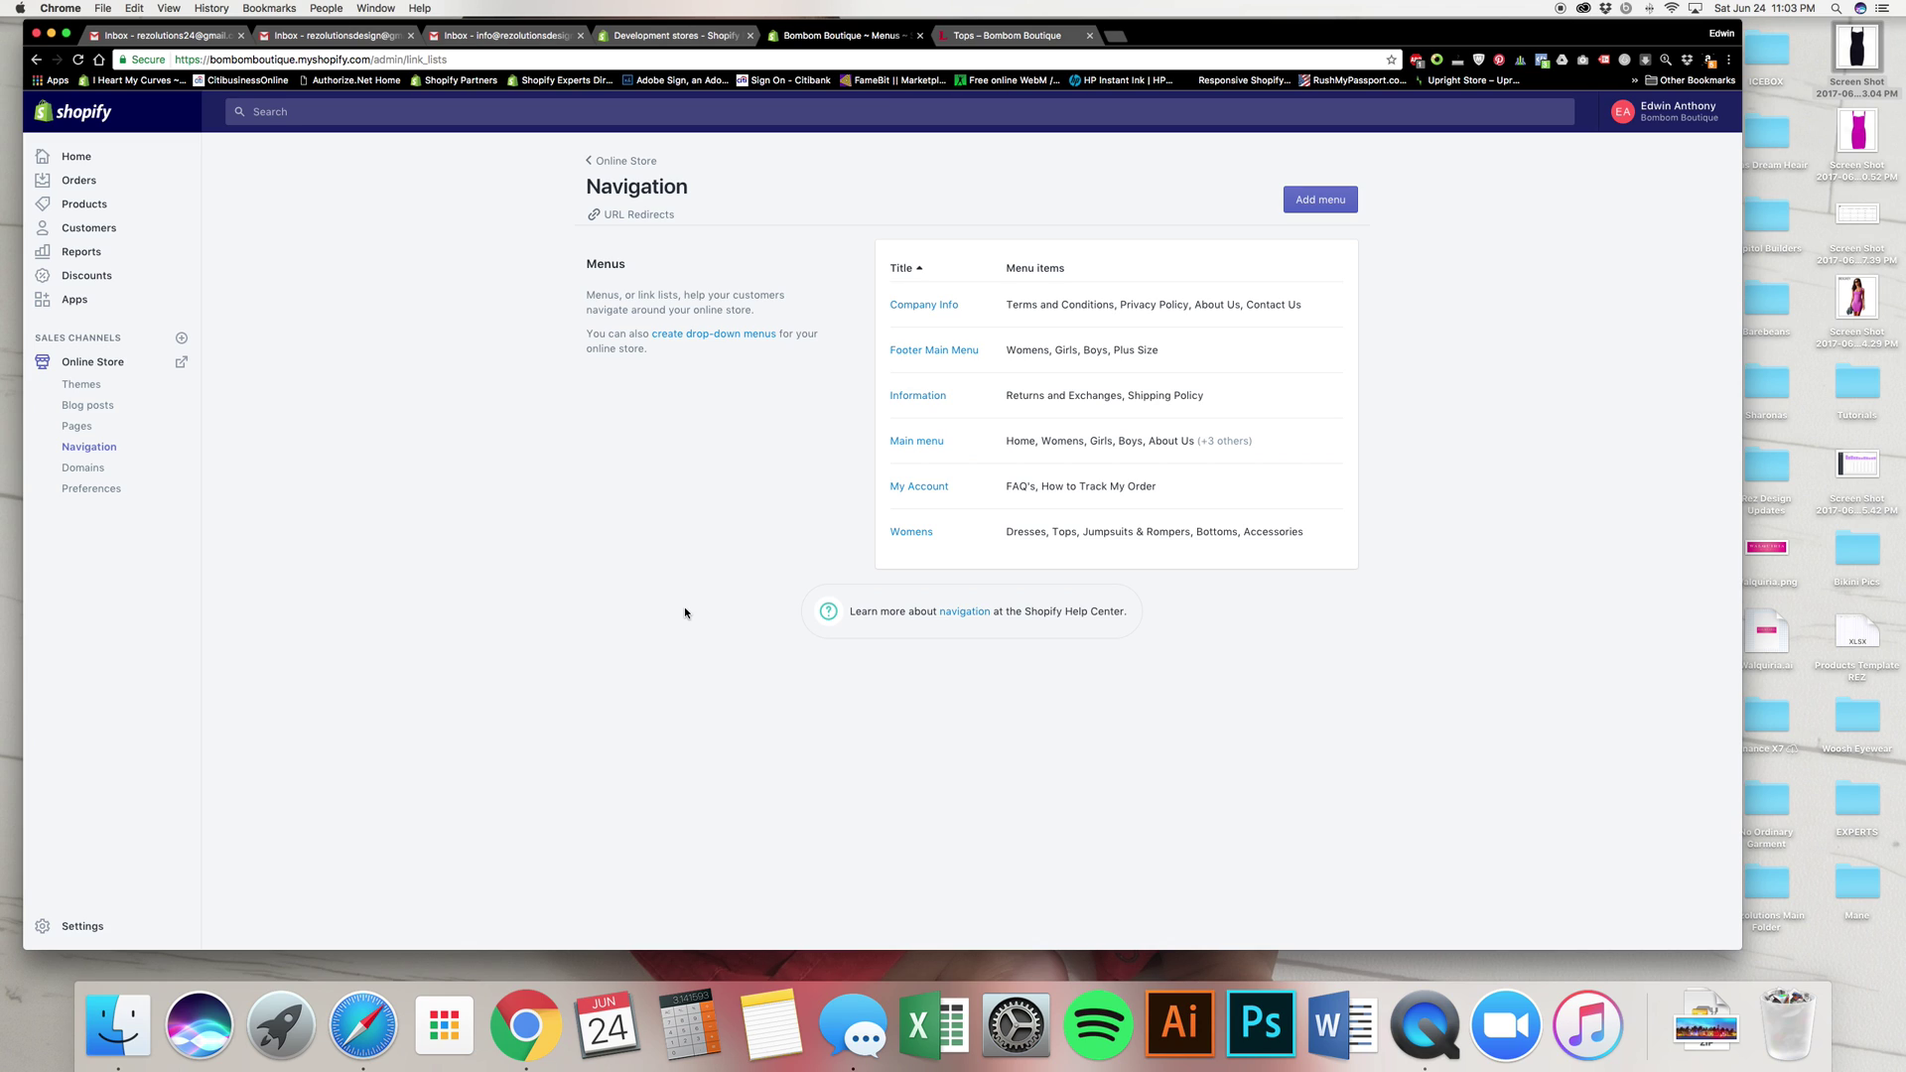
- Draft a new menu named 'Plus Size' with two blank menu items
left_click(1318, 199)
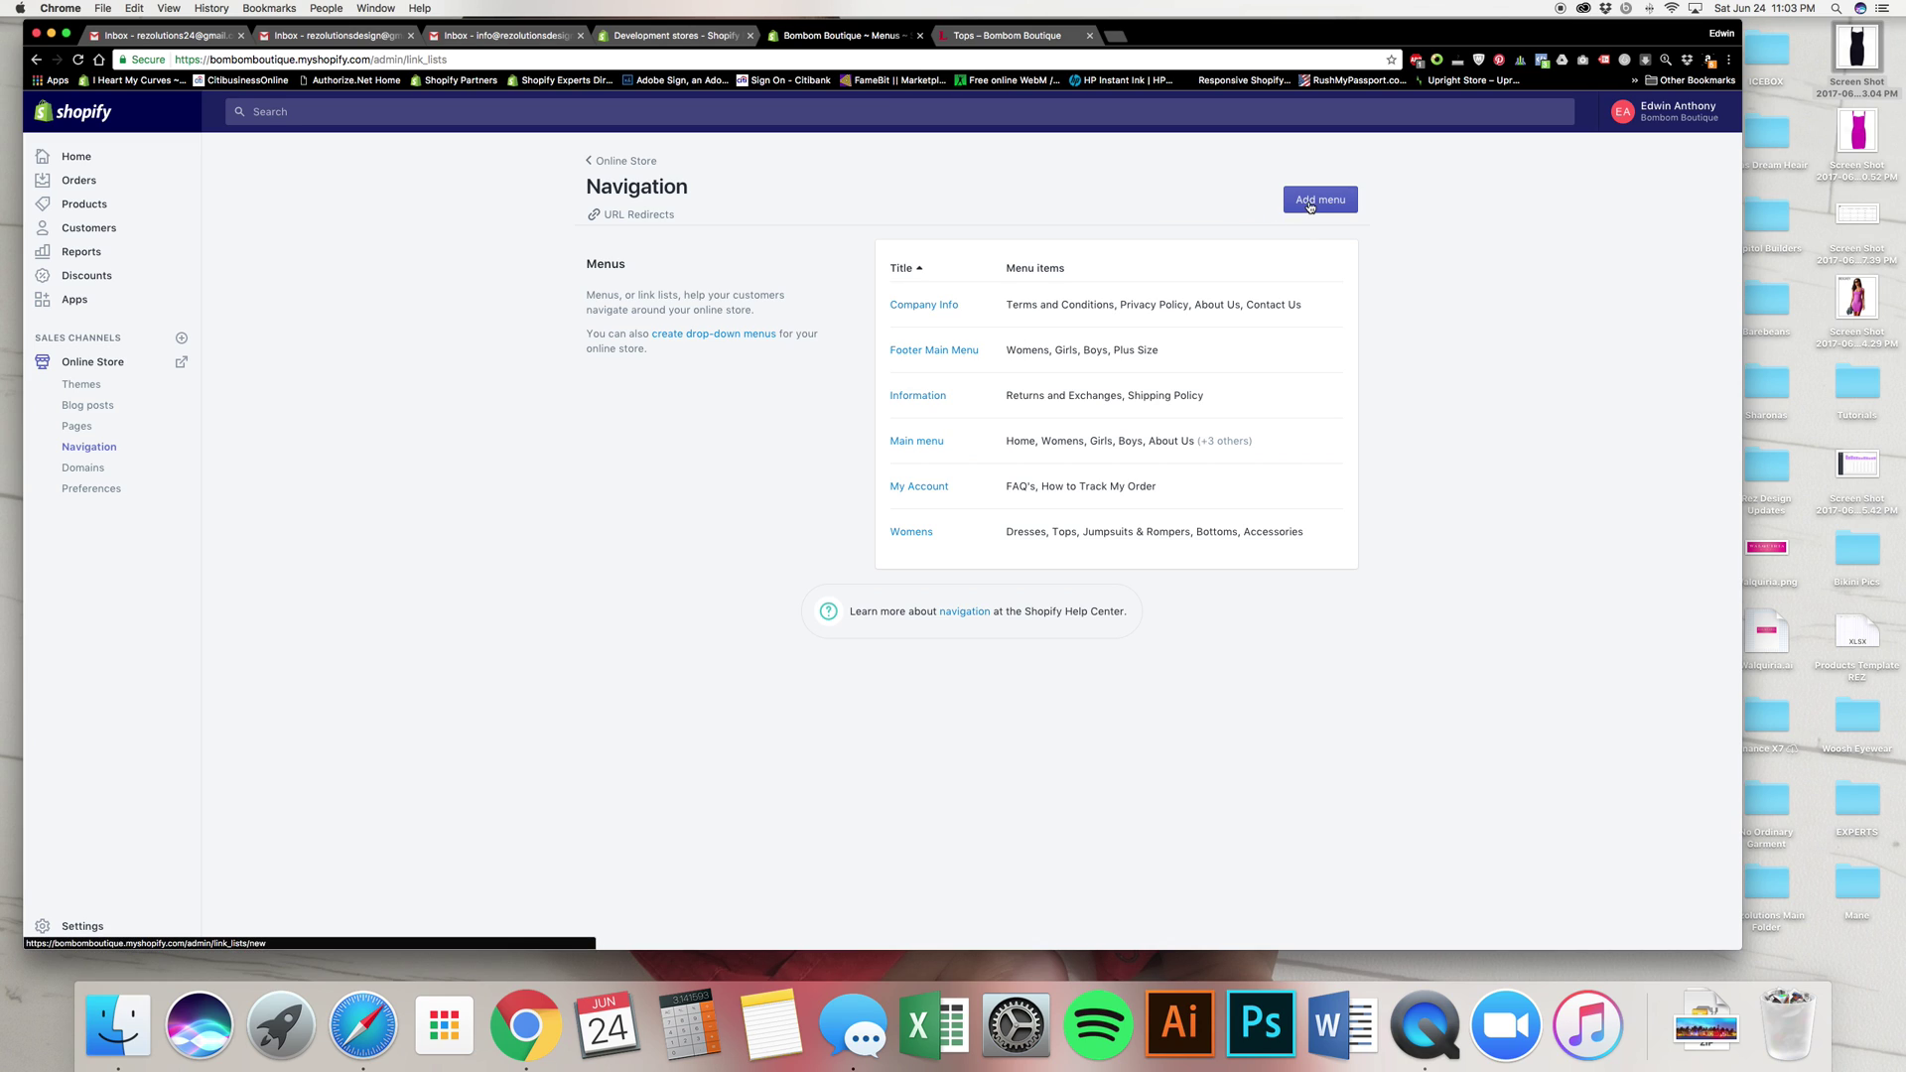
left_click(923, 265)
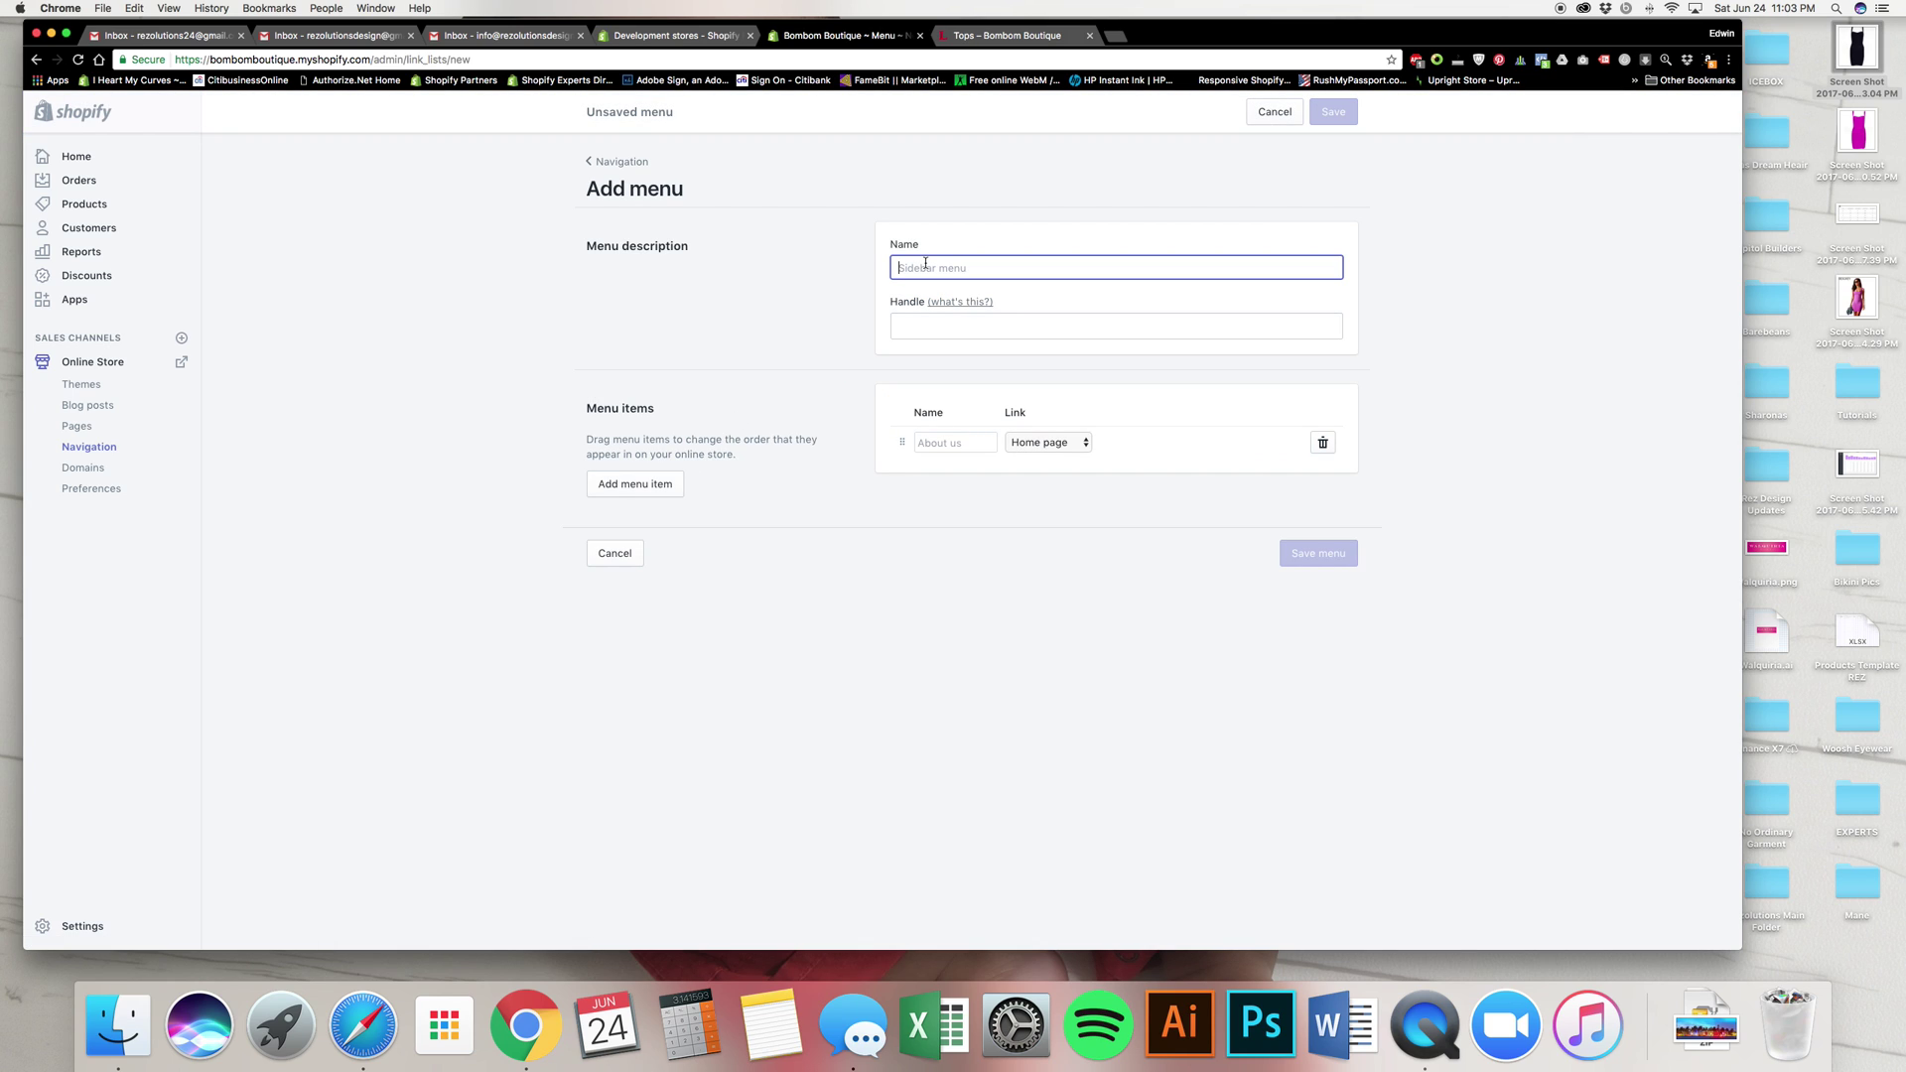
type("Plus Size")
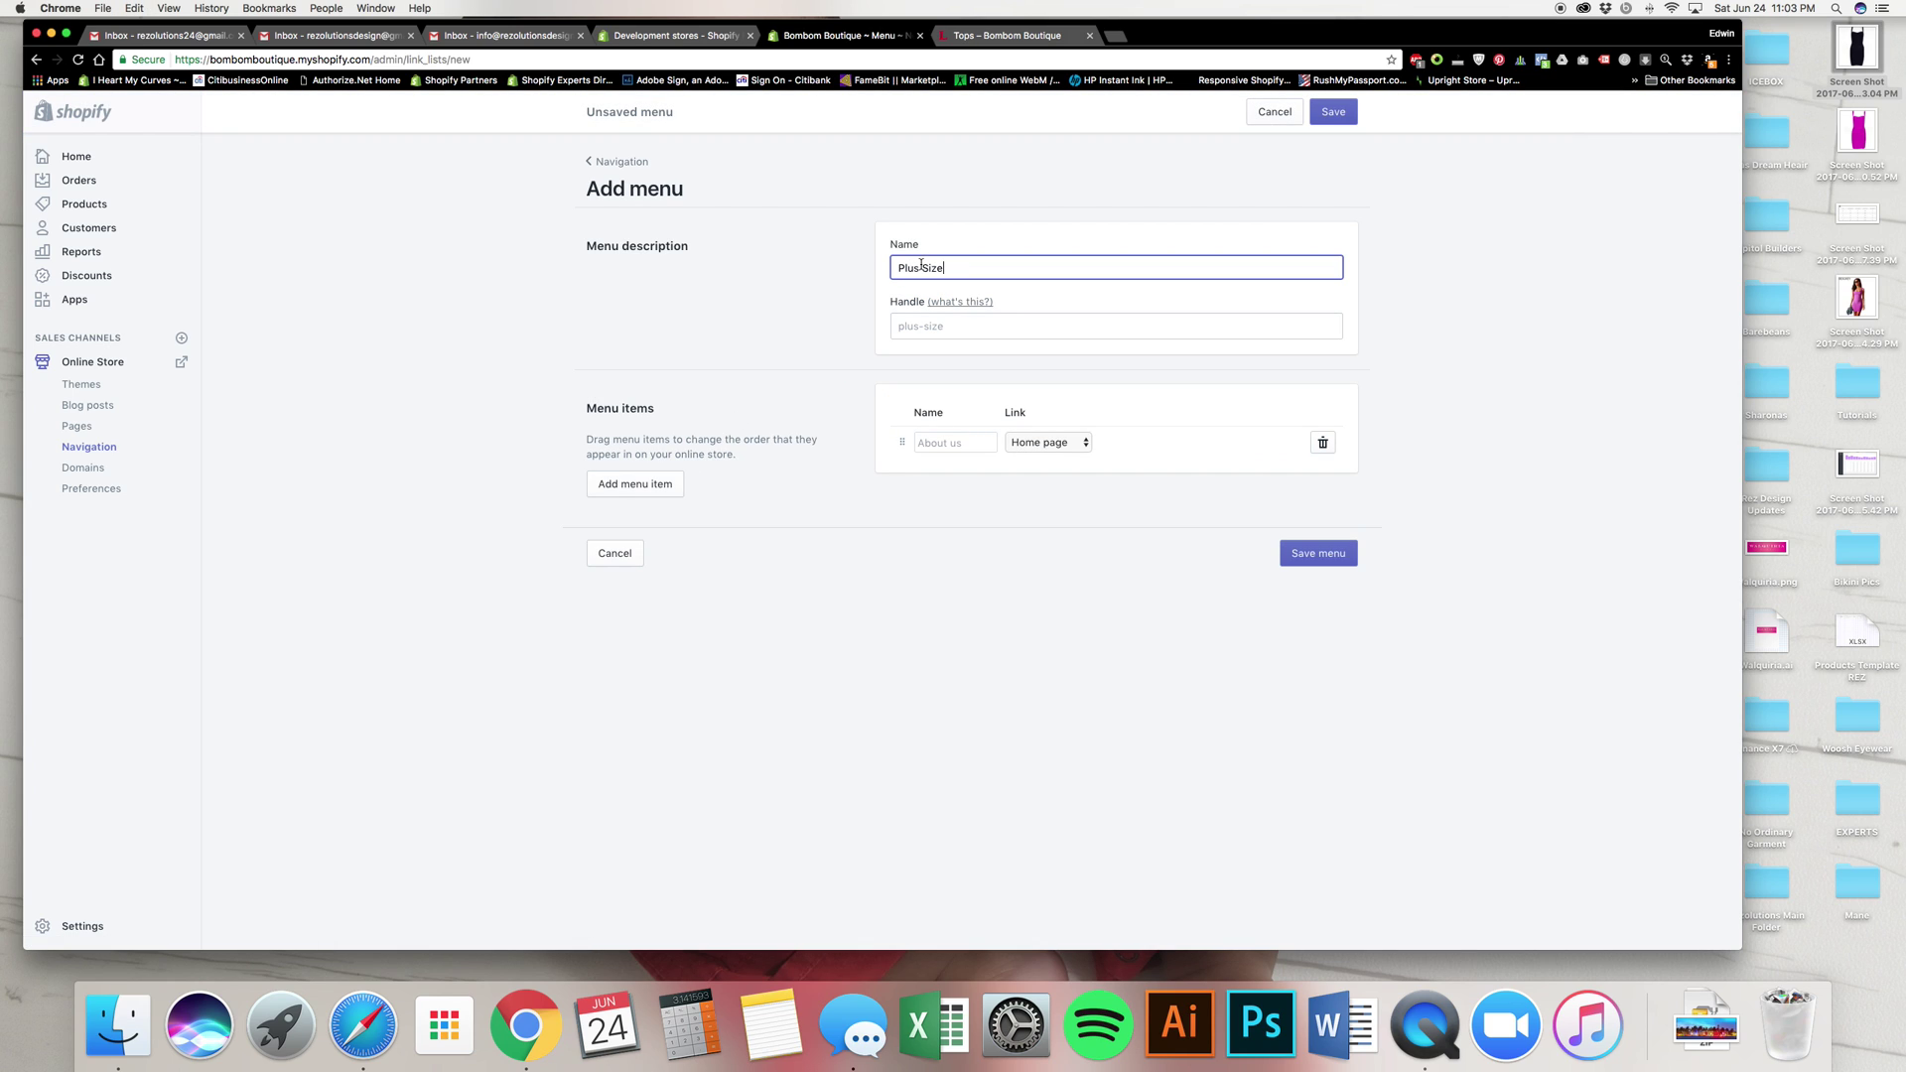
left_click(668, 485)
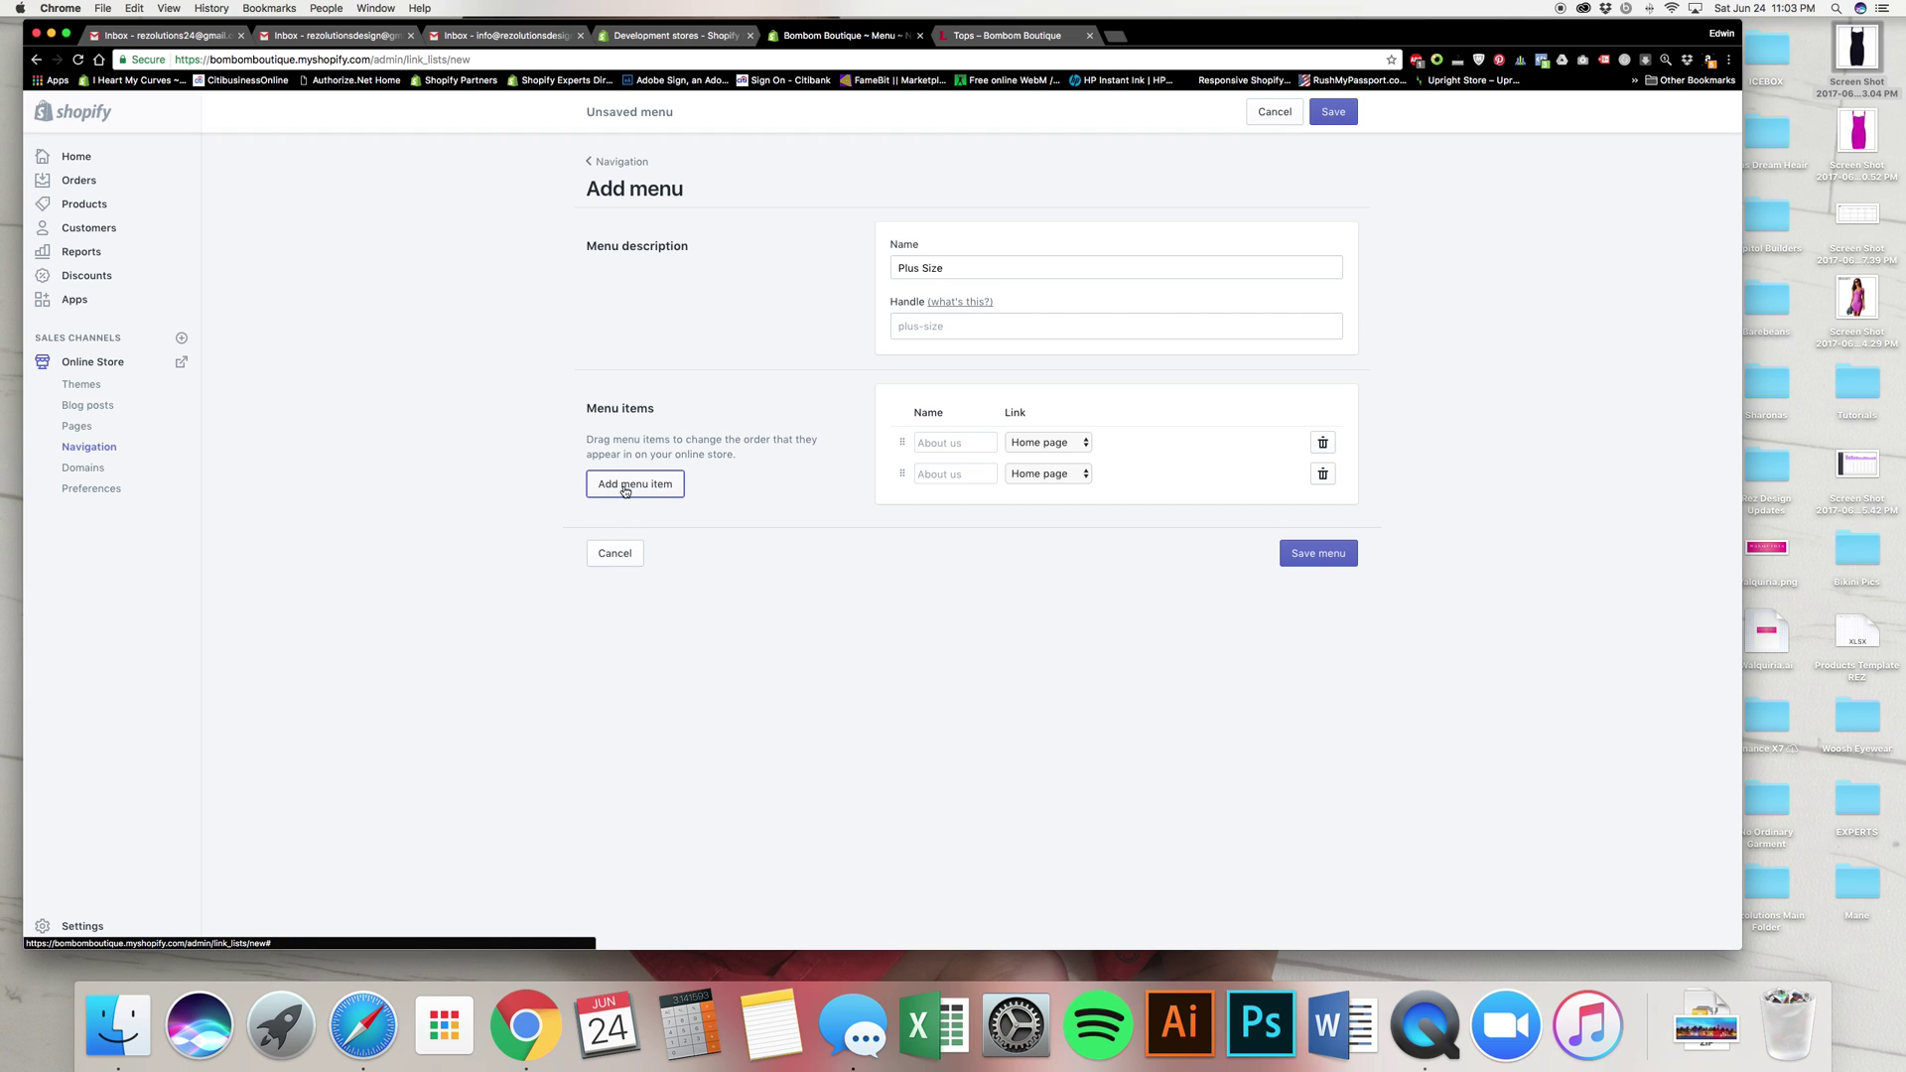
left_click(944, 445)
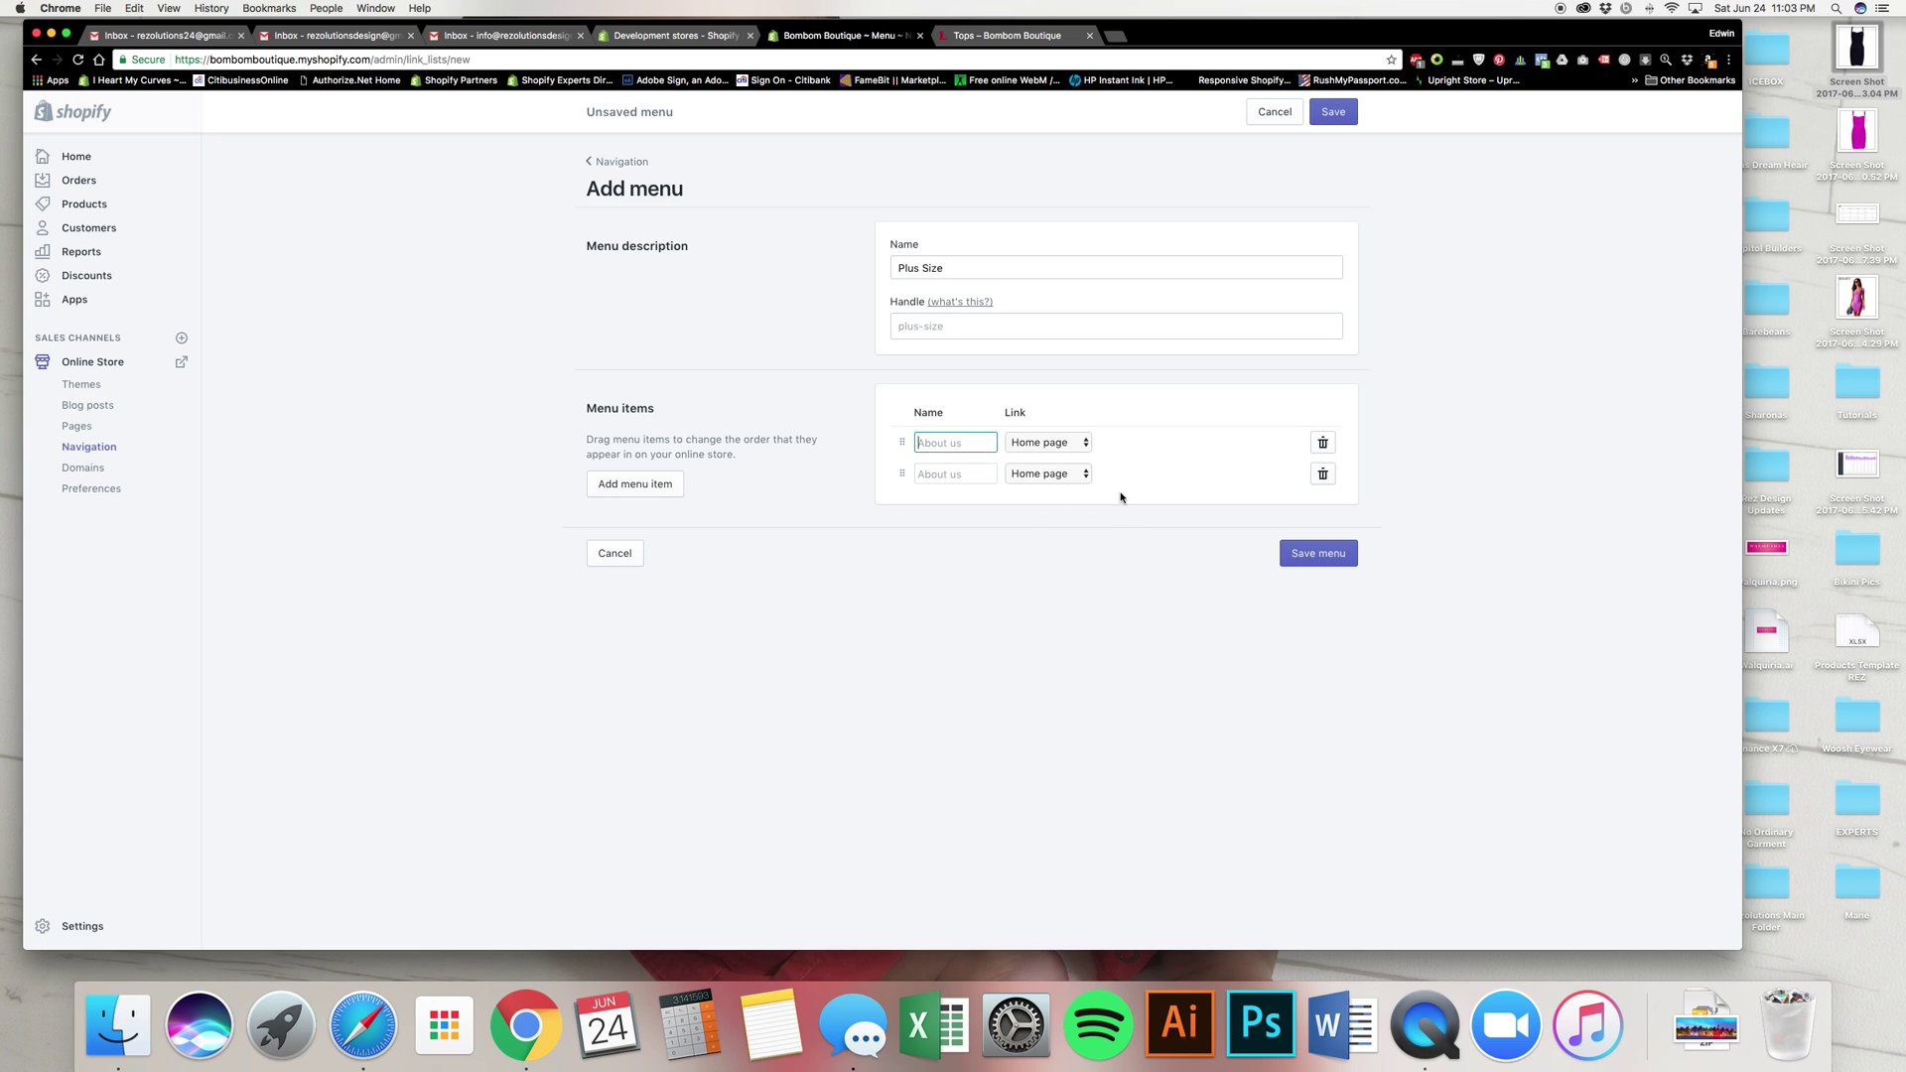
- Link the two menu items to Sample Condition Collection and Sample Manual Collection
left_click(1027, 447)
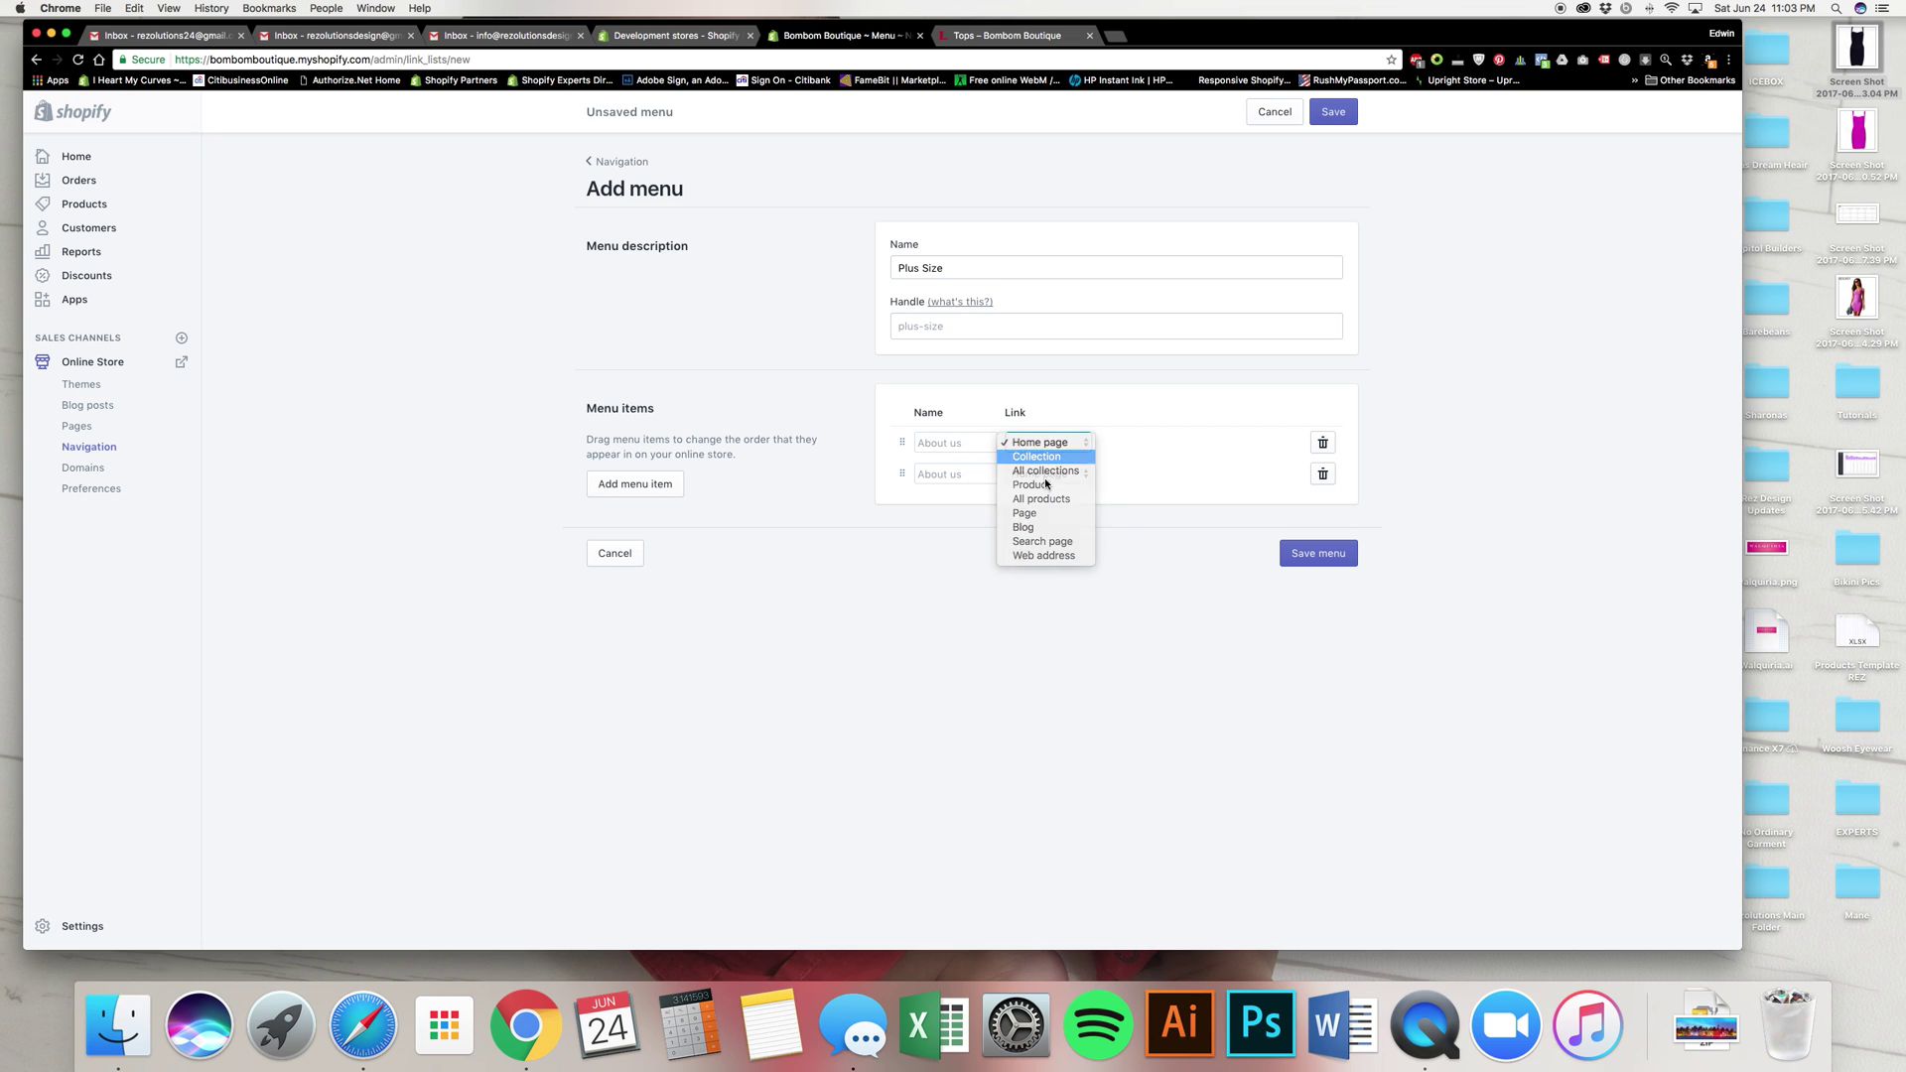
left_click(1038, 459)
left_click(1044, 479)
left_click(1038, 490)
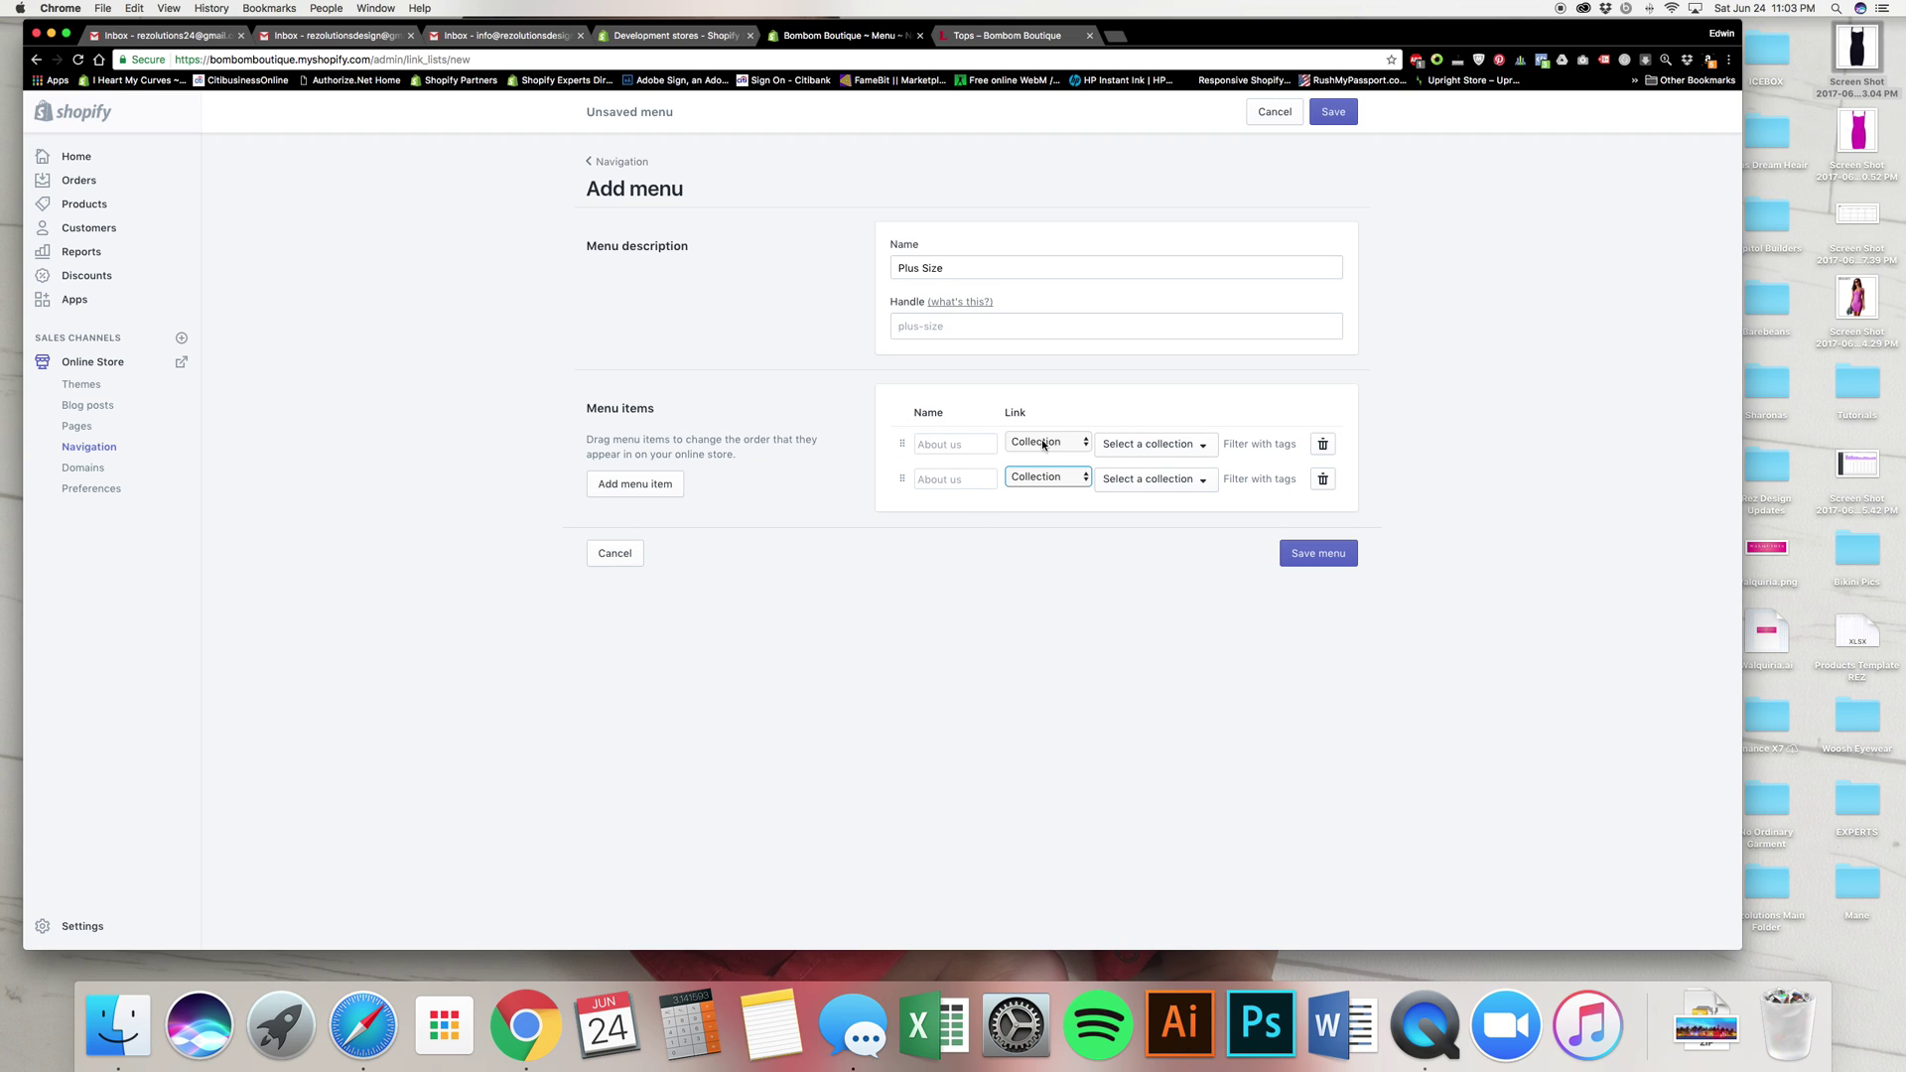
left_click(1117, 443)
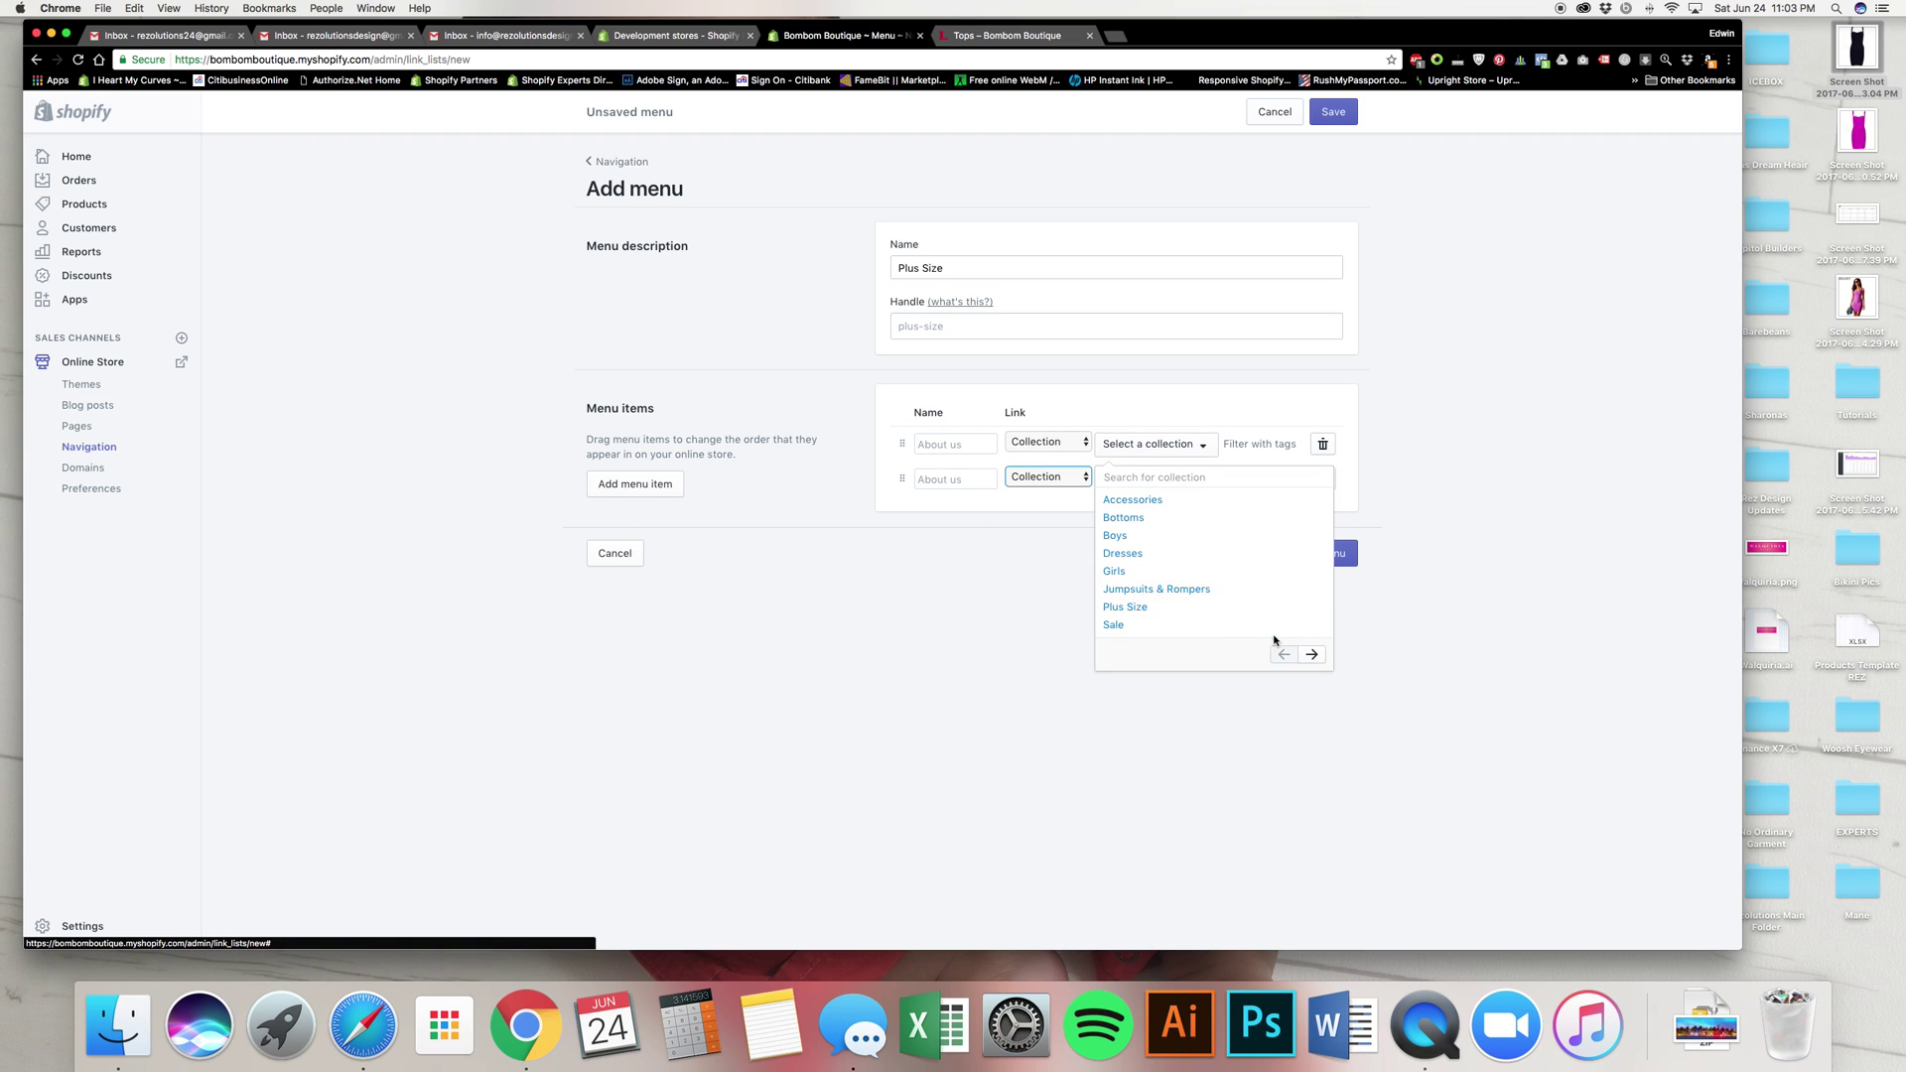
left_click(1311, 654)
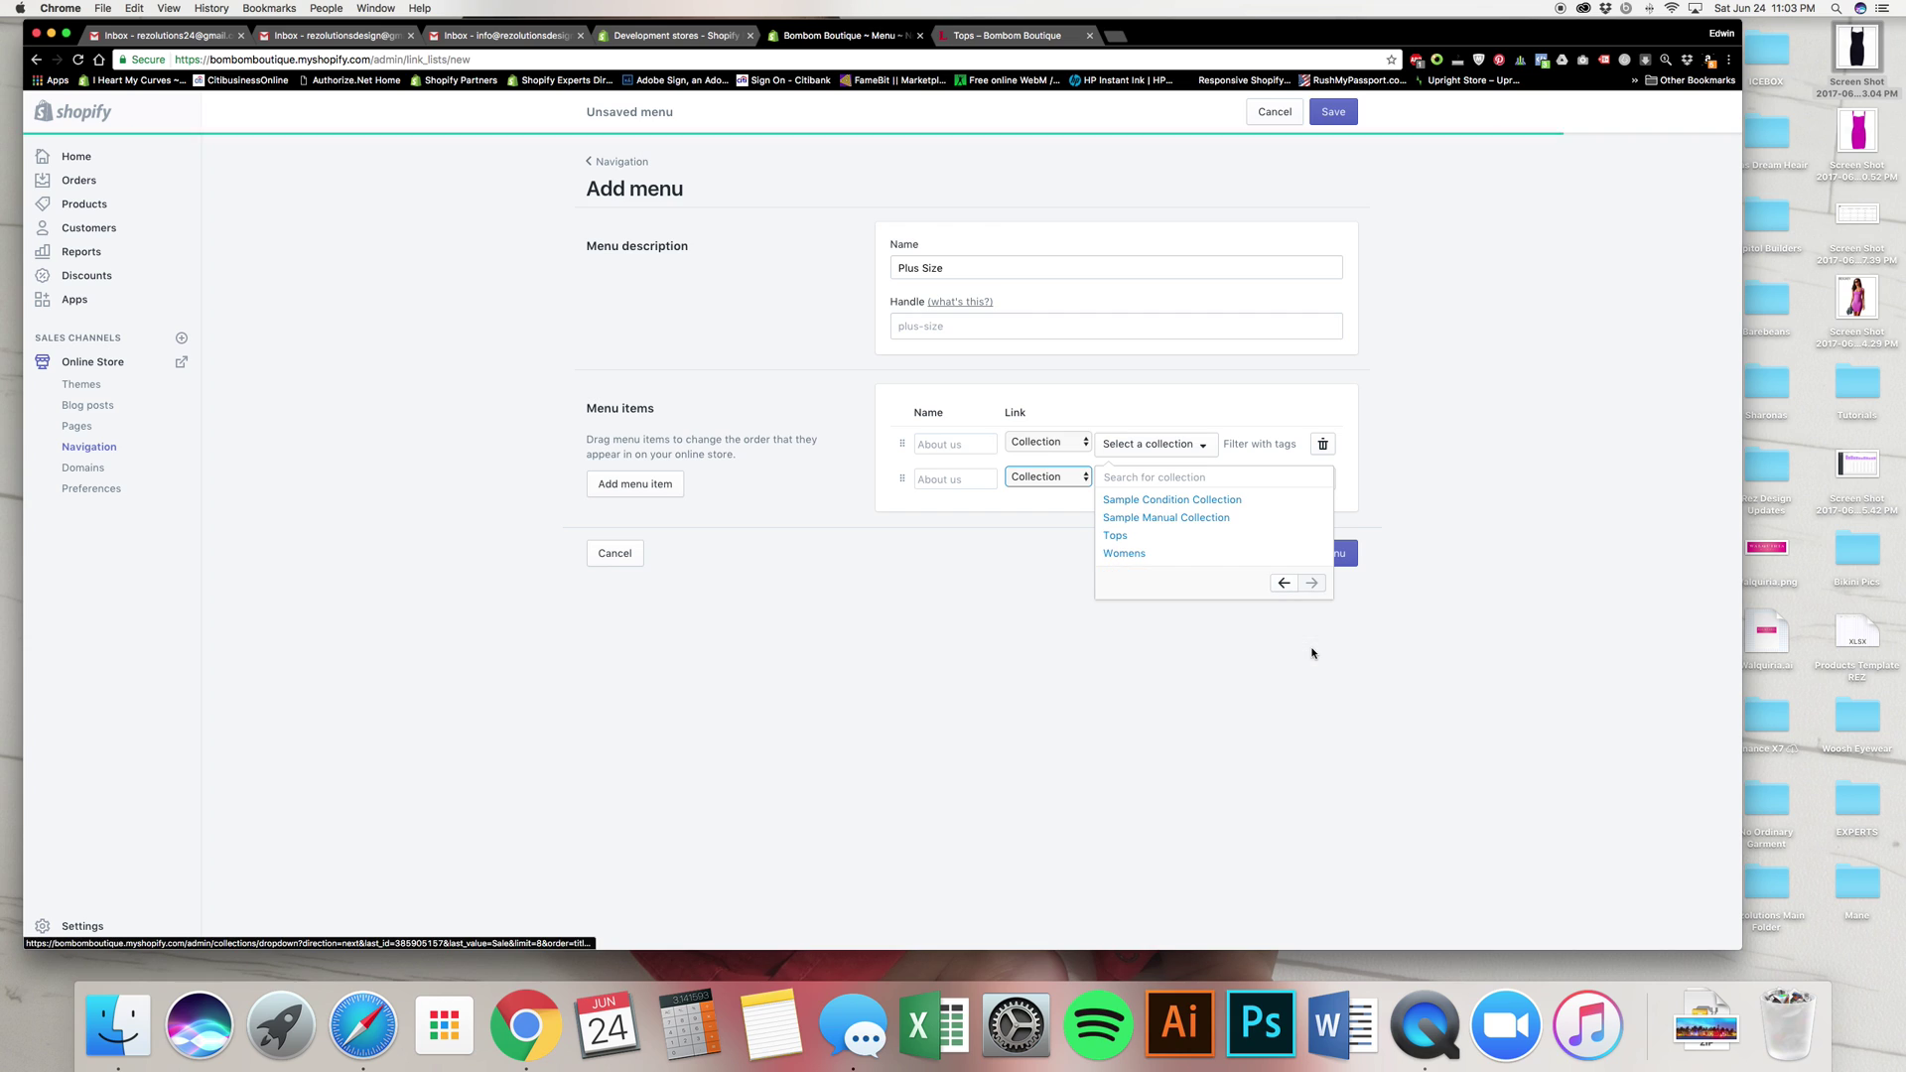
left_click(1183, 500)
left_click(1115, 505)
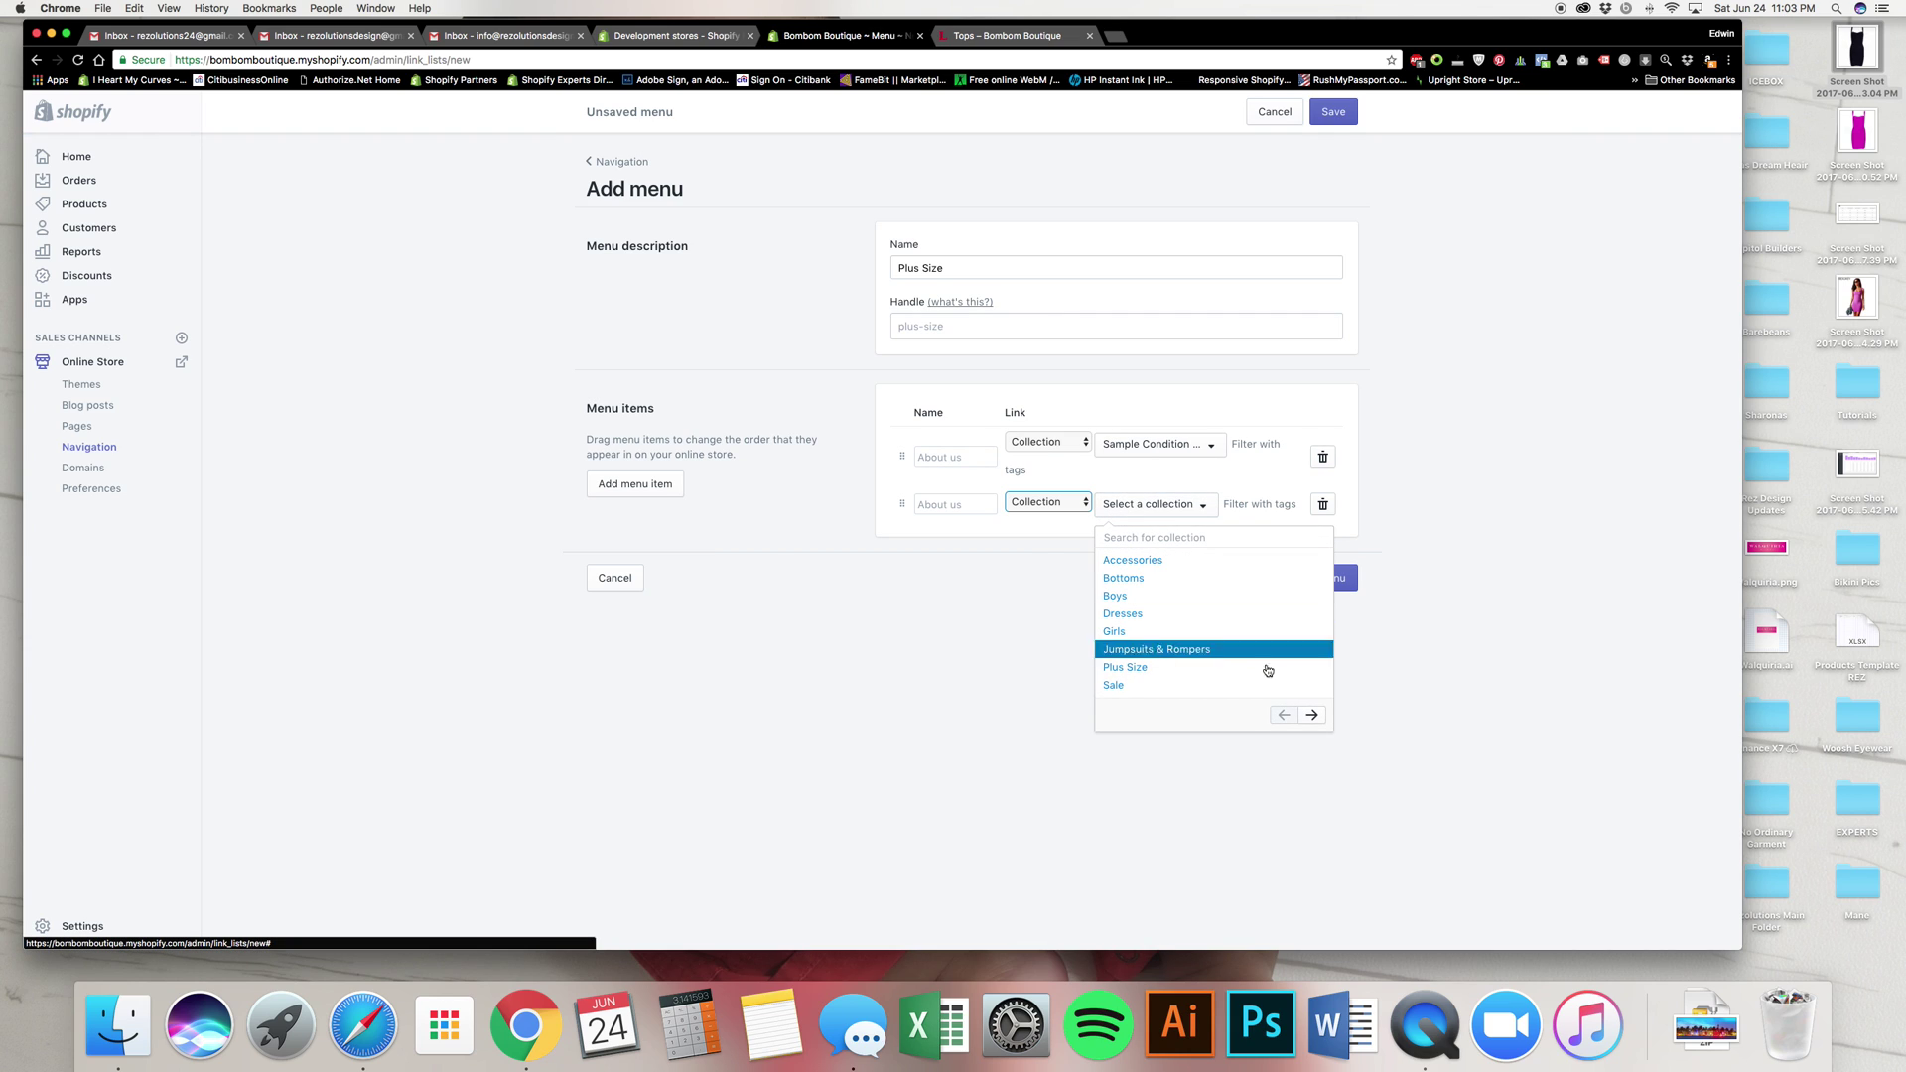
left_click(1311, 716)
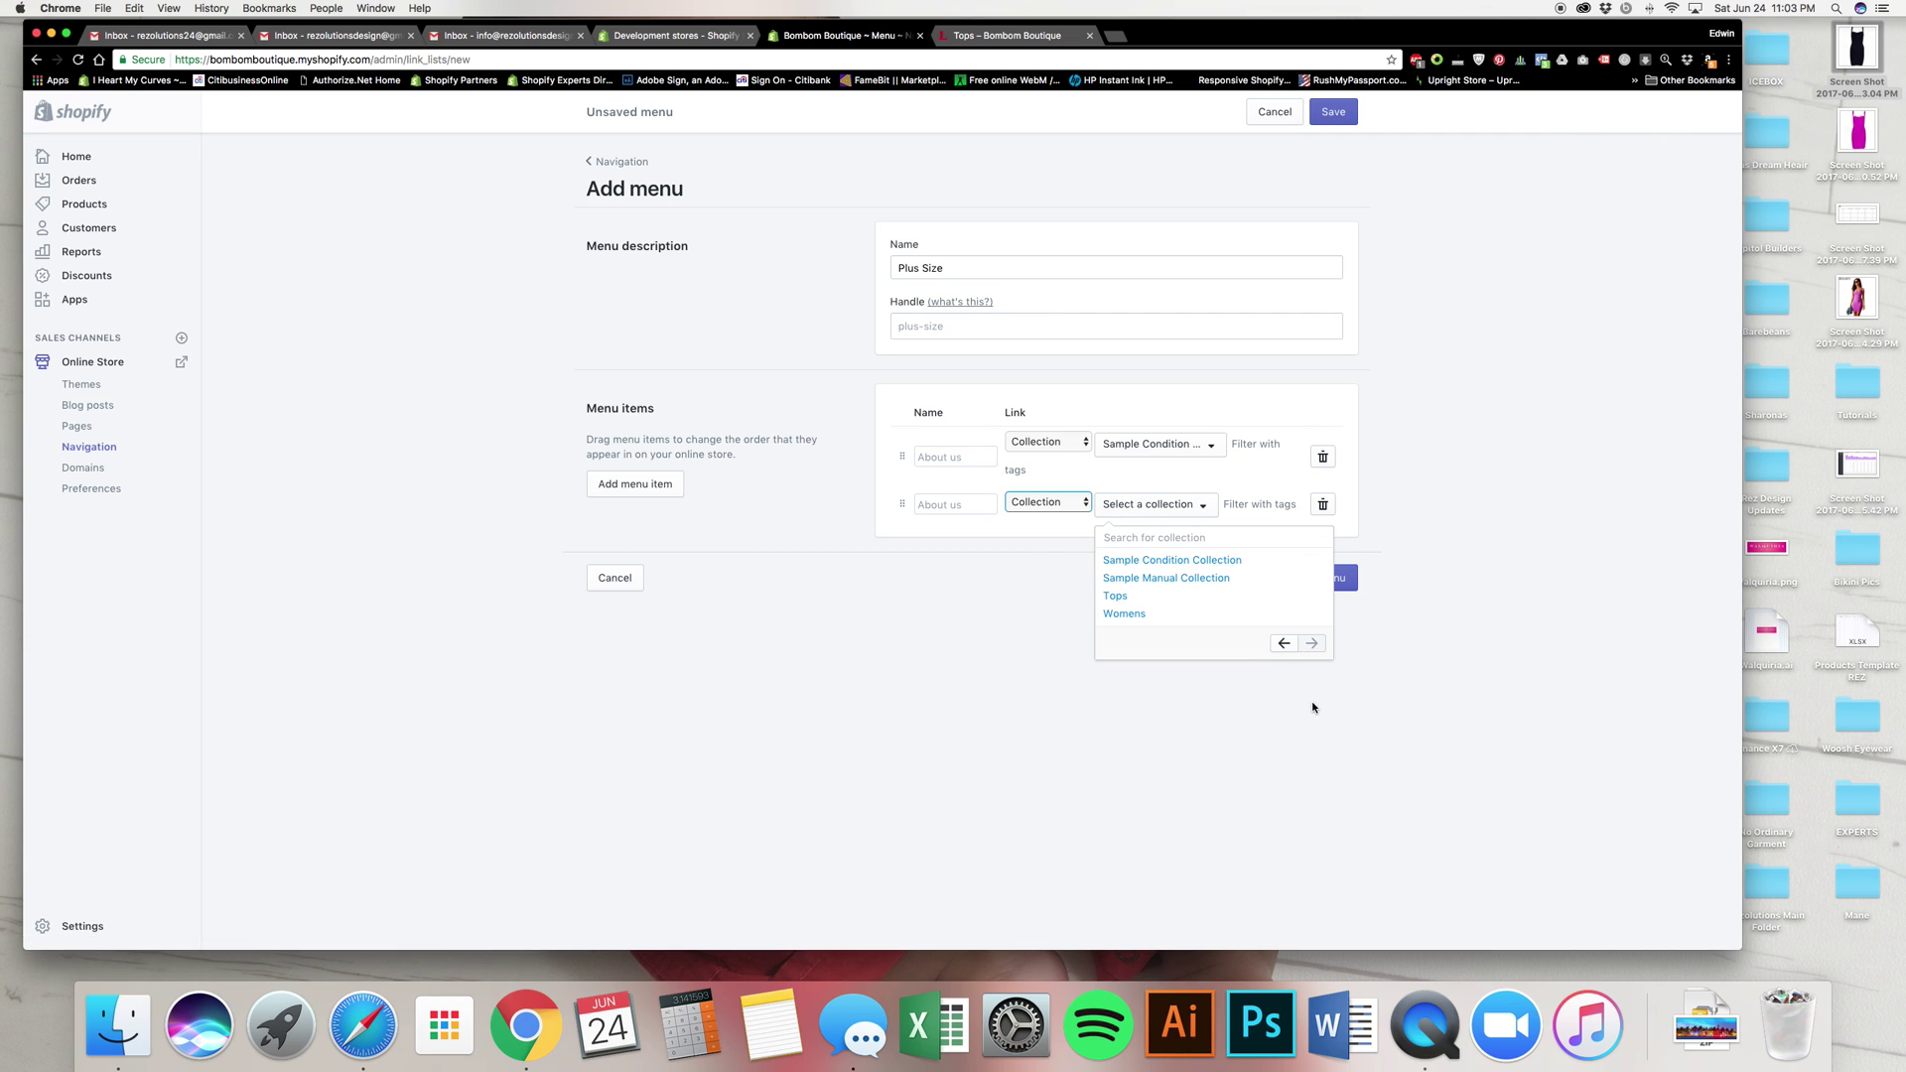
left_click(1201, 584)
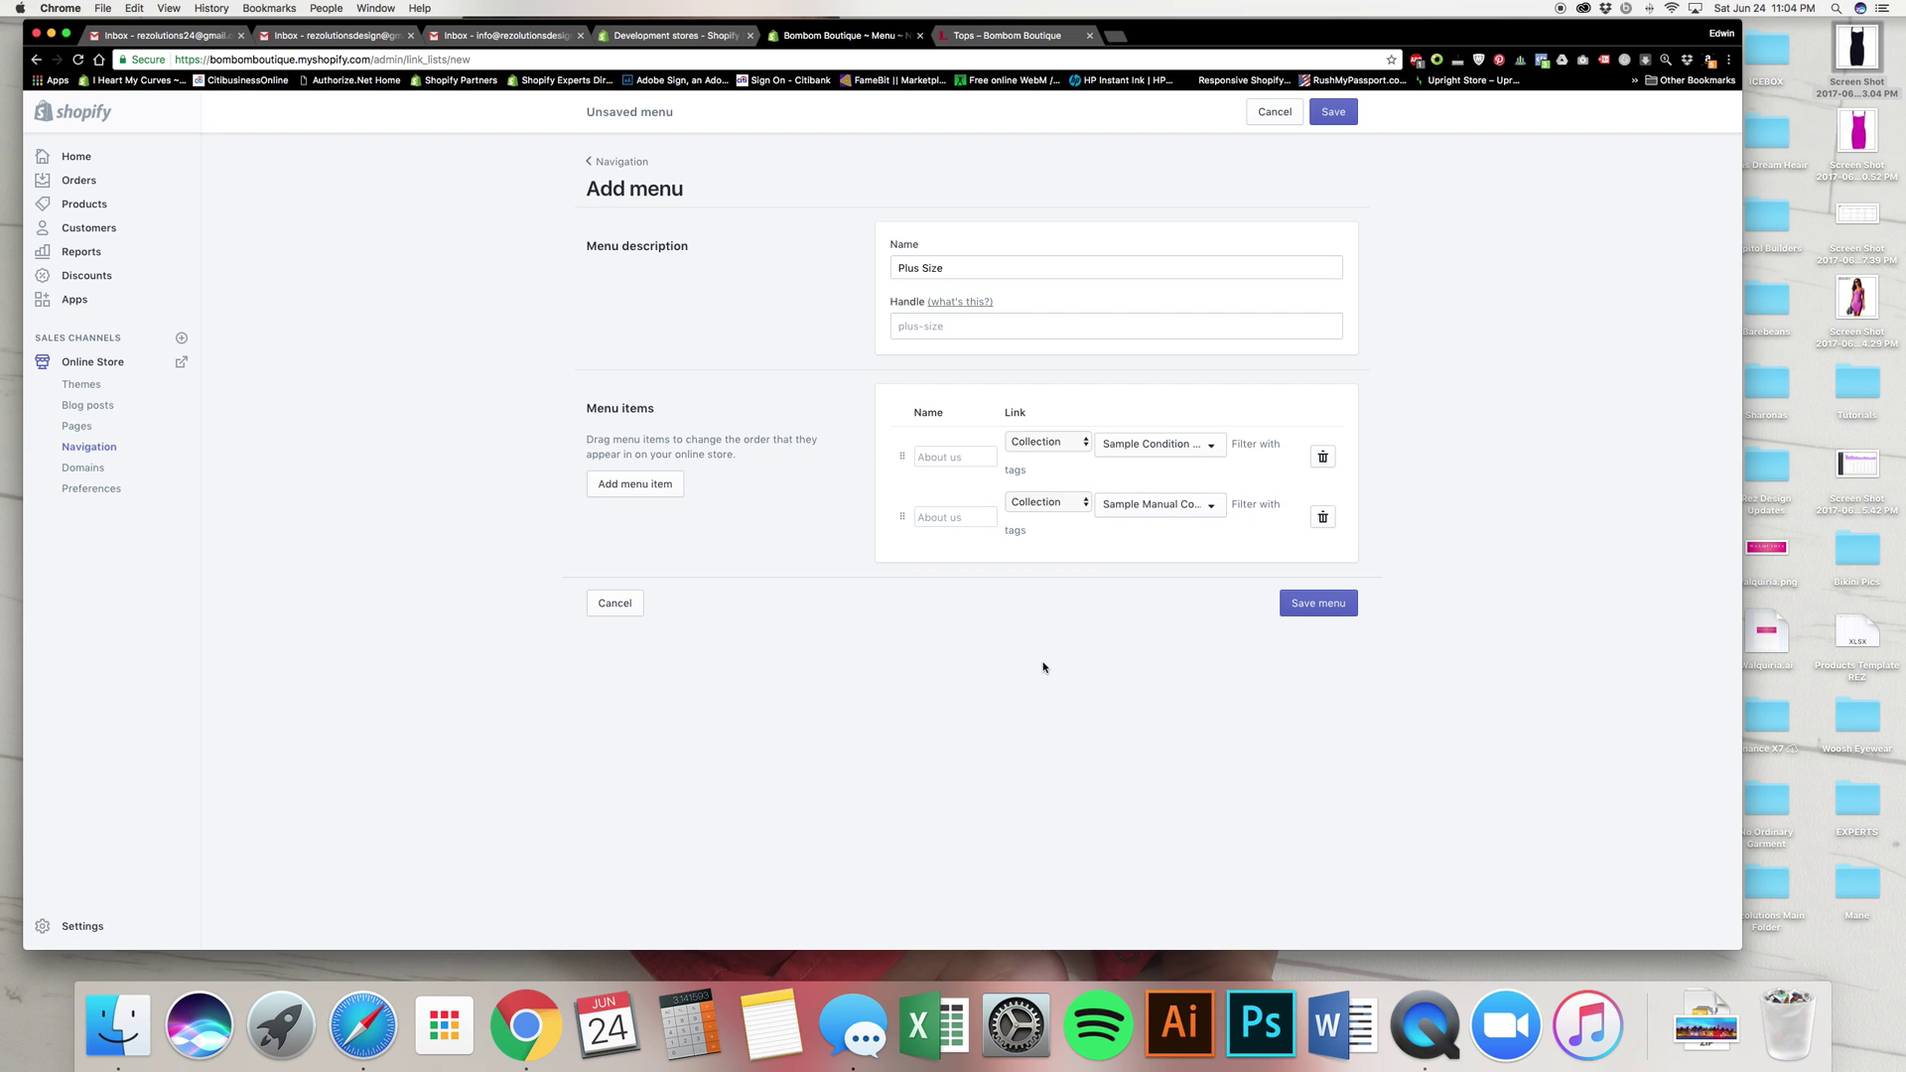
- Name the items 'Sample Condition' and 'Sample Manual' and save the Plus Size menu
left_click(953, 456)
type("Sample Condition")
key("Tab")
key("Tab")
key("Tab")
key("Tab")
key("Tab")
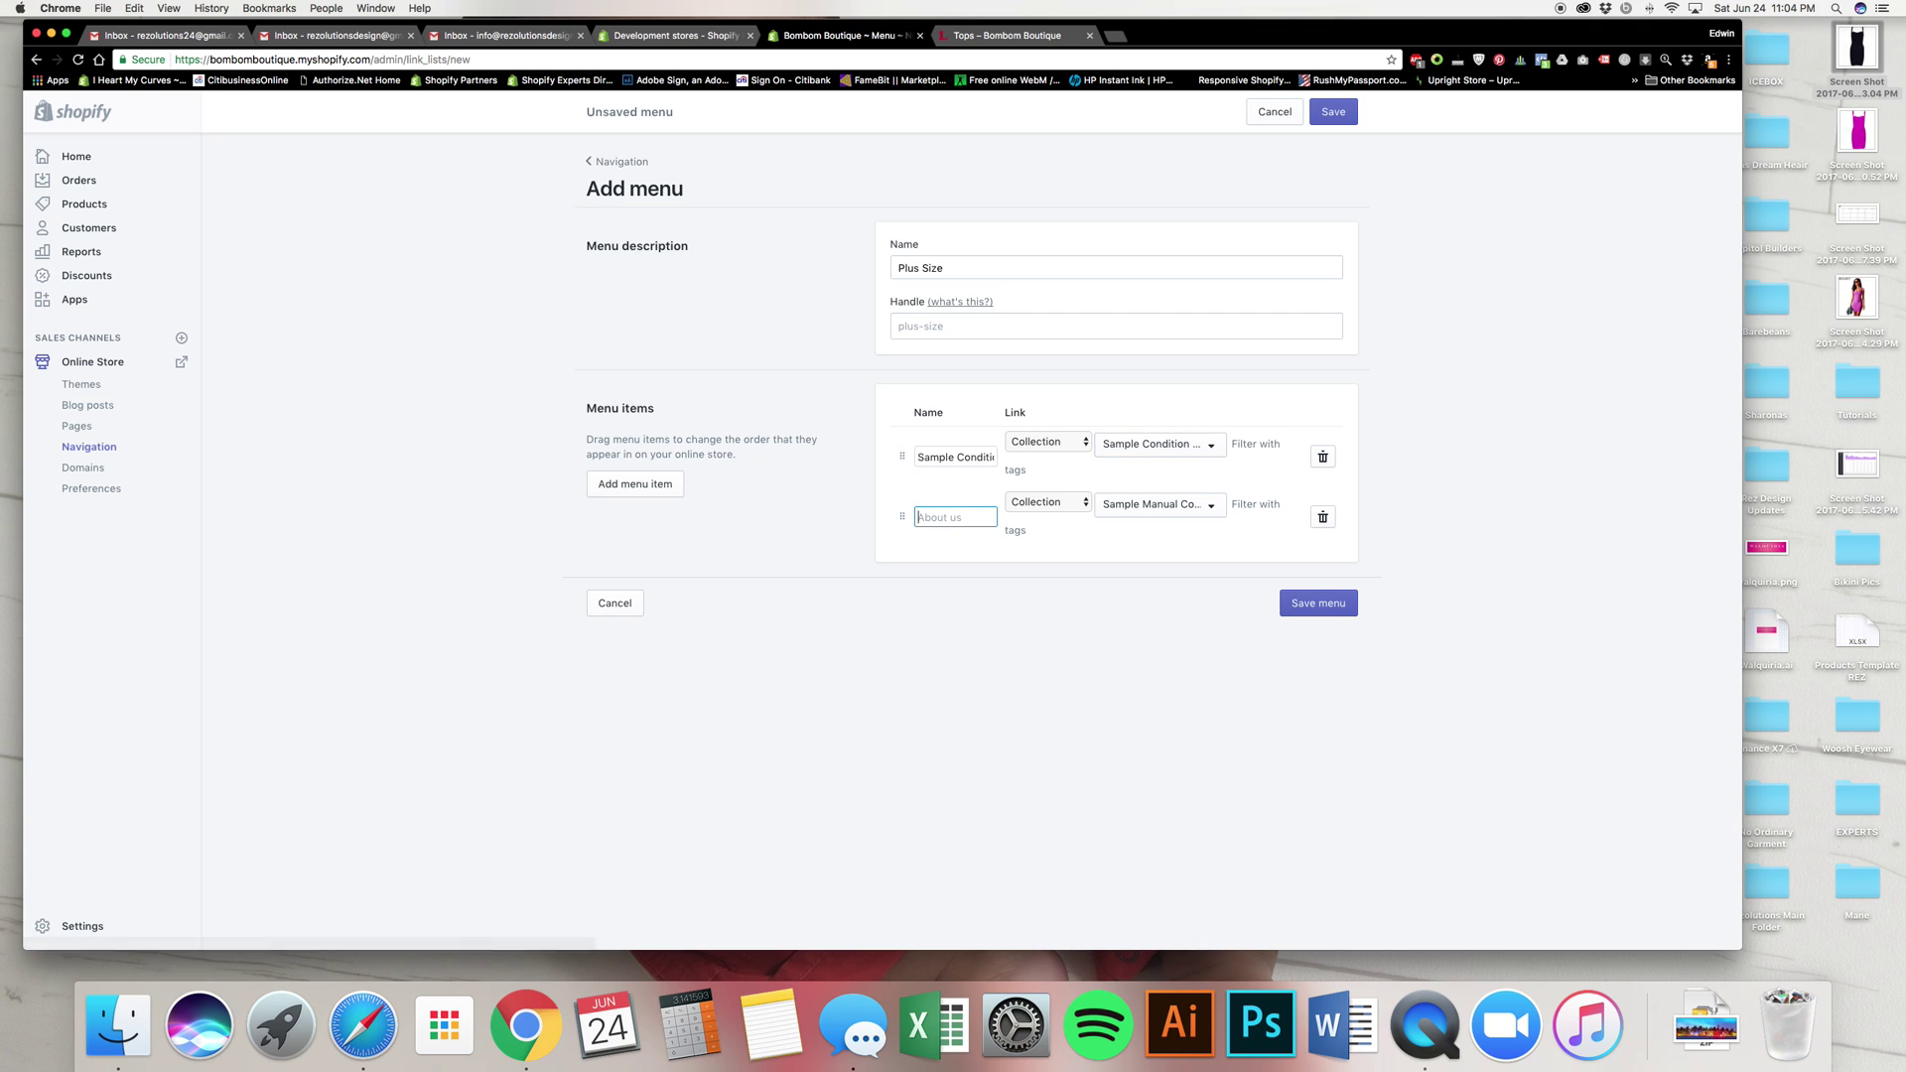
type("Sample Manual")
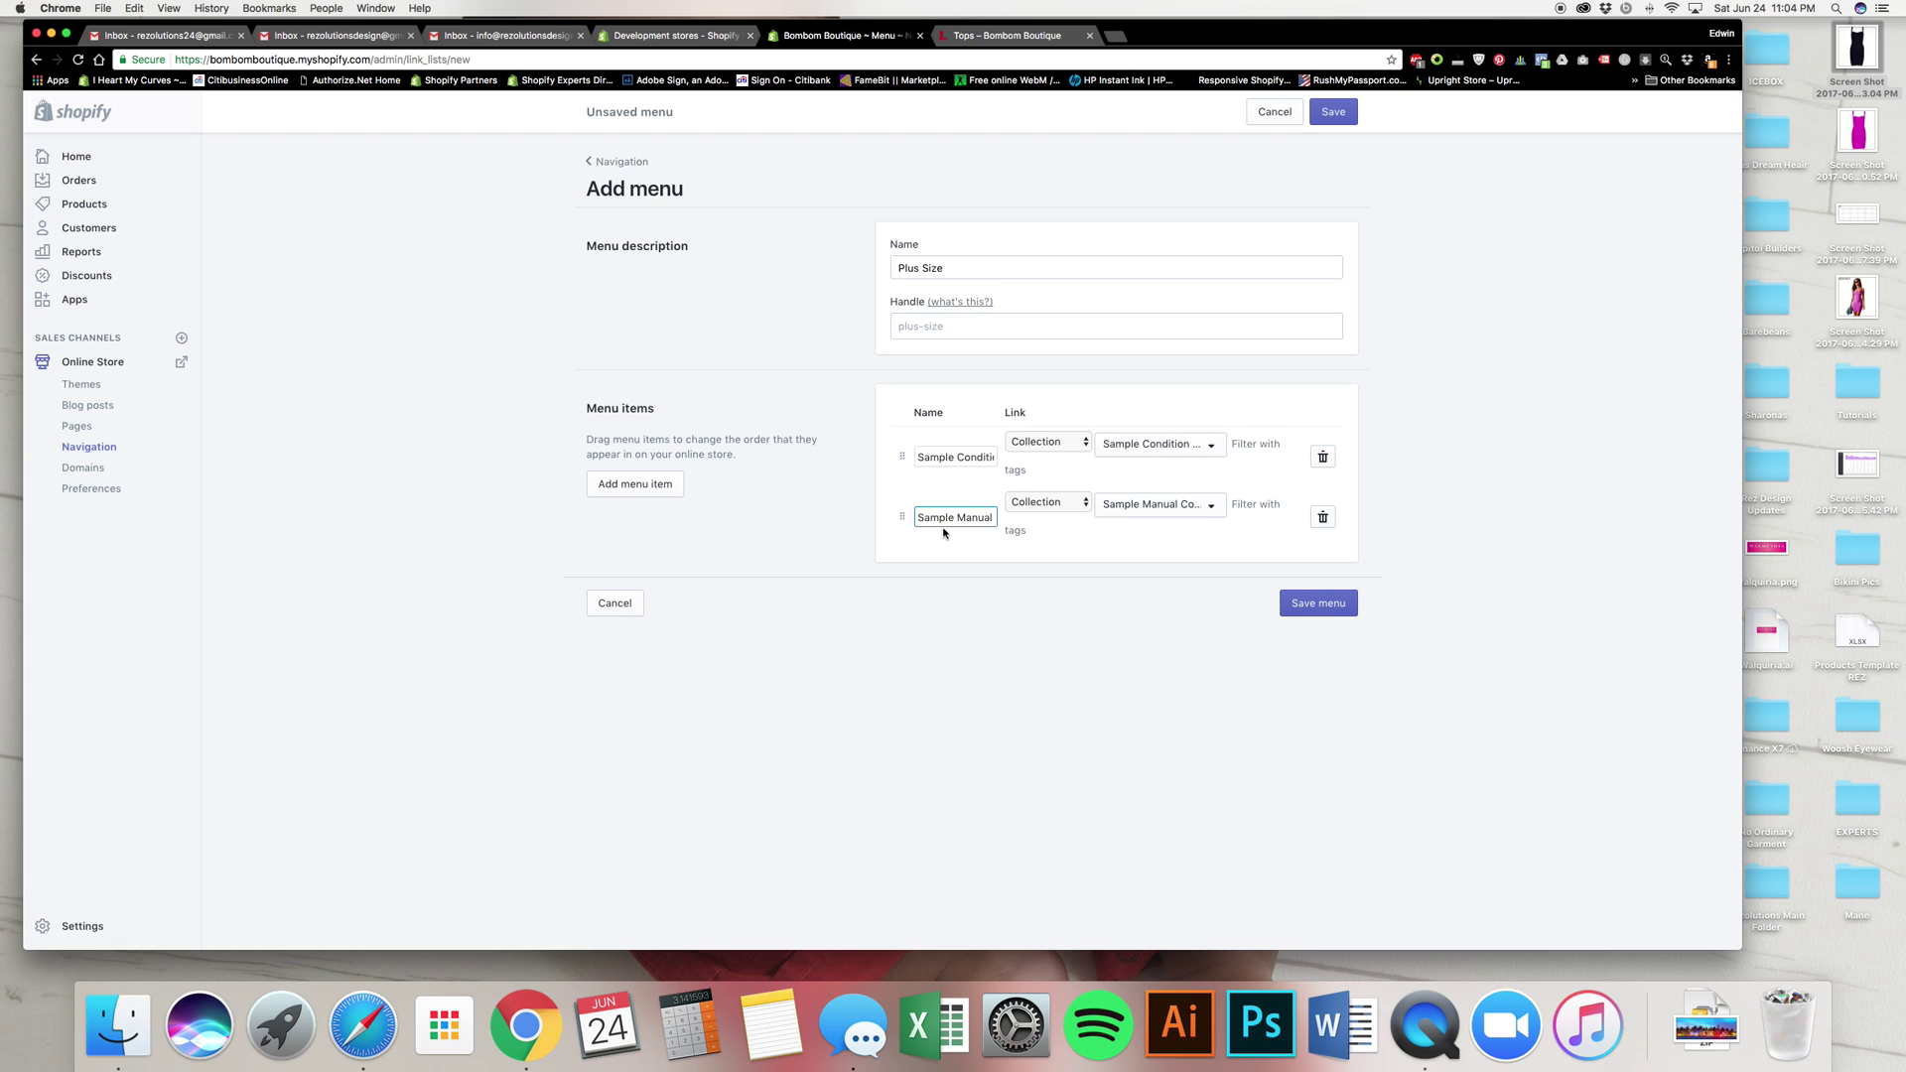
left_click(1317, 606)
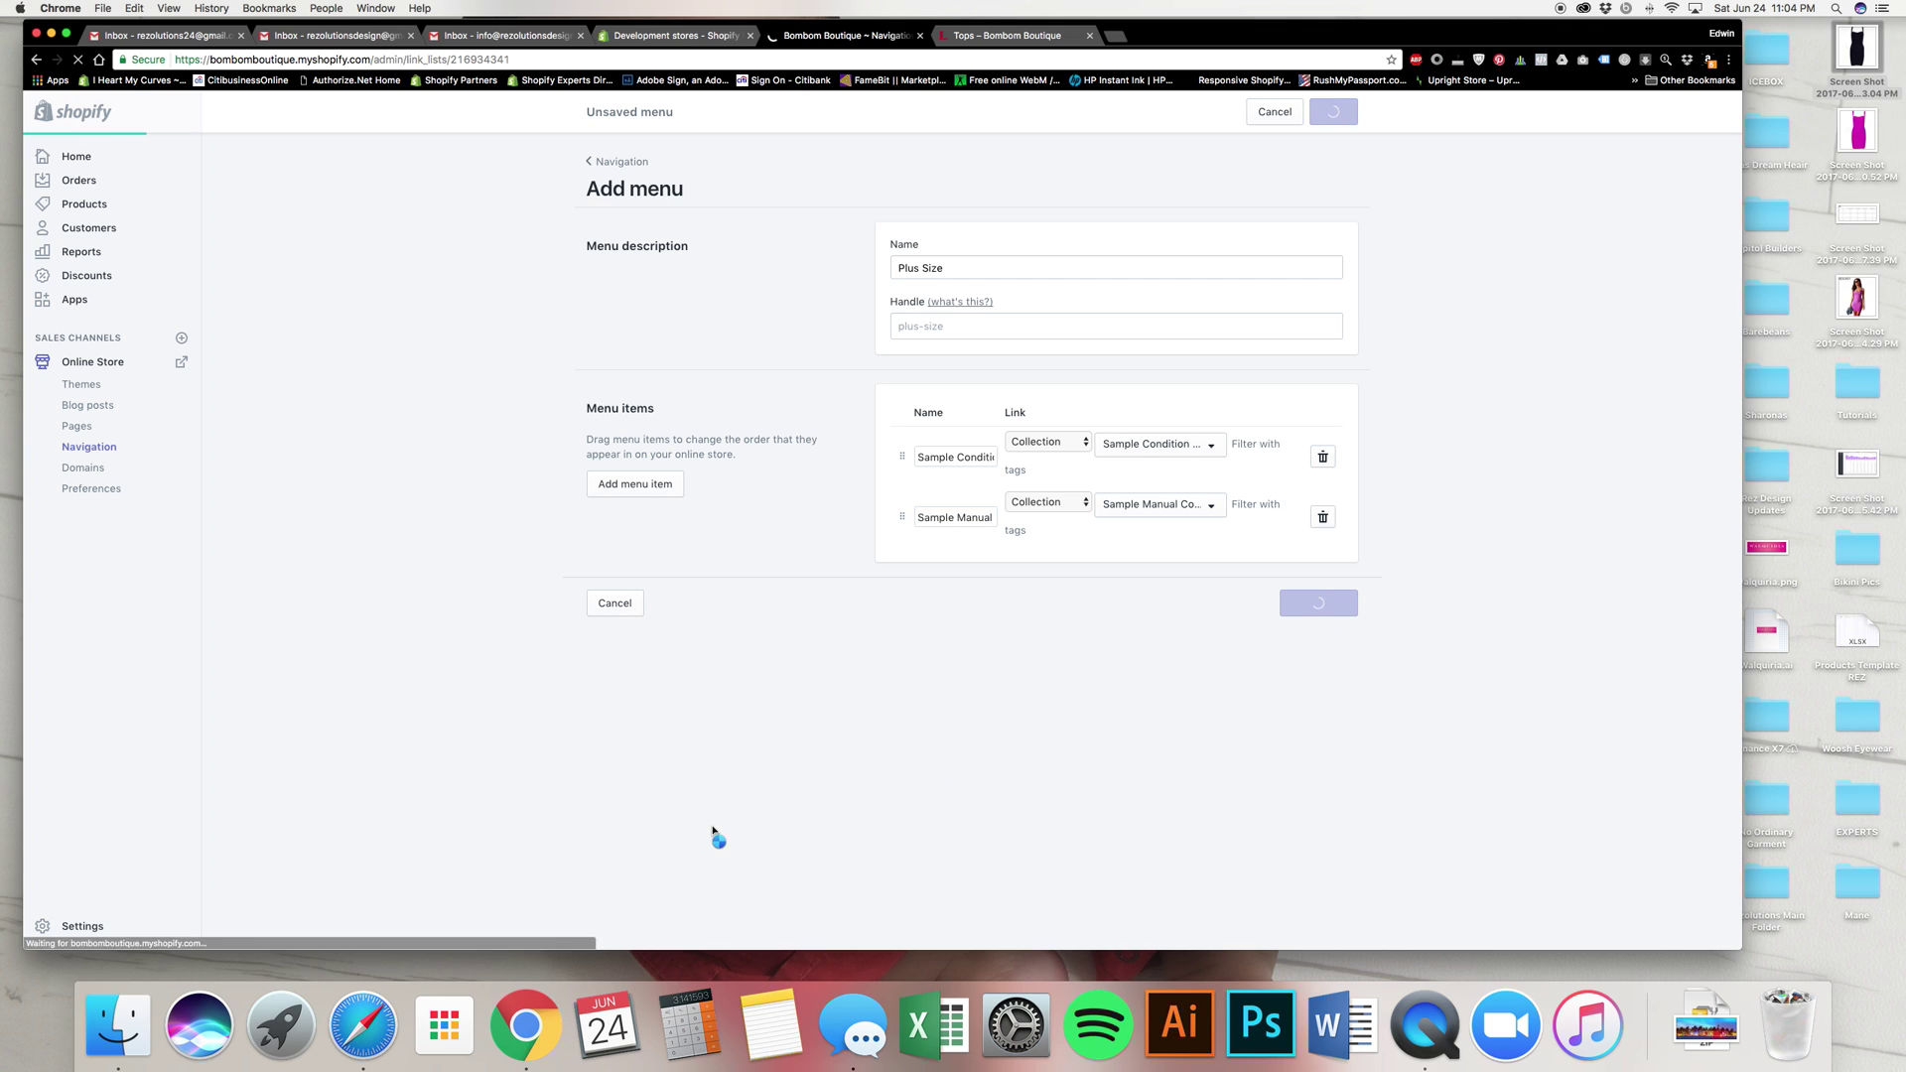
- Reload the storefront and open Sample Condition from the PLUS SIZE drop-down
left_click(970, 43)
left_click(76, 60)
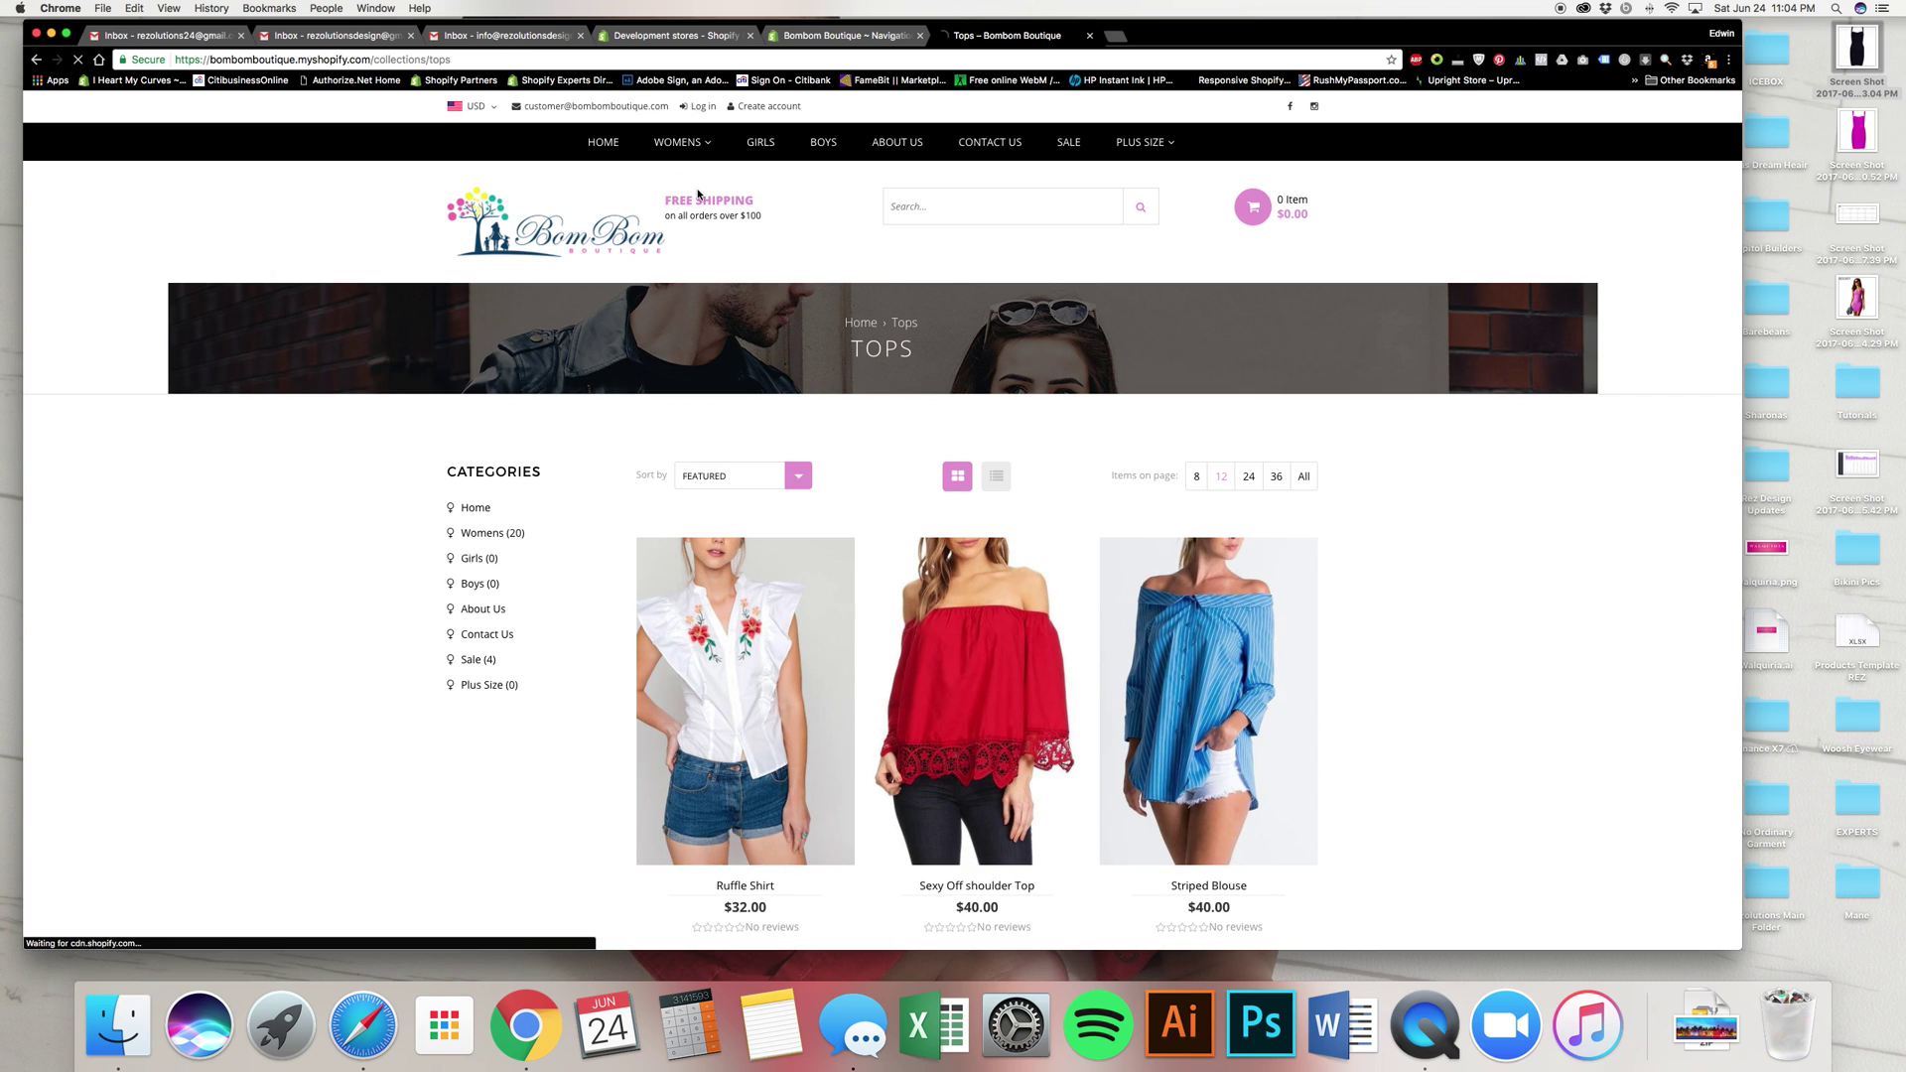
mouse_move(1161, 146)
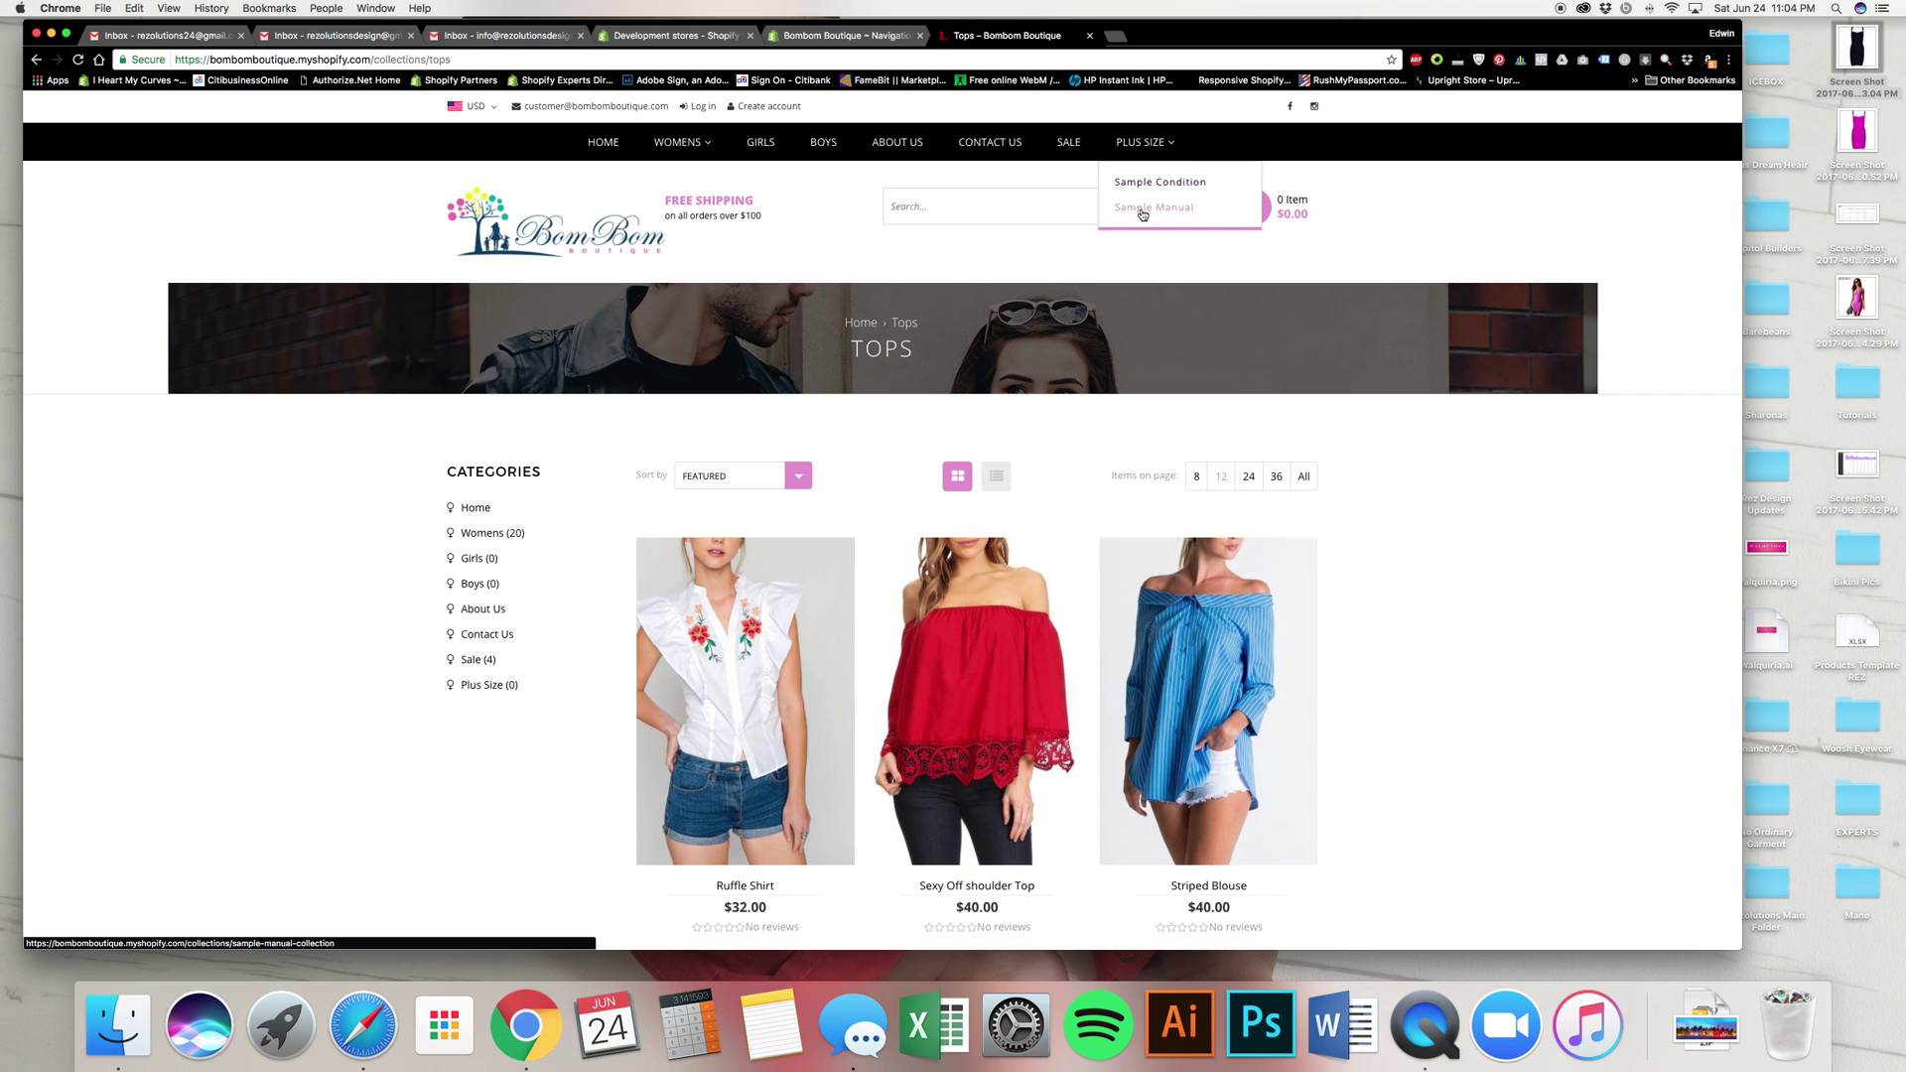
left_click(1150, 192)
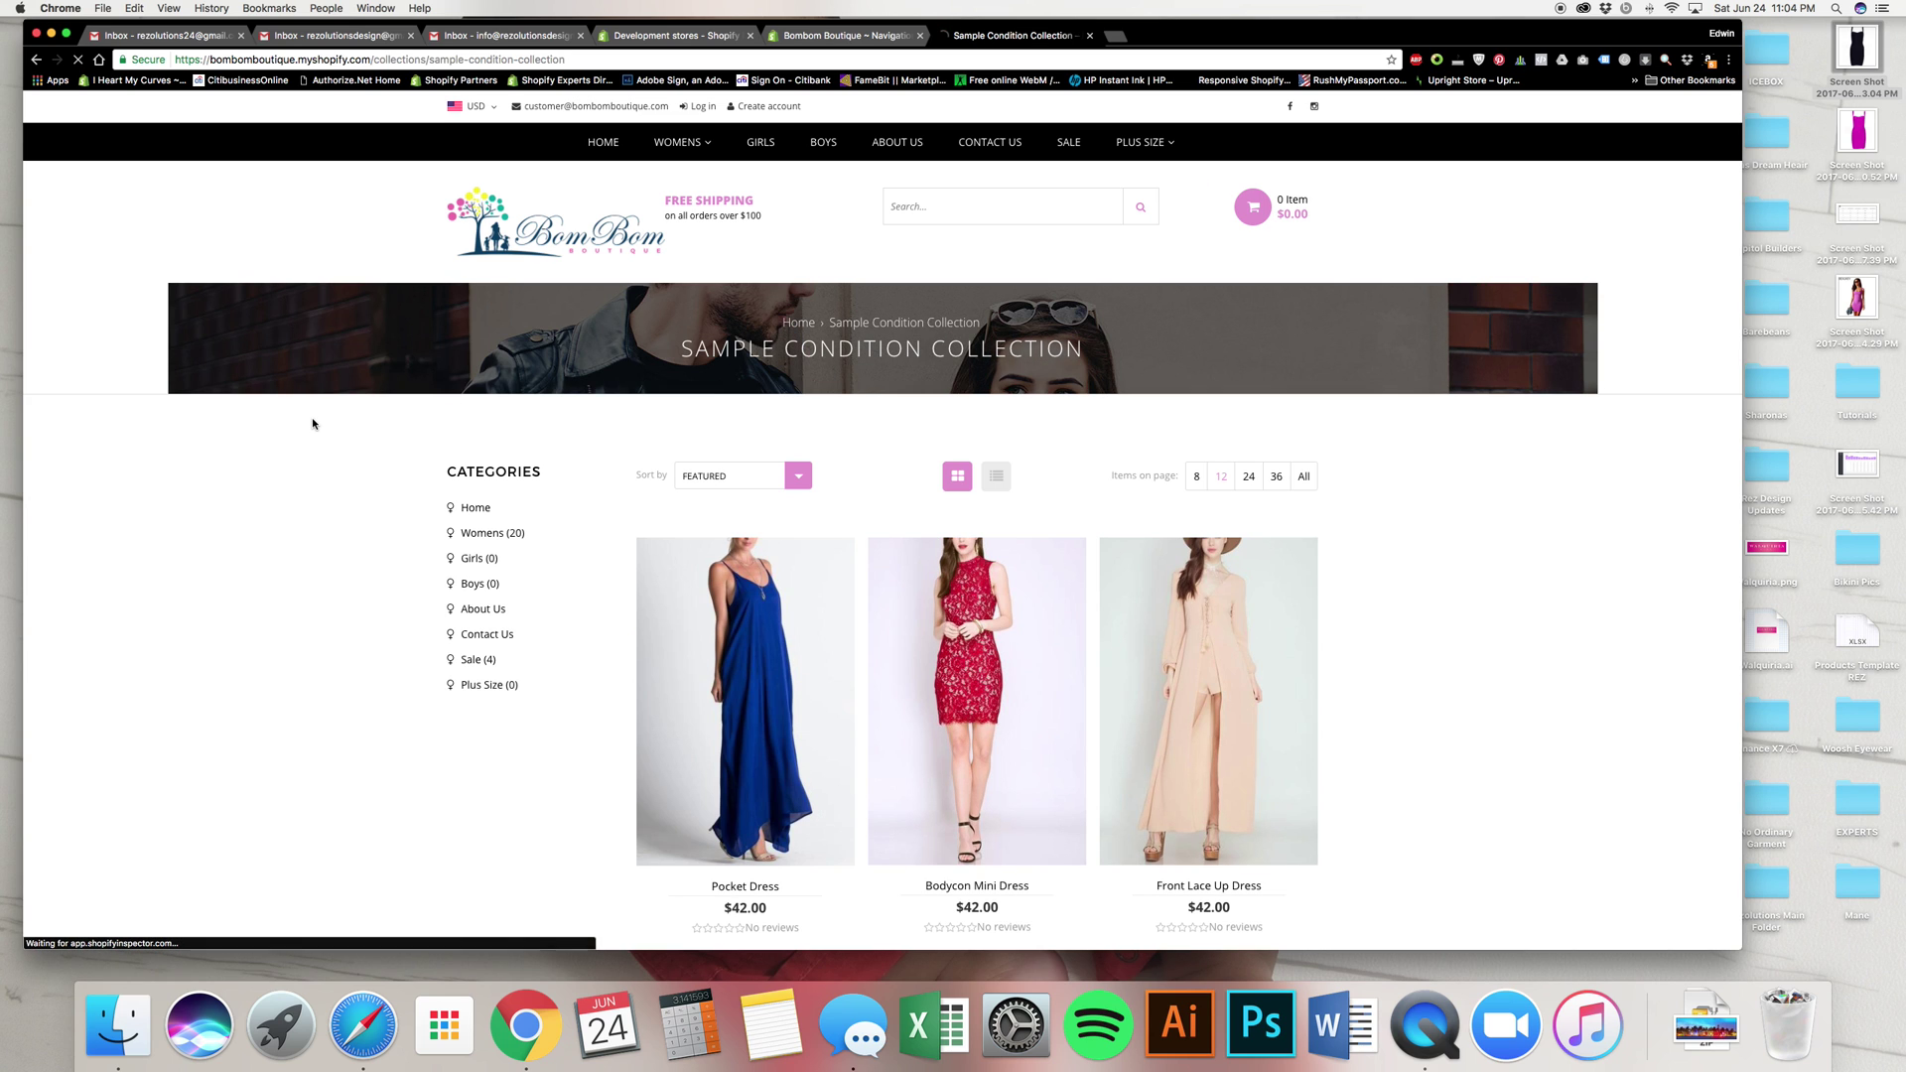
scroll(311, 422, "down", 10)
key("super+r")
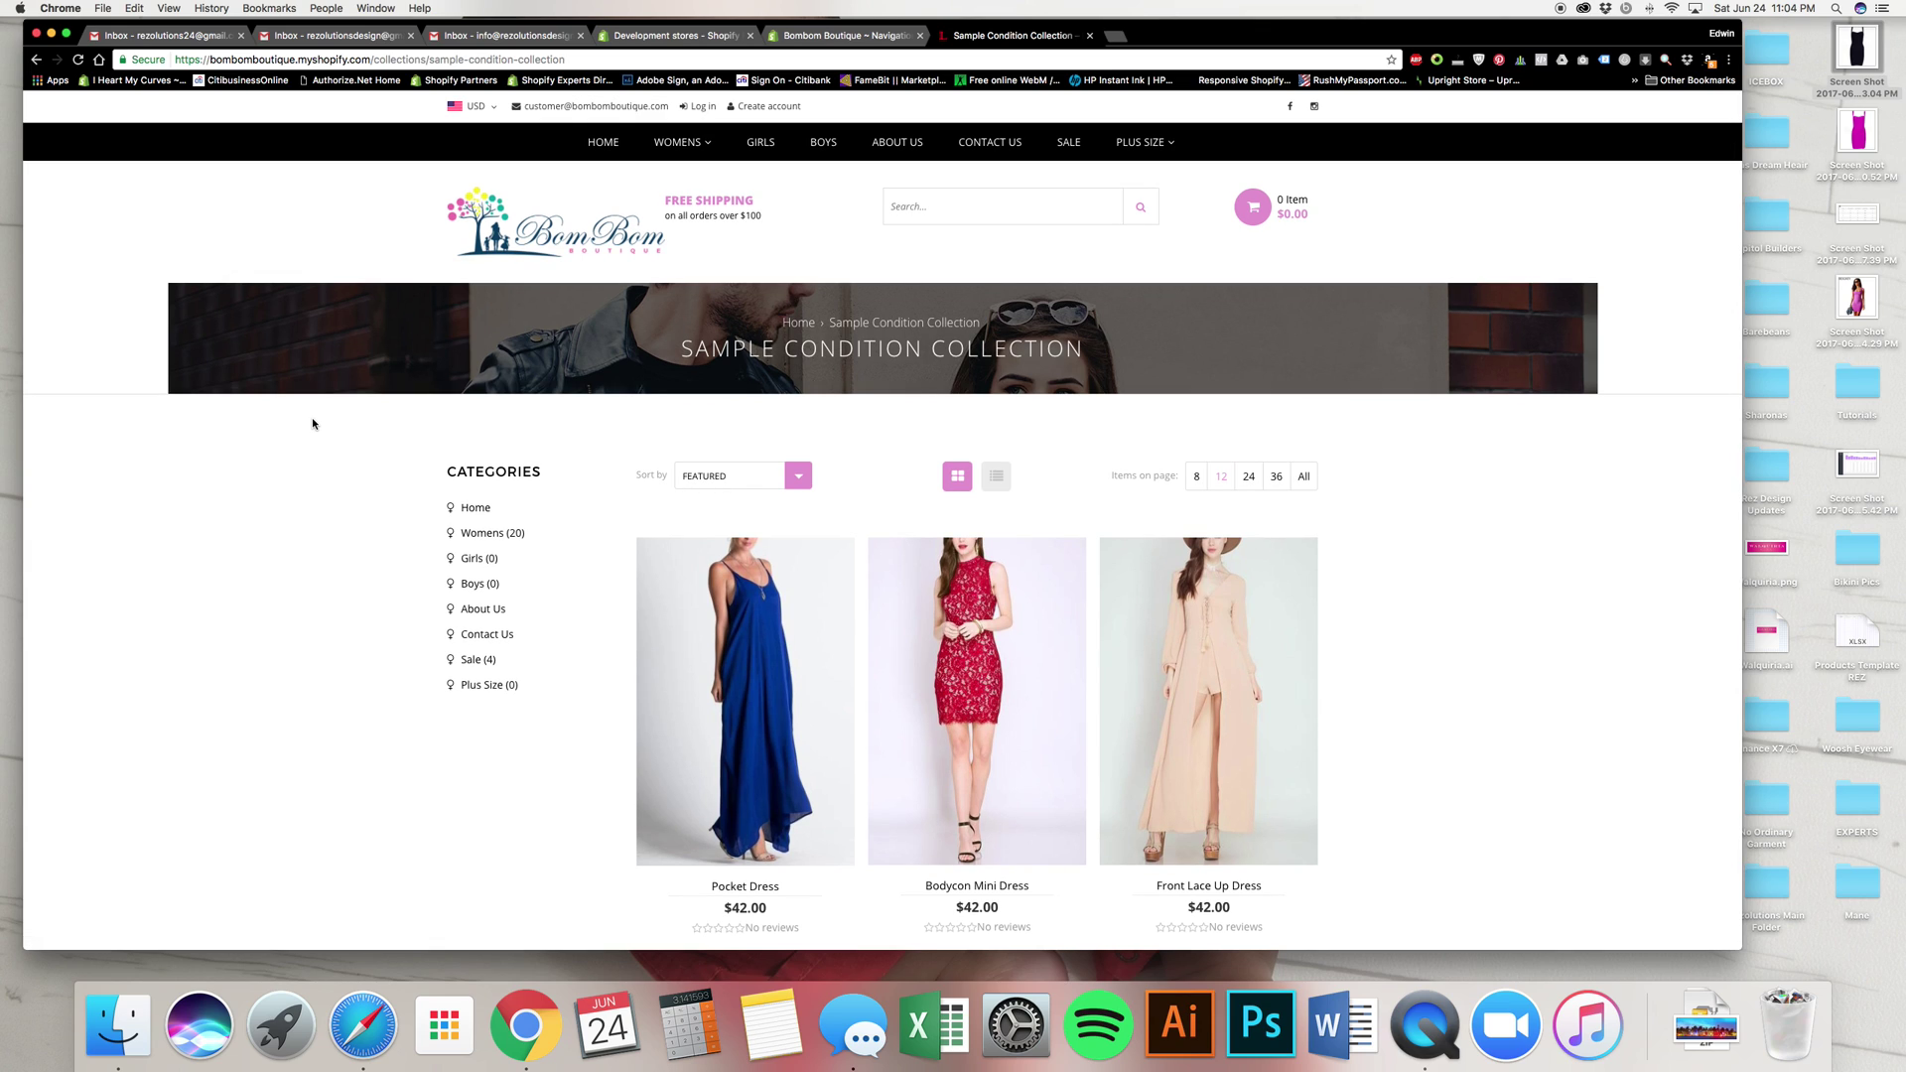
- Visit the Plus Size, Sample Condition, then Sample Manual collection pages from the drop-down
mouse_move(1141, 142)
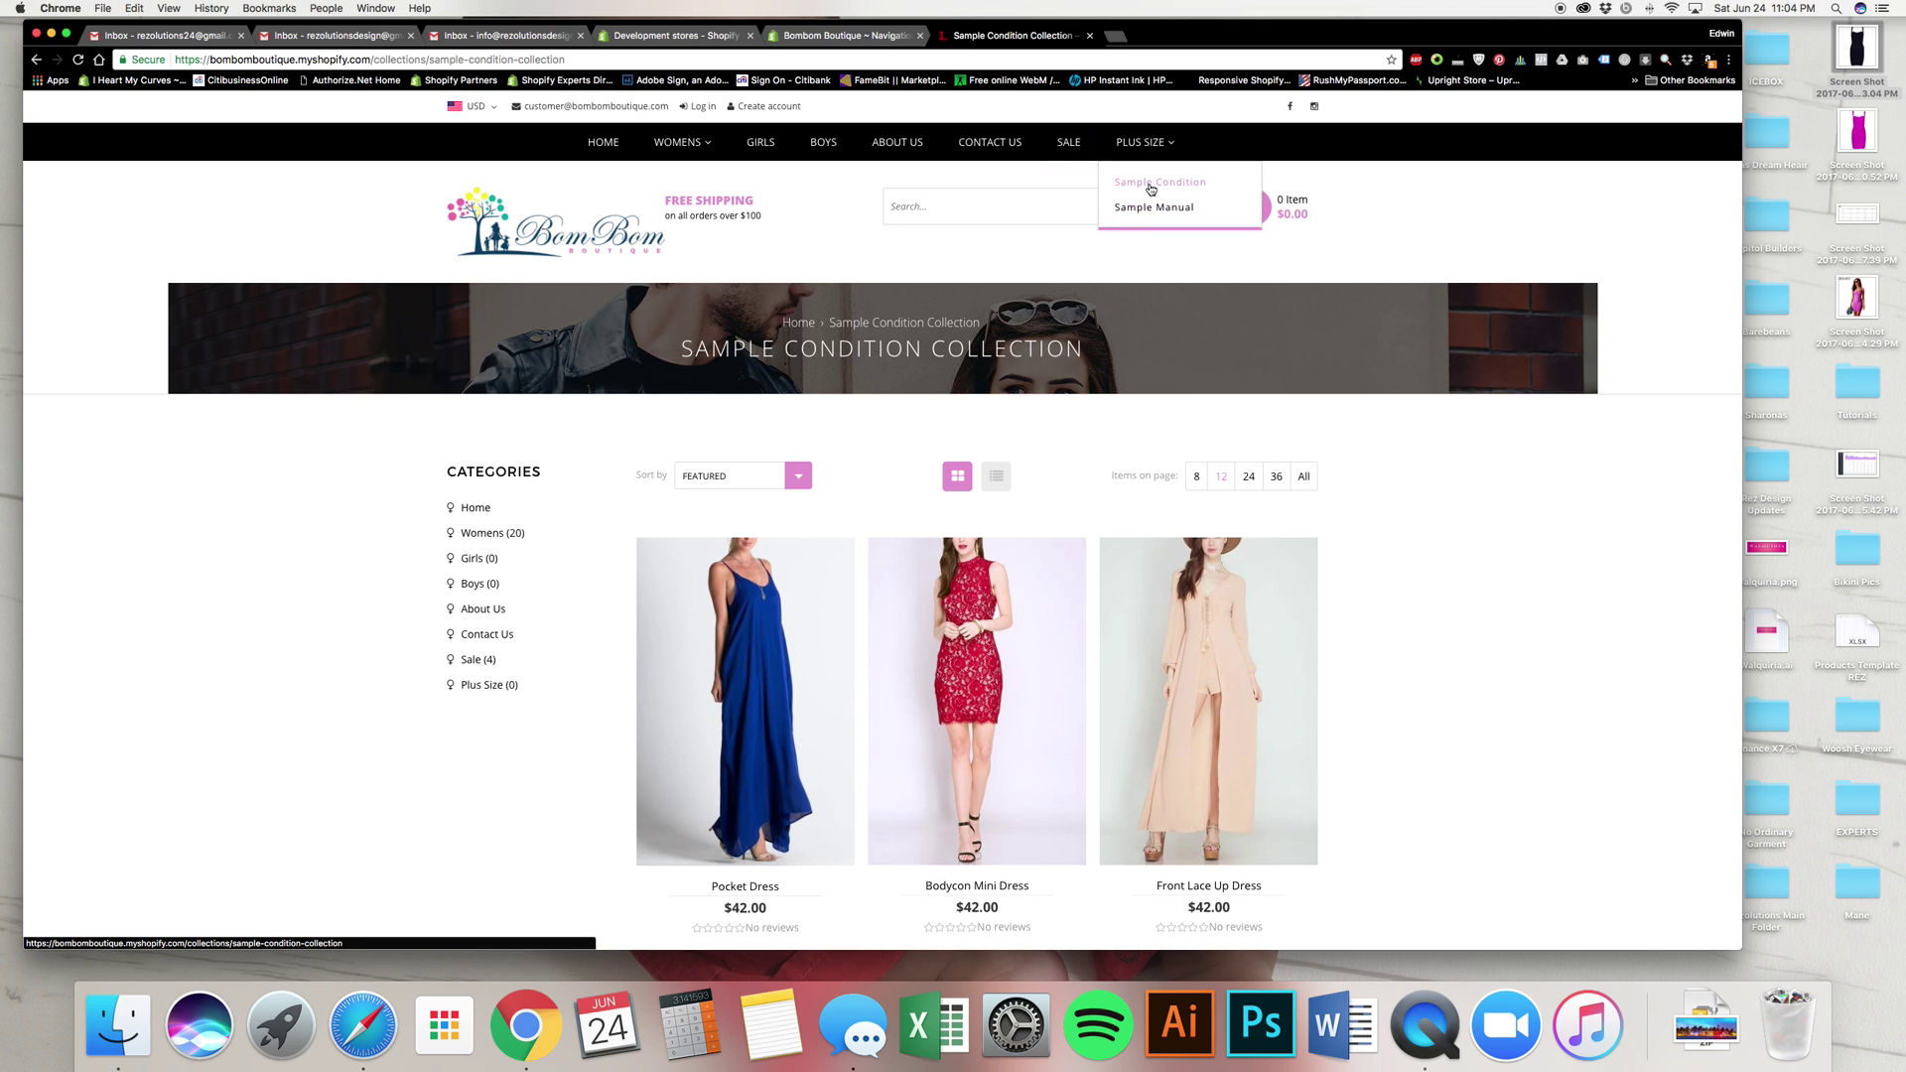
left_click(1142, 142)
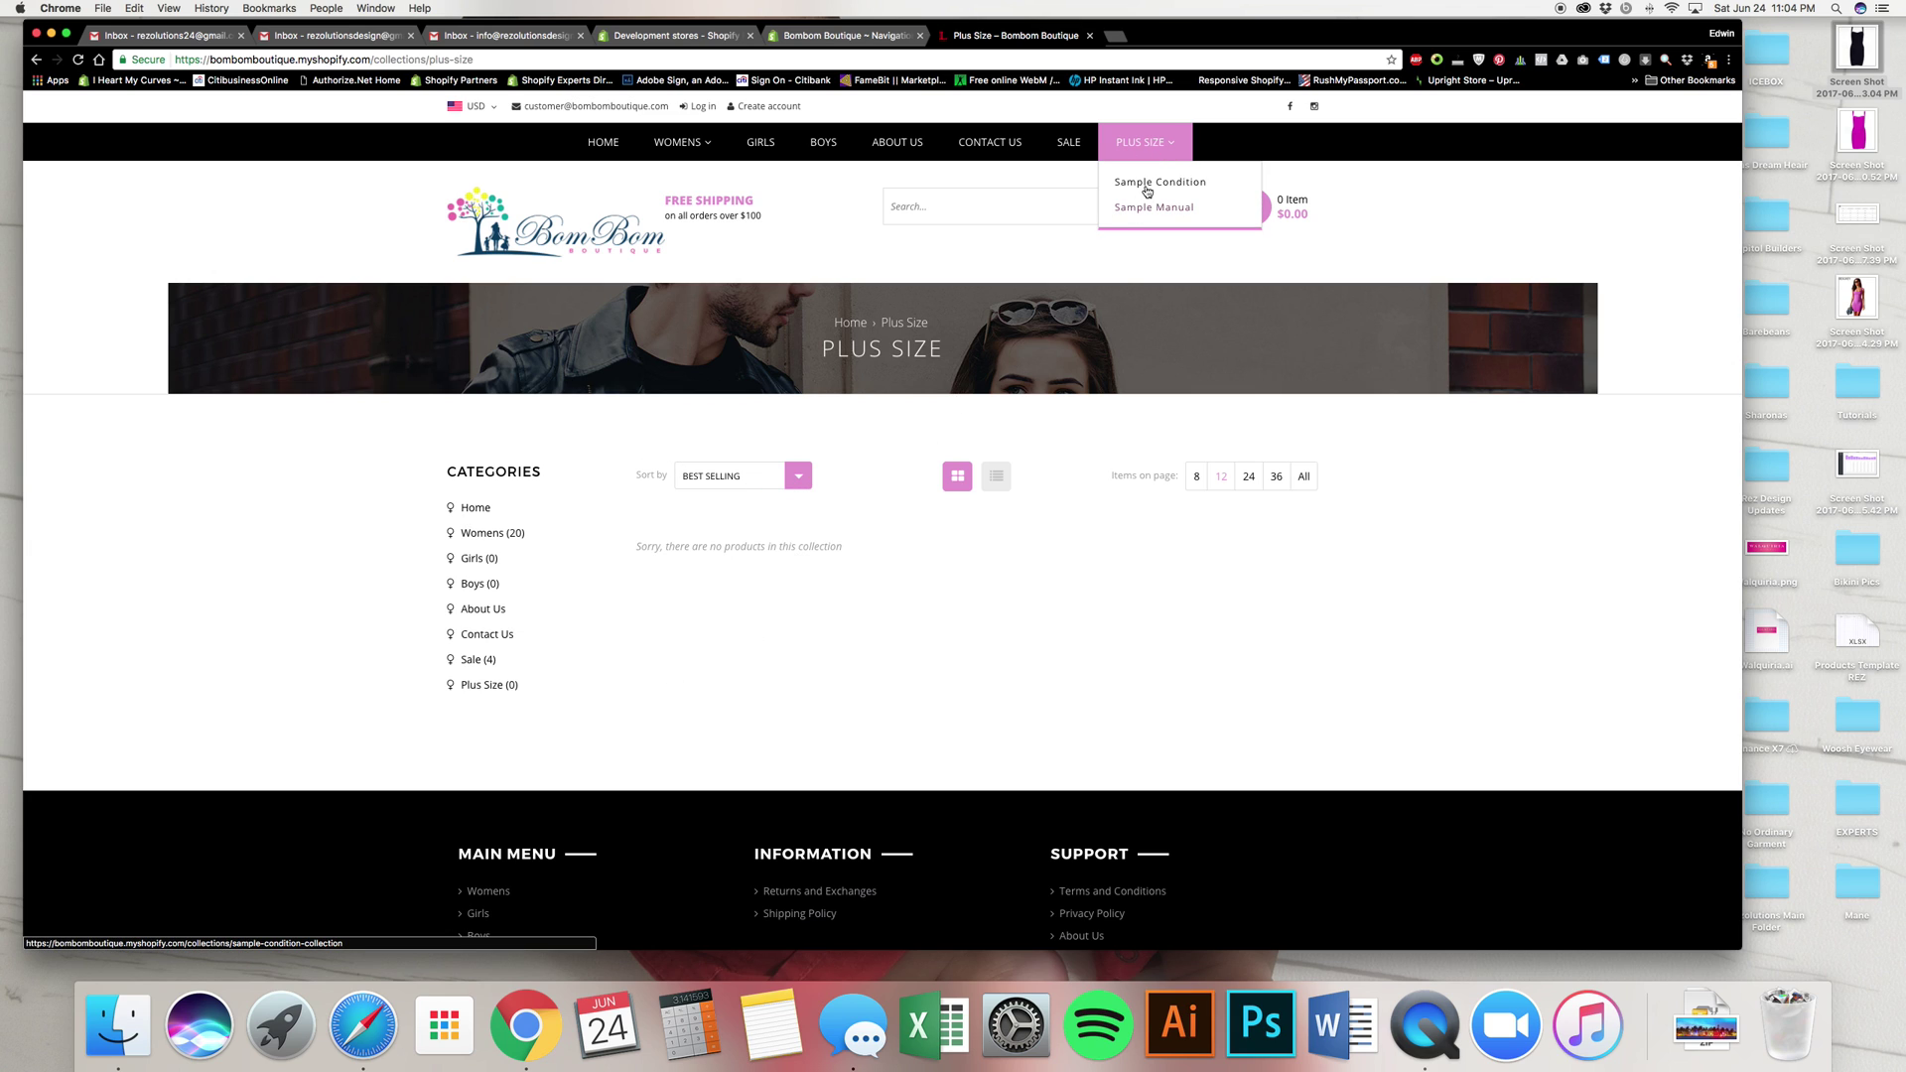
left_click(1151, 183)
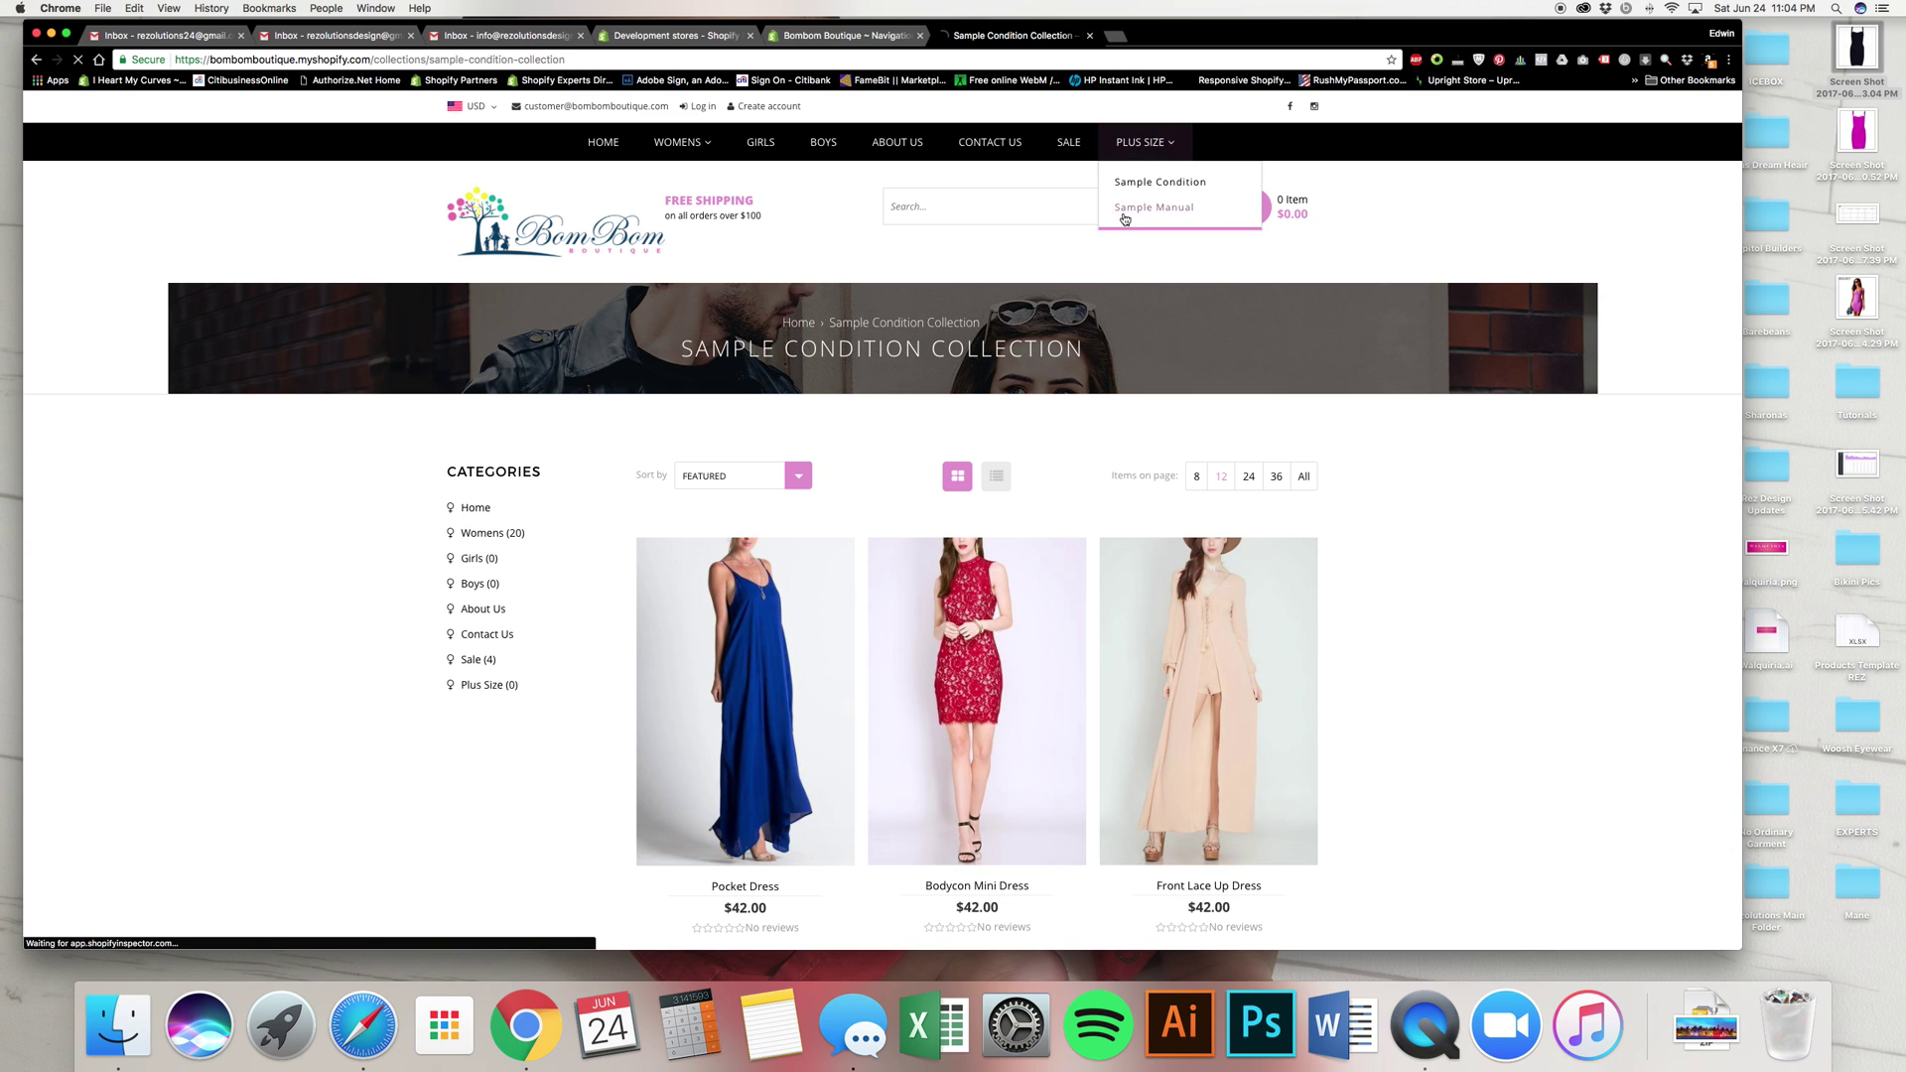
left_click(1141, 207)
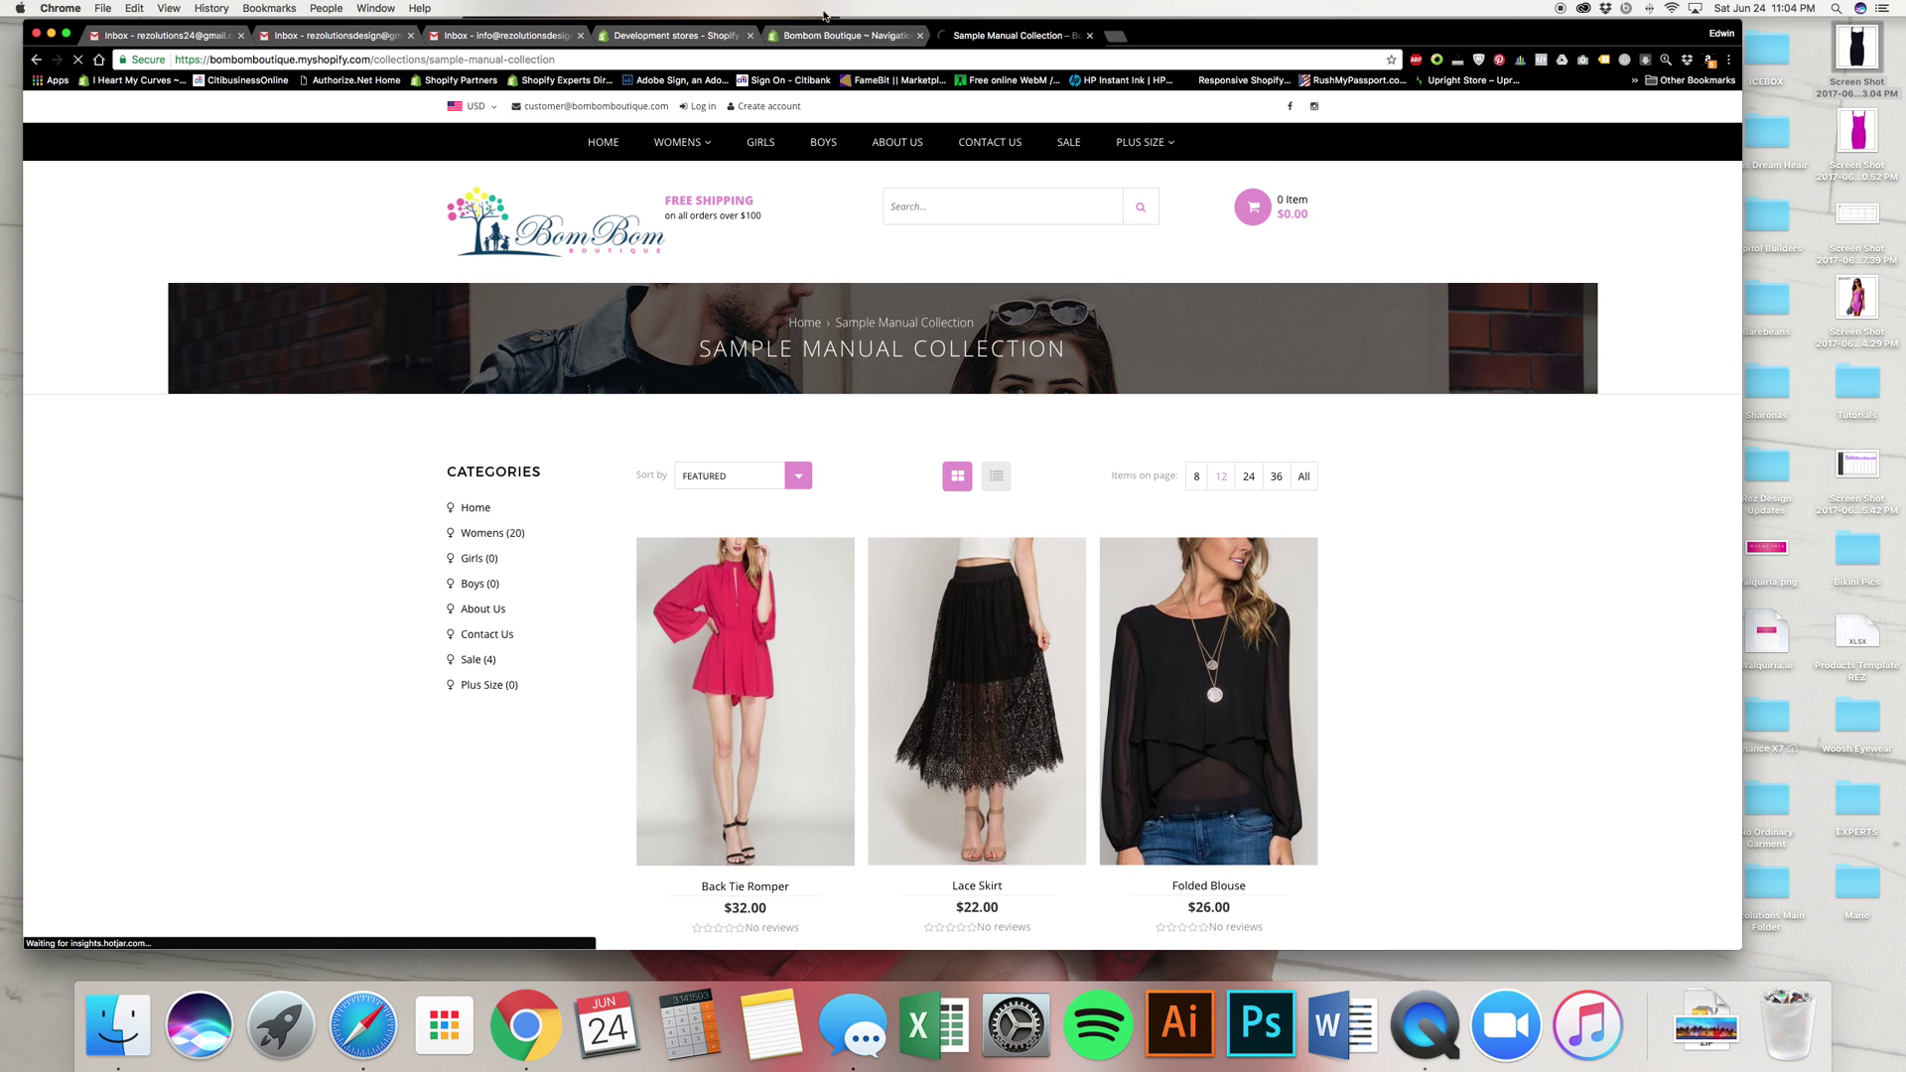
- Delete the Plus Size menu in the admin and confirm the deletion
left_click(844, 34)
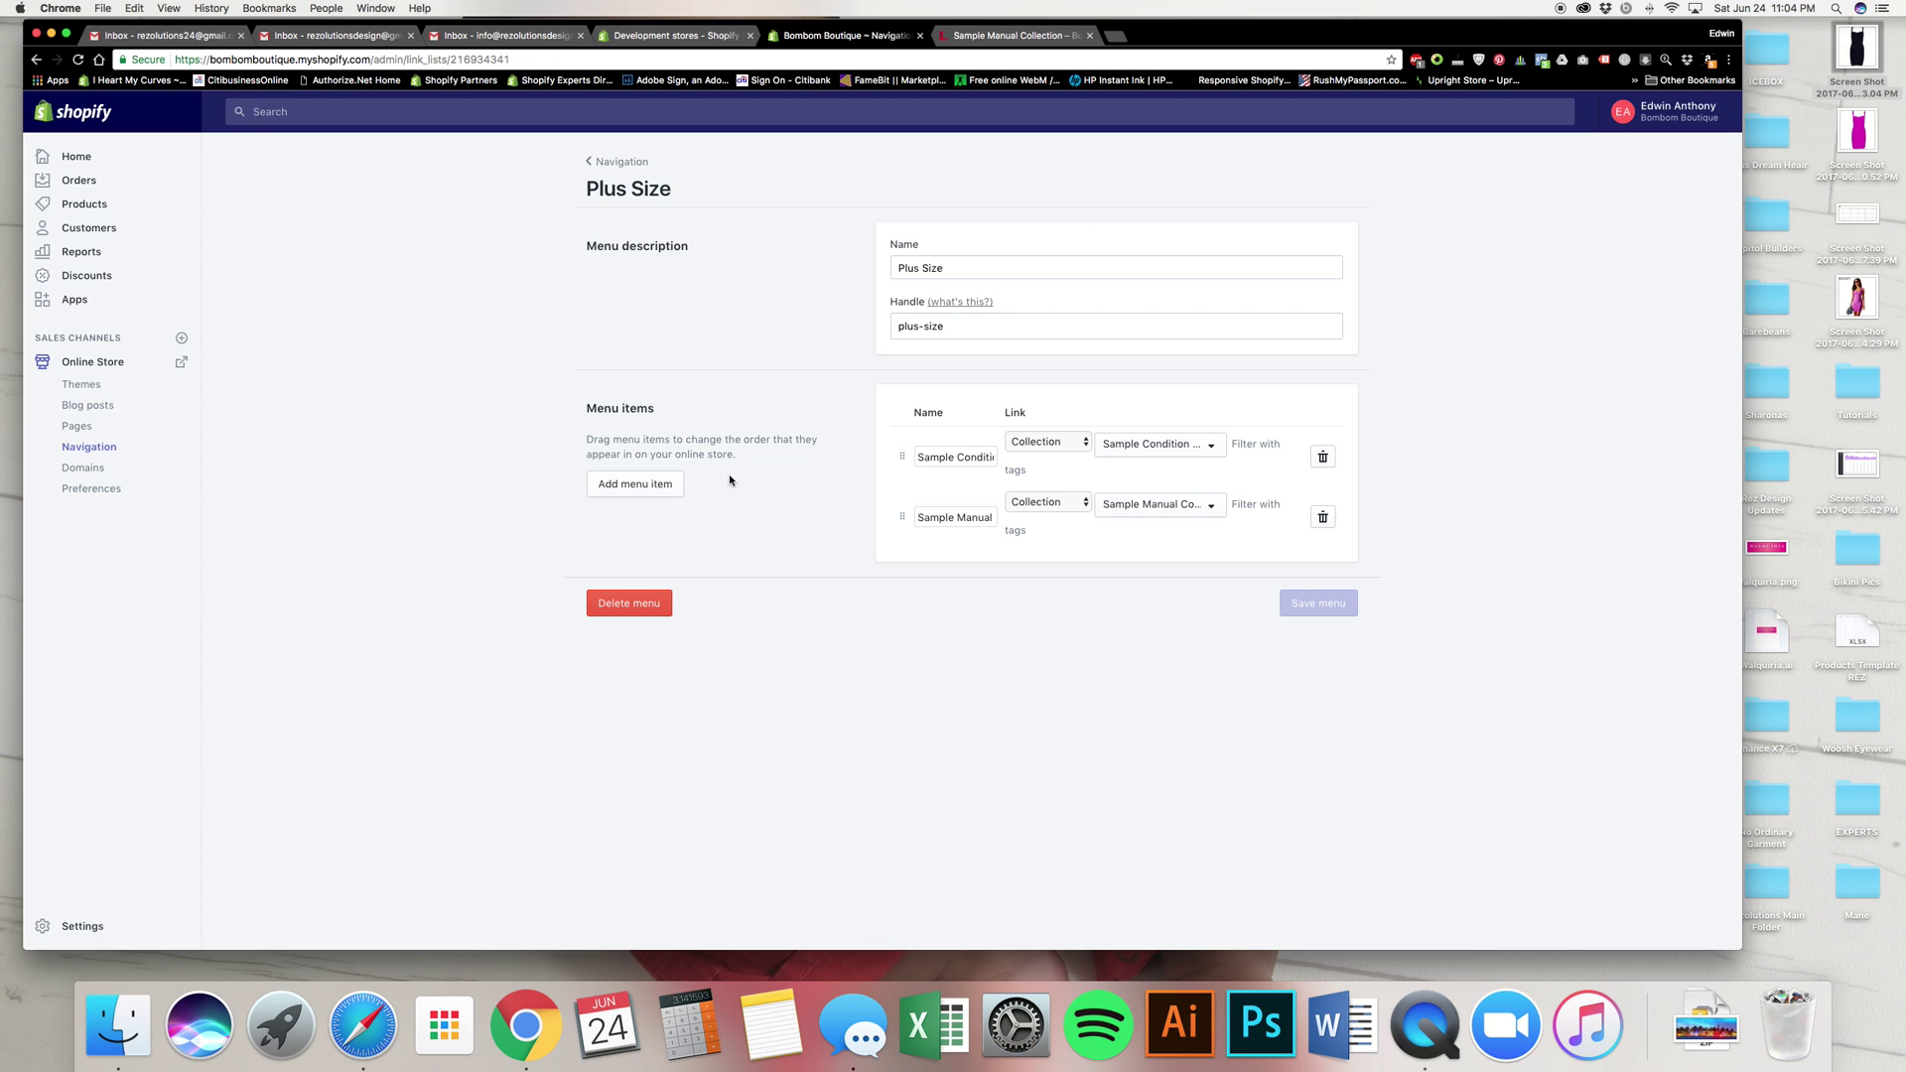
left_click(633, 605)
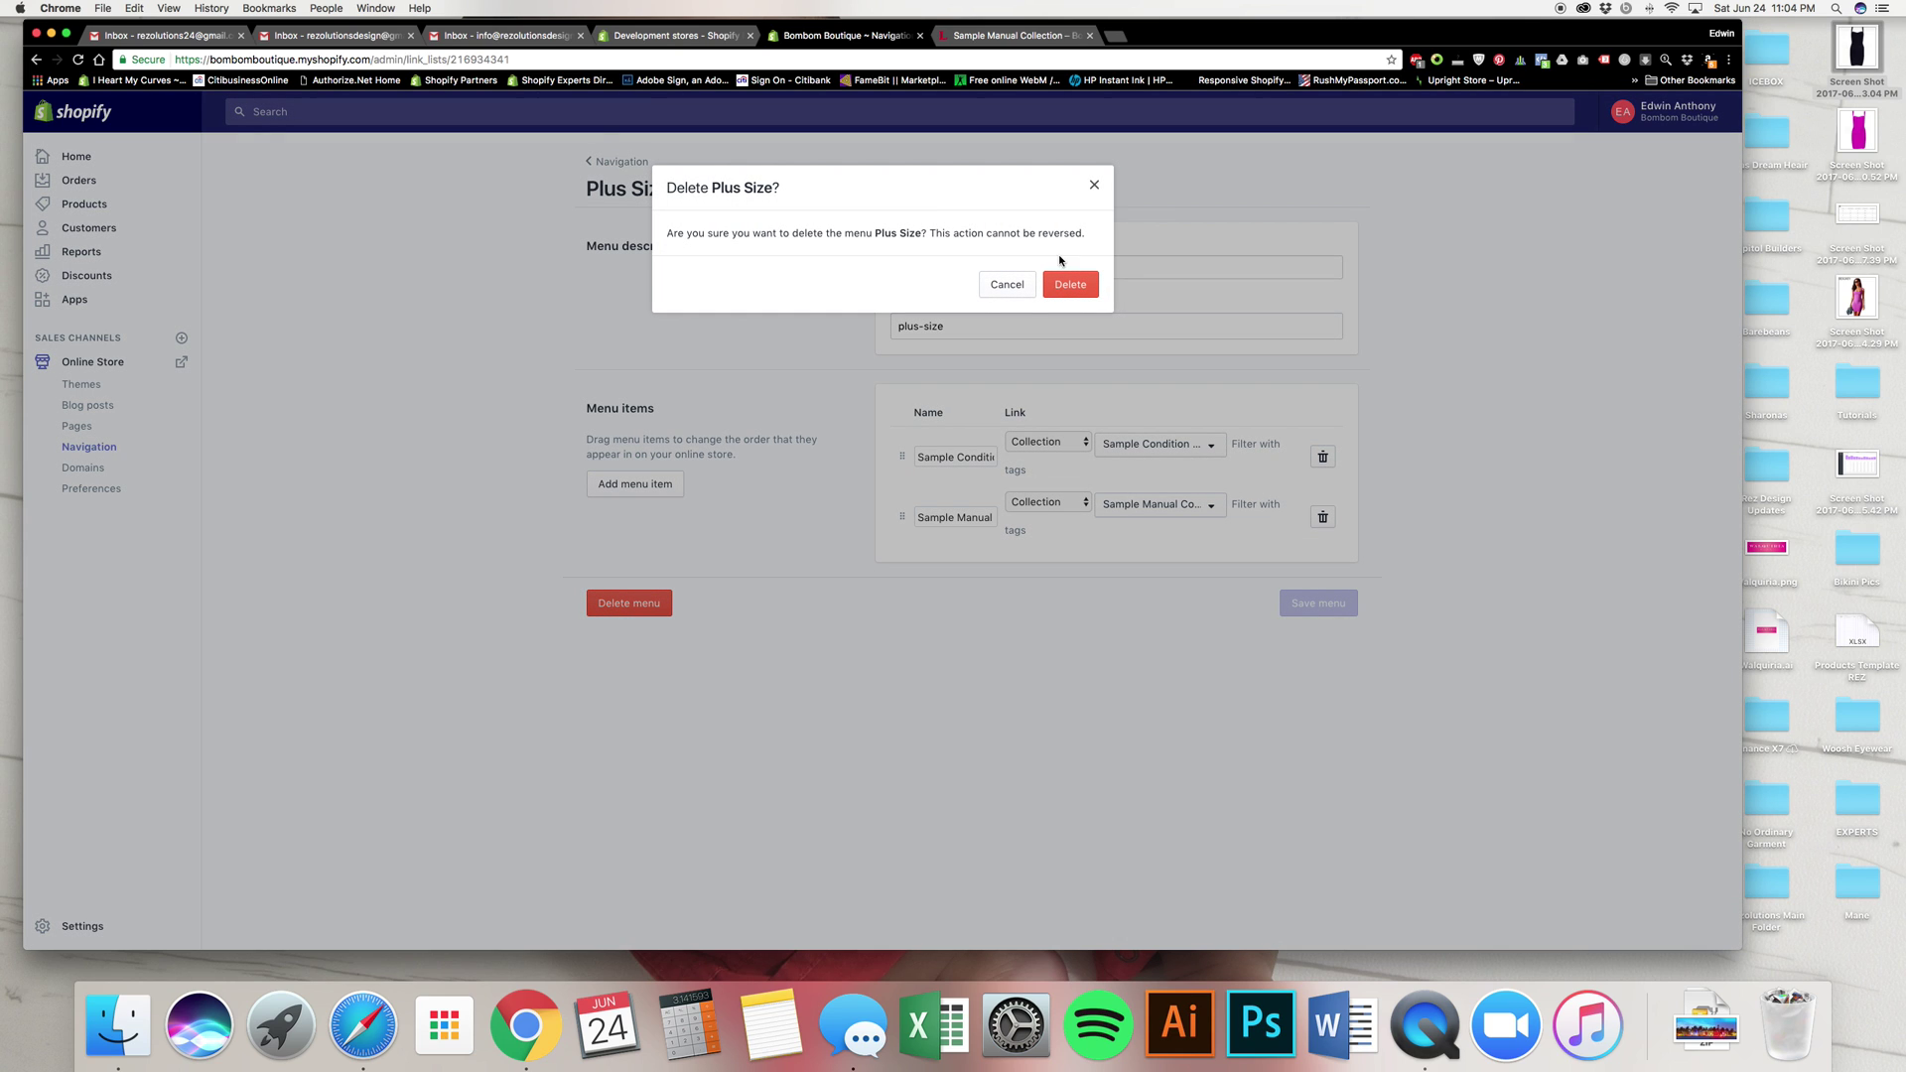
left_click(1066, 283)
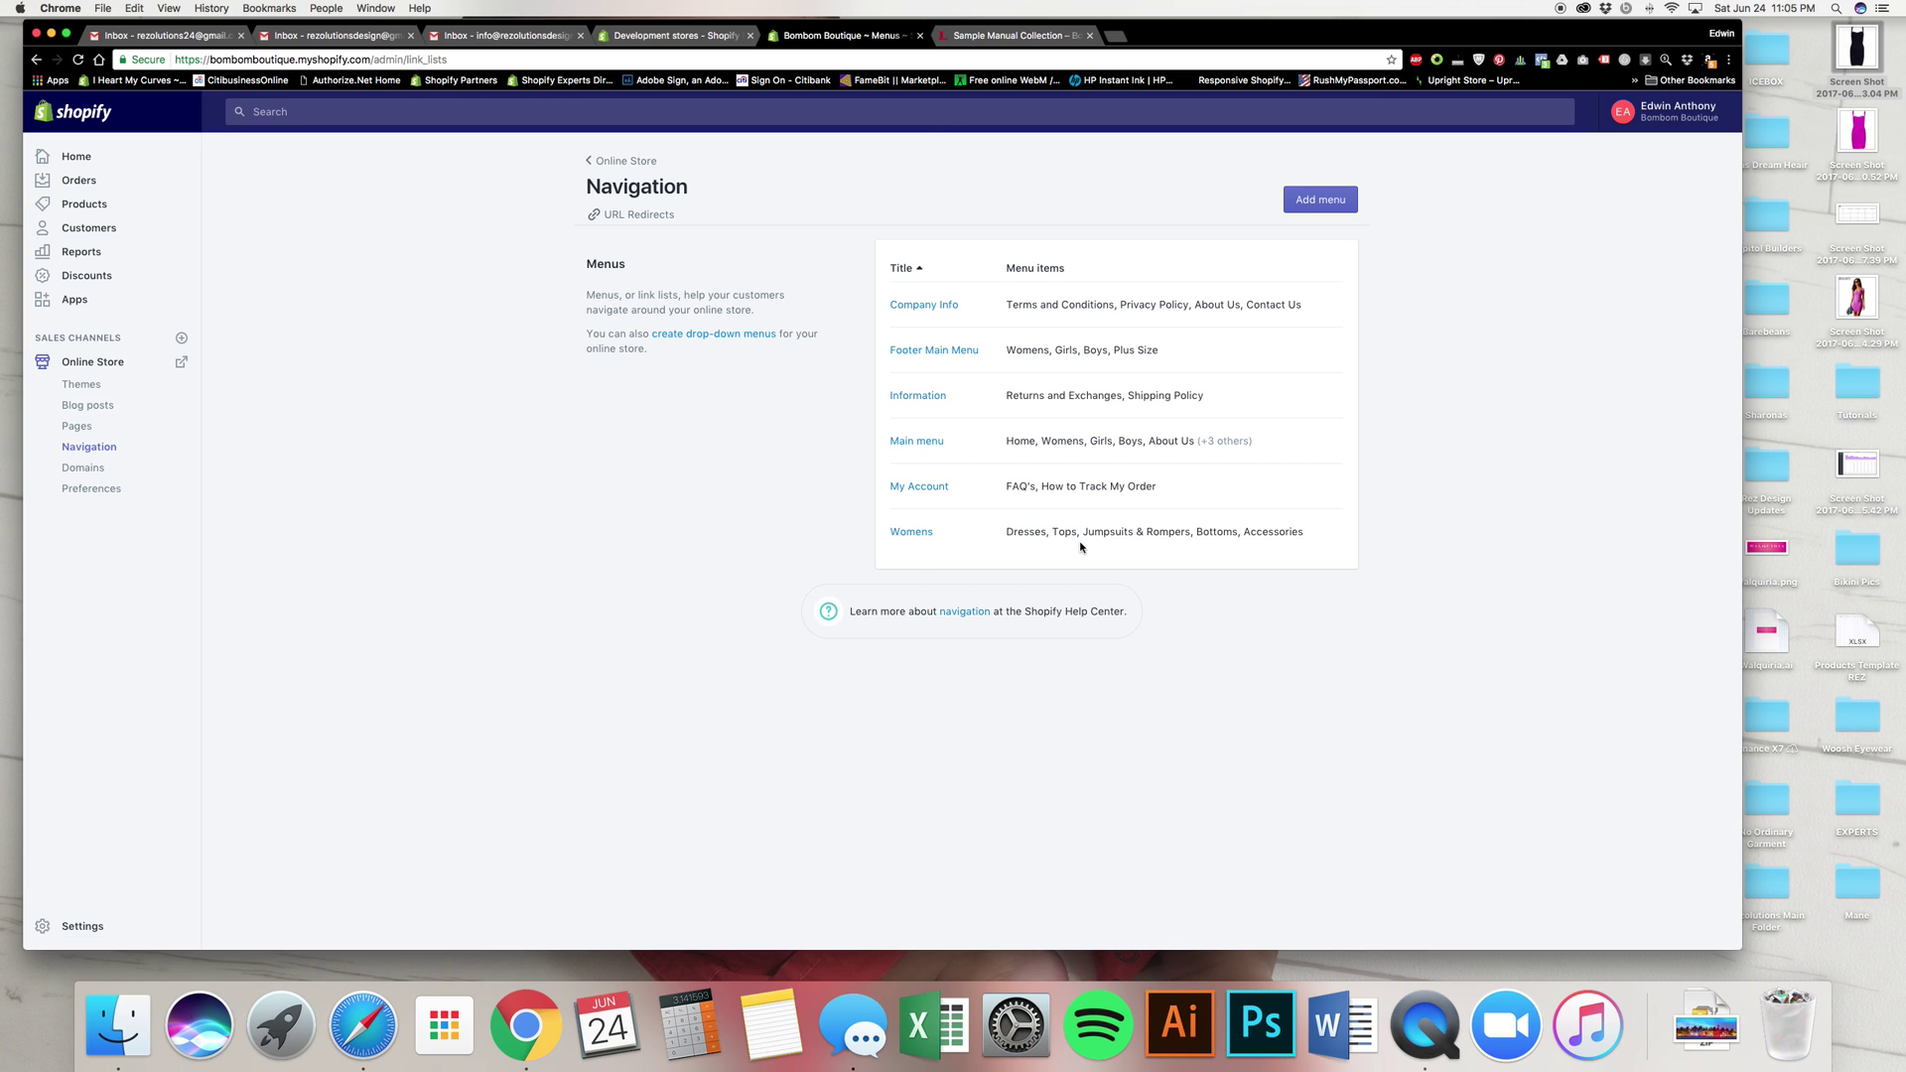
- Check the storefront's Womens submenu, then return to the admin Navigation page
left_click(1013, 35)
mouse_move(683, 145)
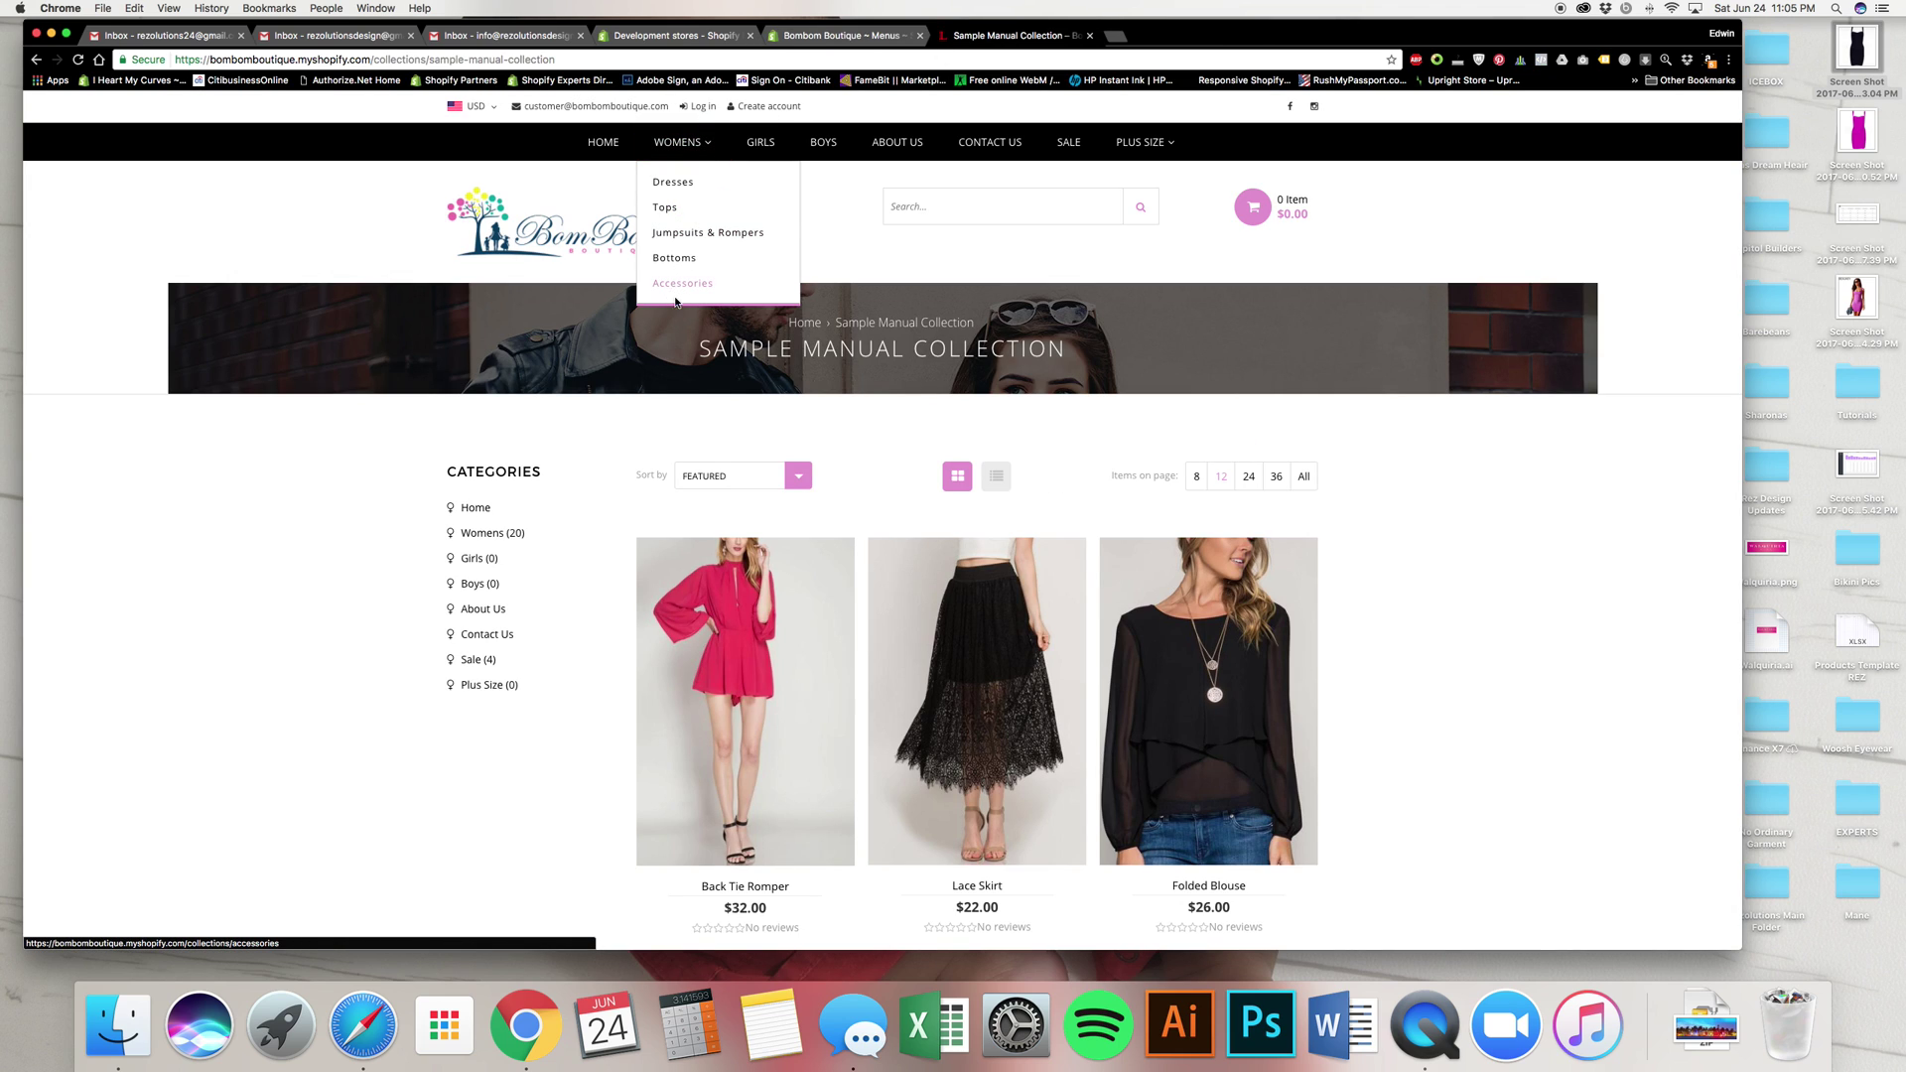
left_click(842, 35)
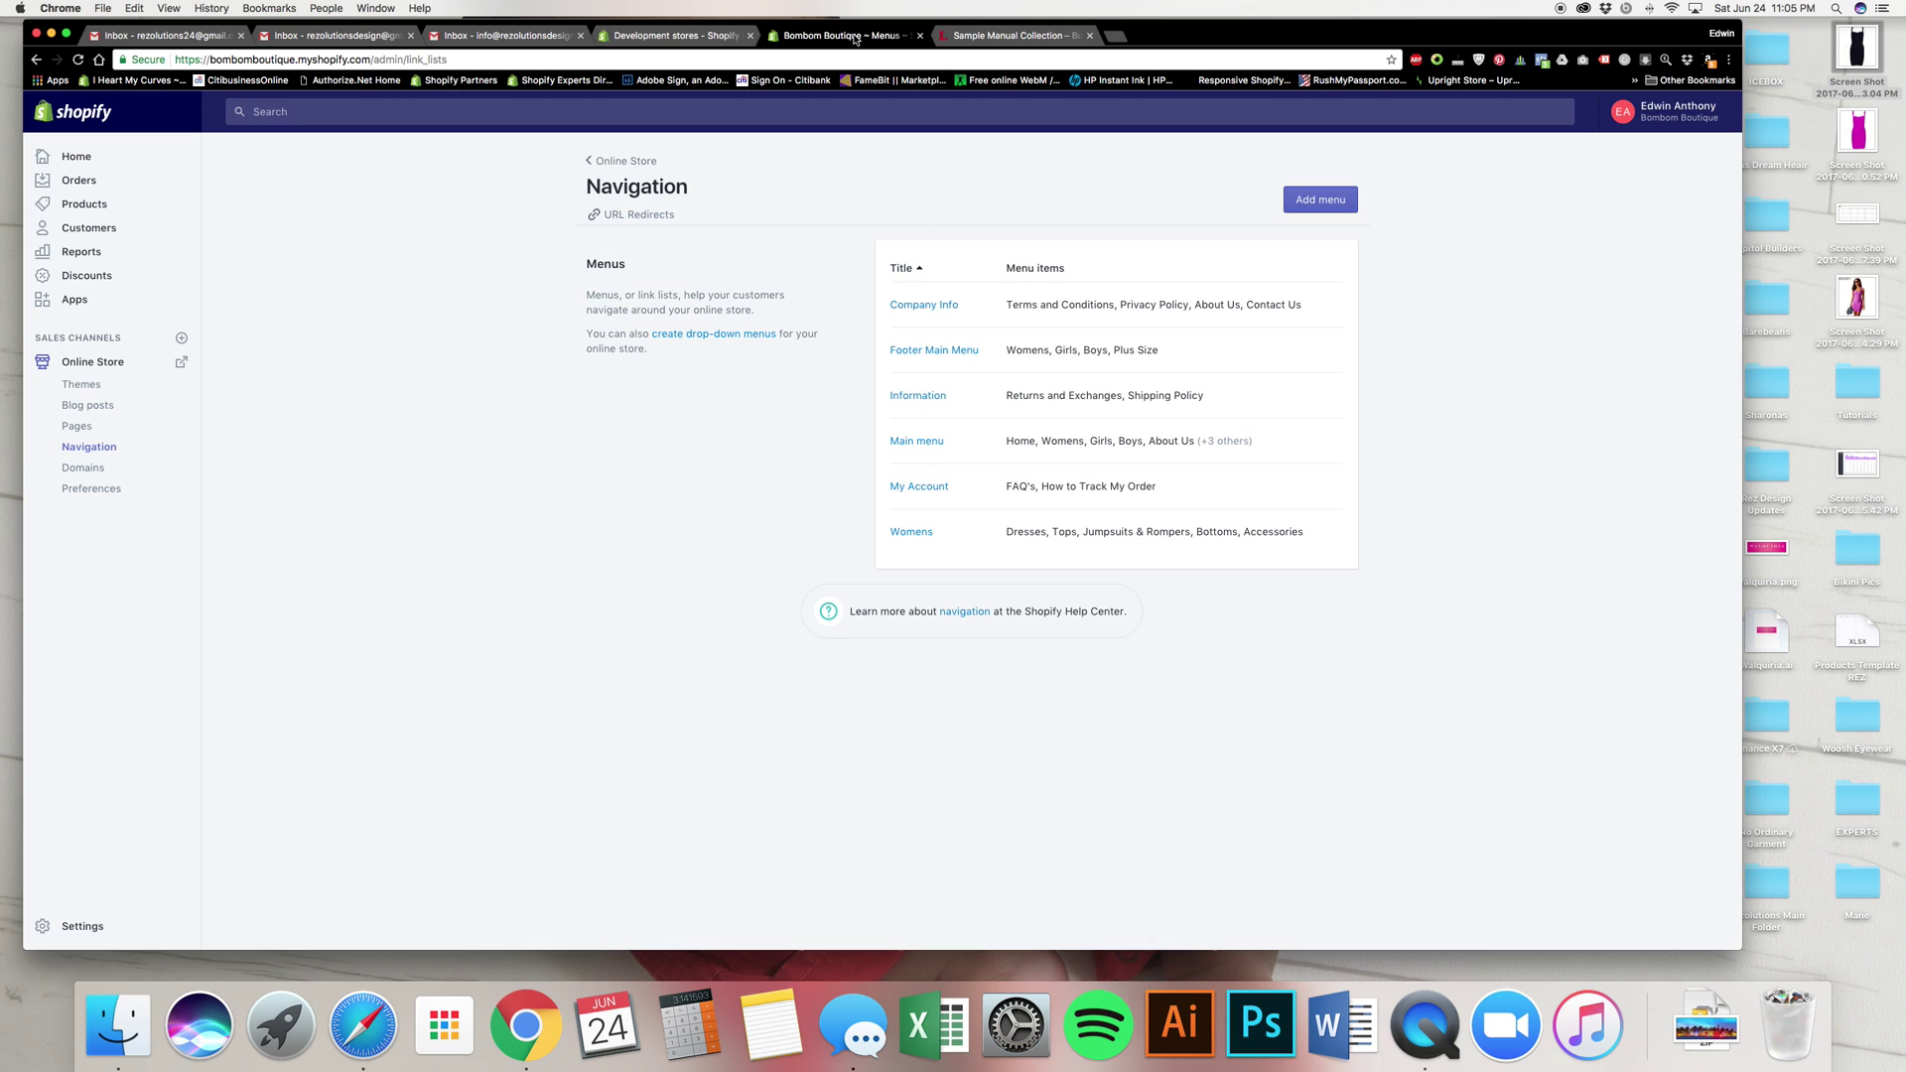
- Add a new 'Sample condition' item to the Womens menu
left_click(912, 533)
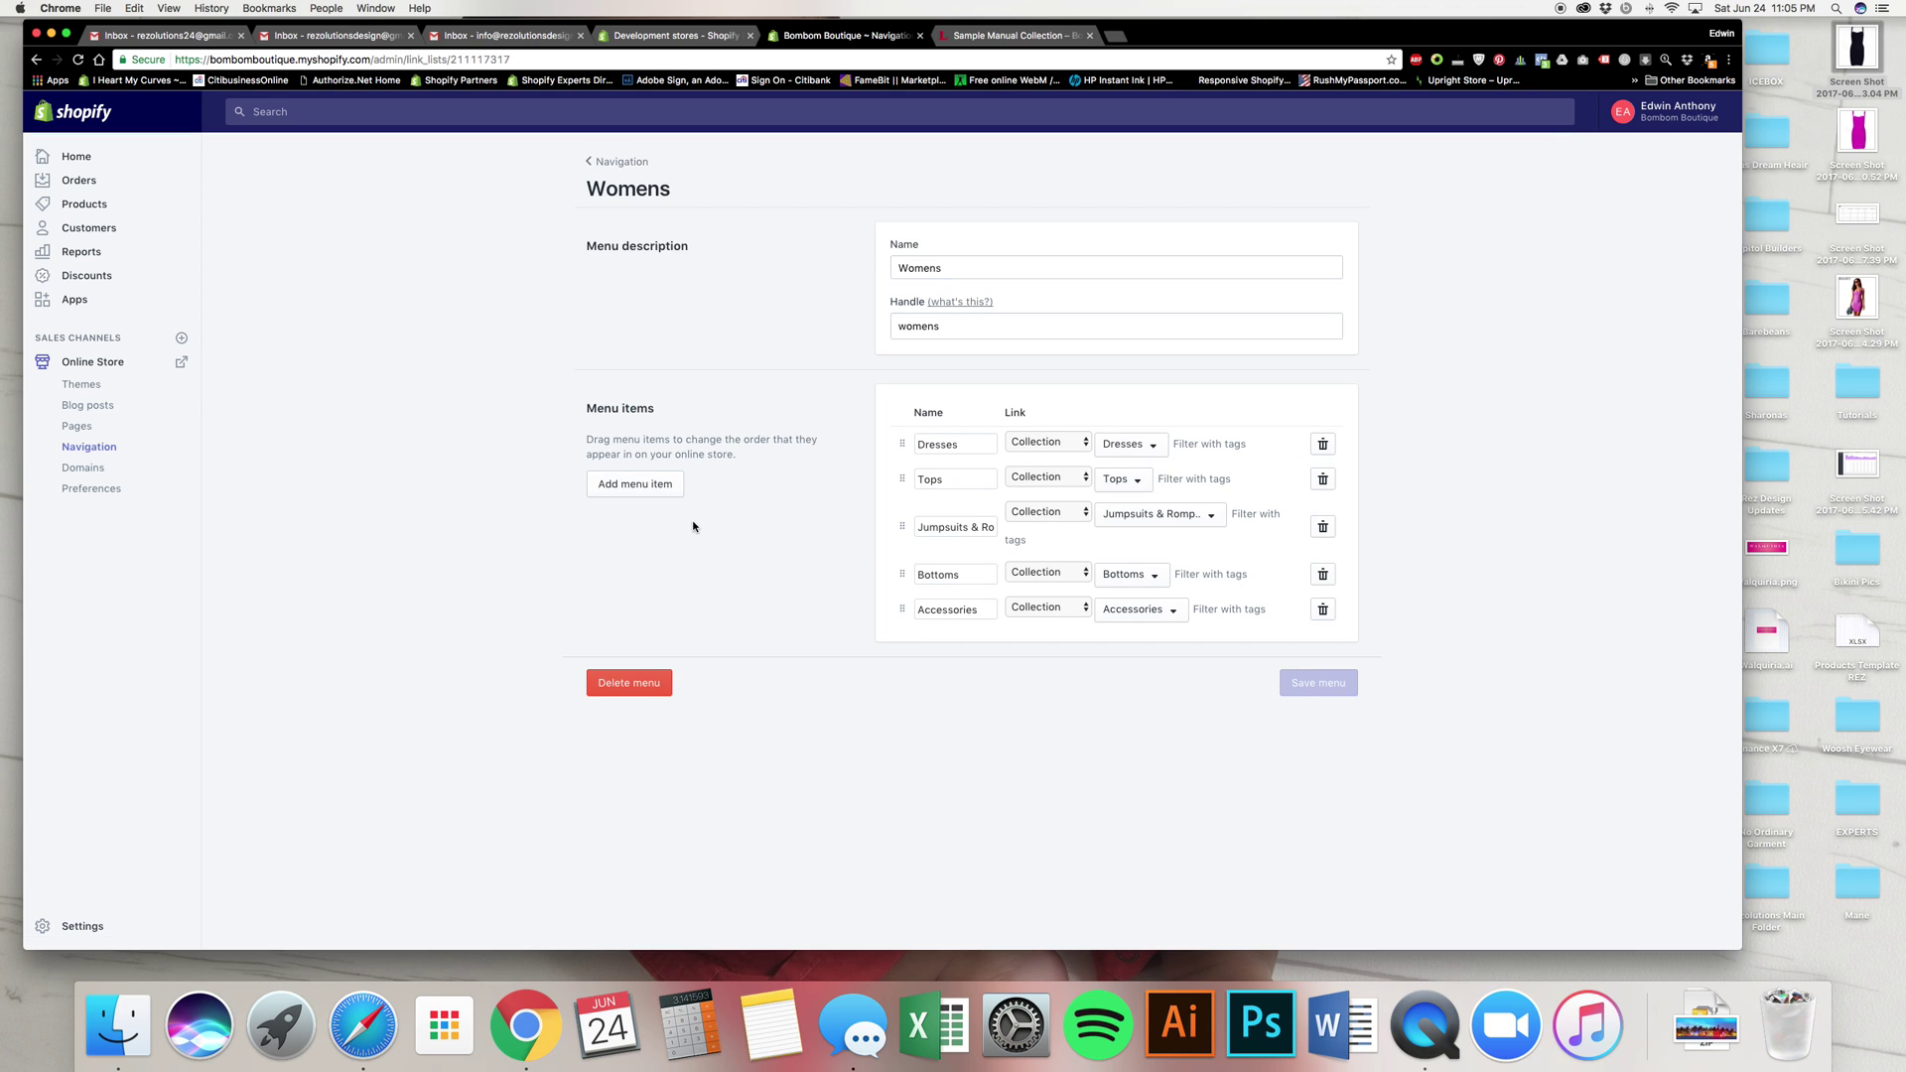
left_click(627, 488)
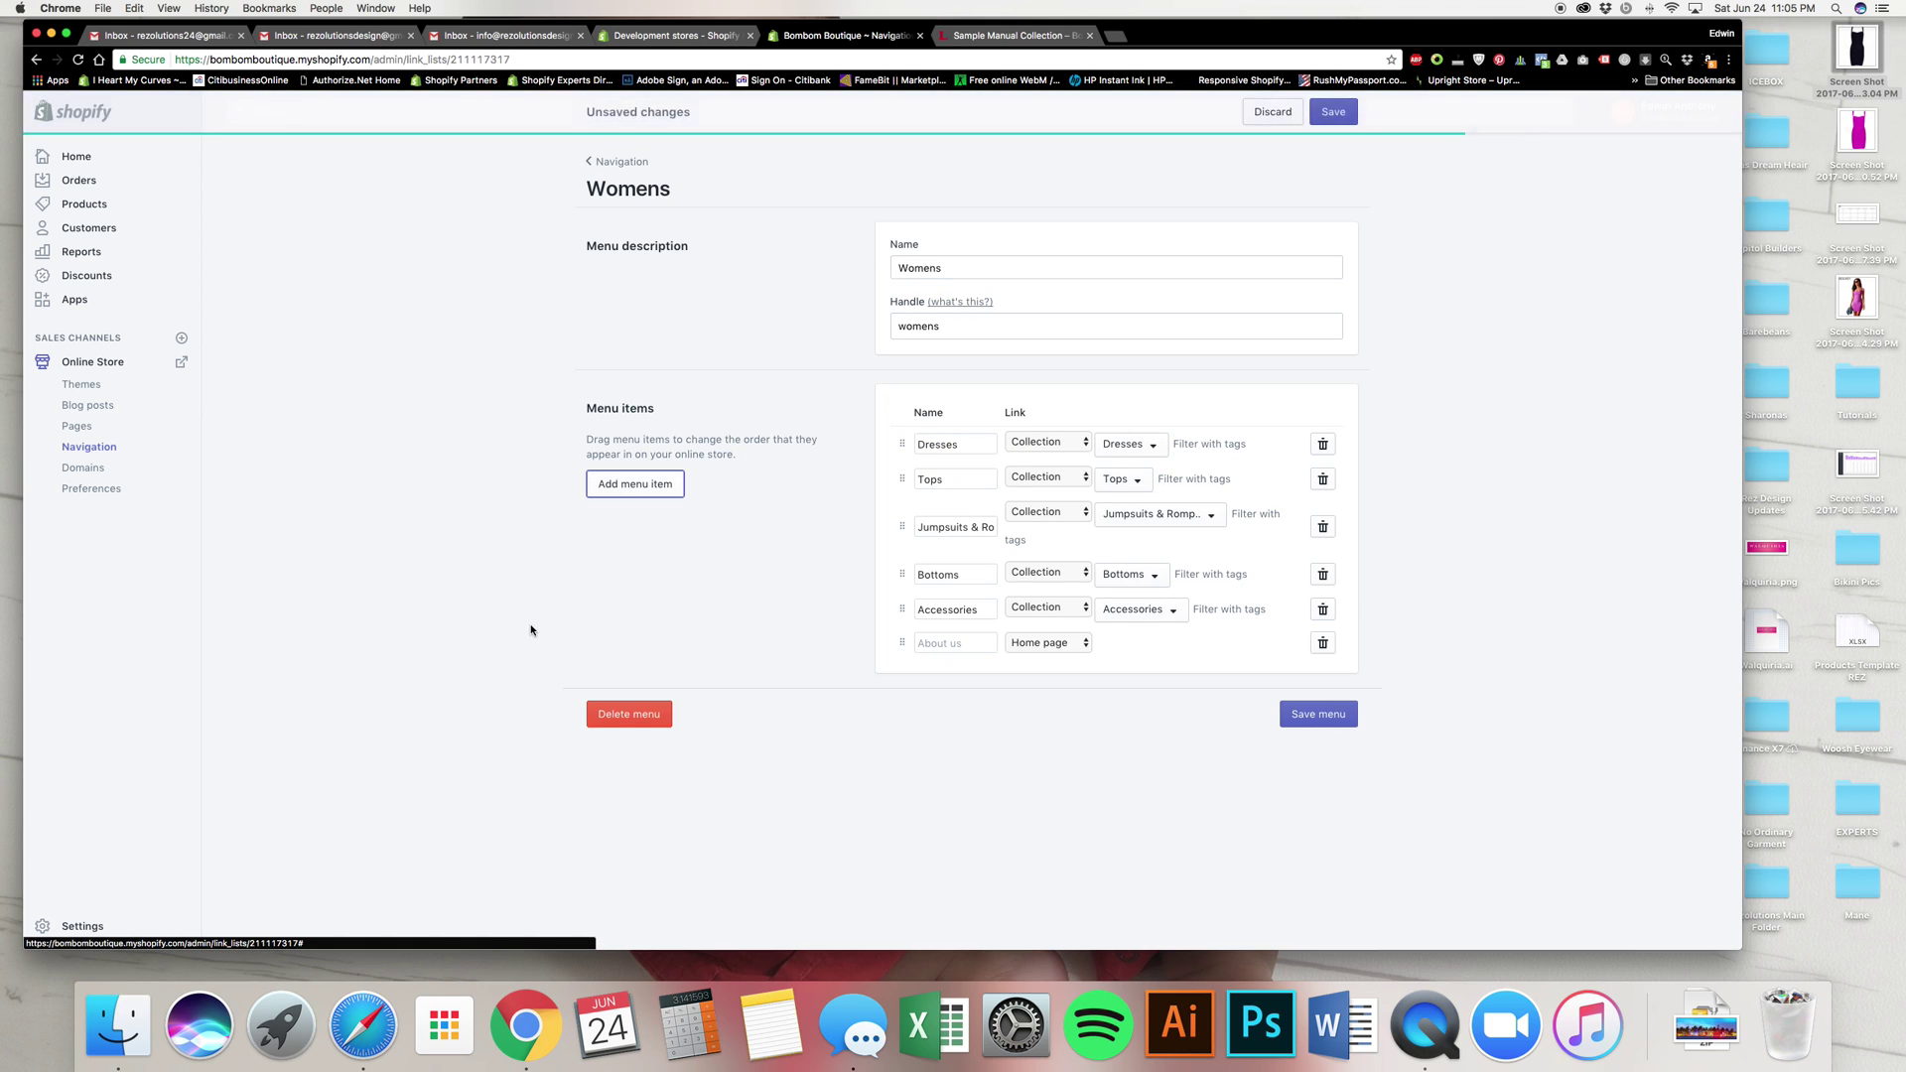
left_click(931, 643)
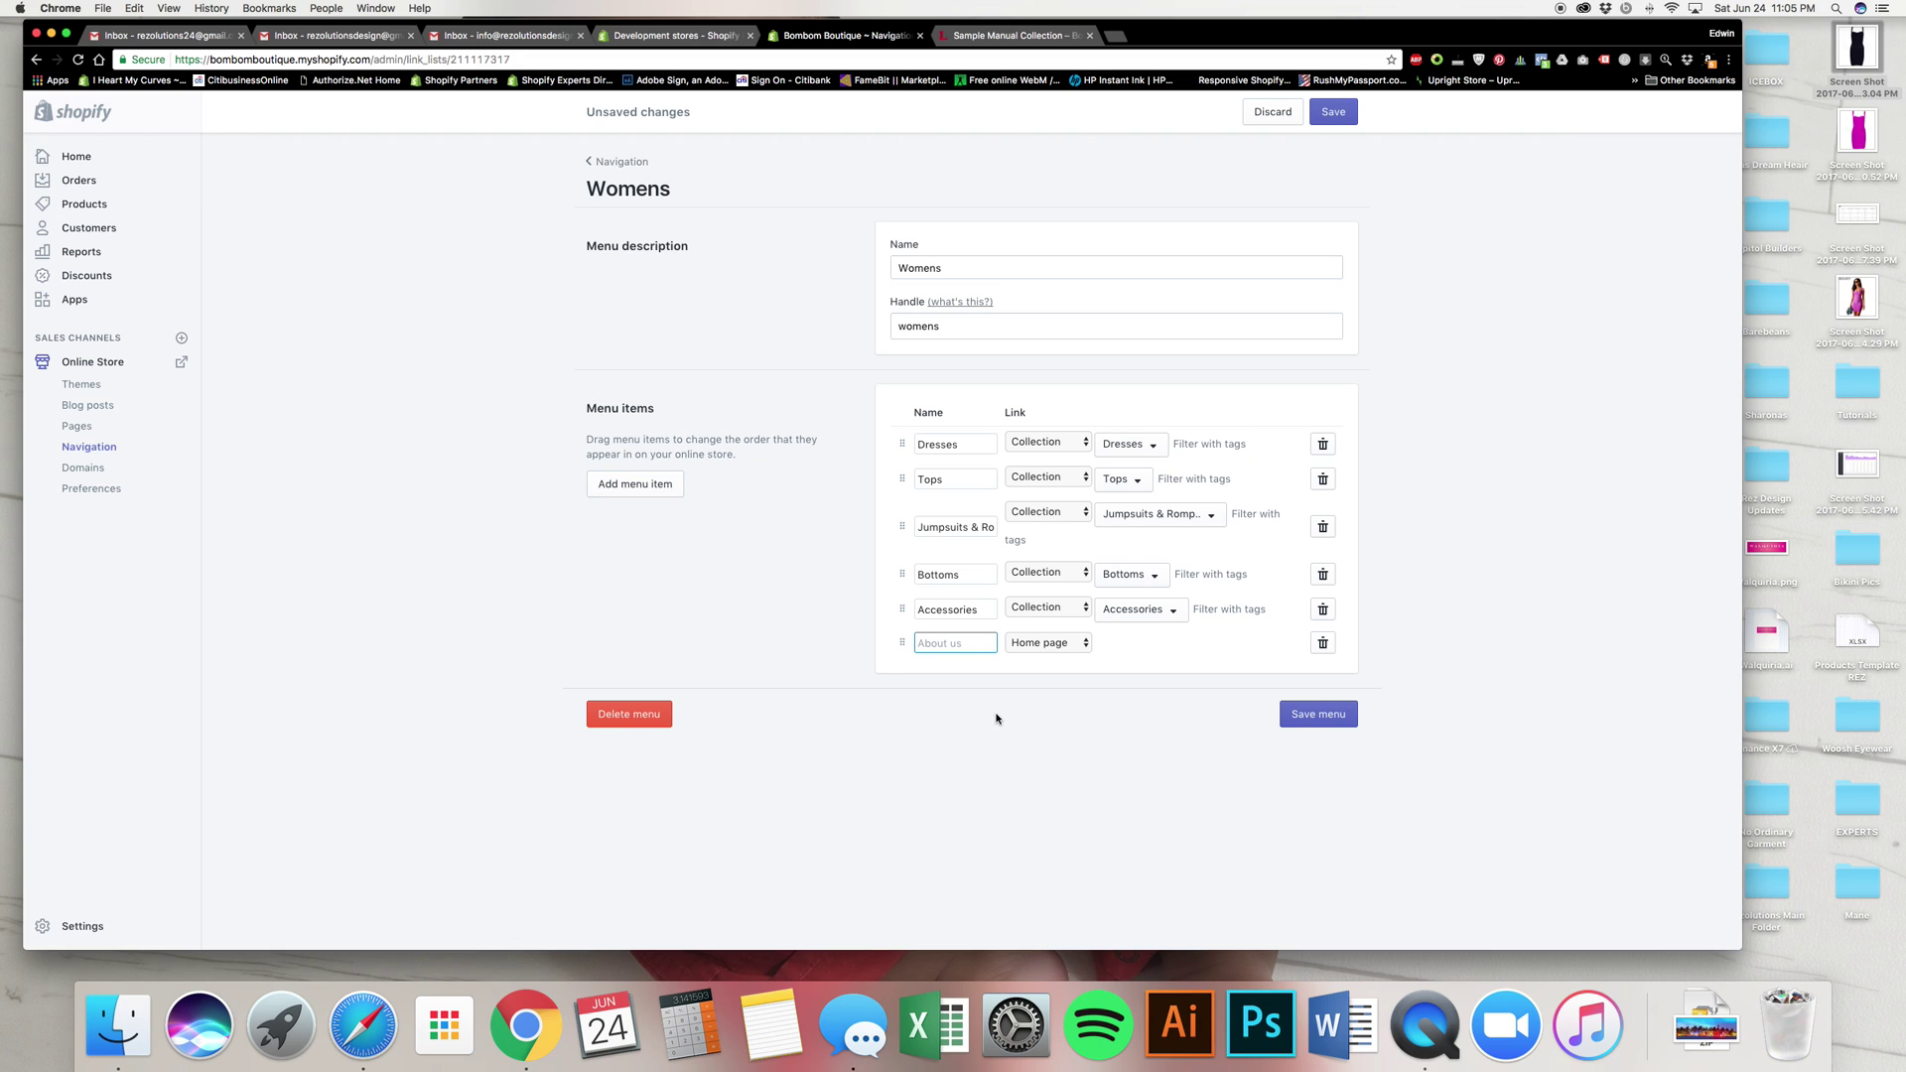
type("Sample condition")
- Link the Sample condition item to Sample Condition Collection and save the Womens menu
left_click(1049, 645)
left_click(1048, 659)
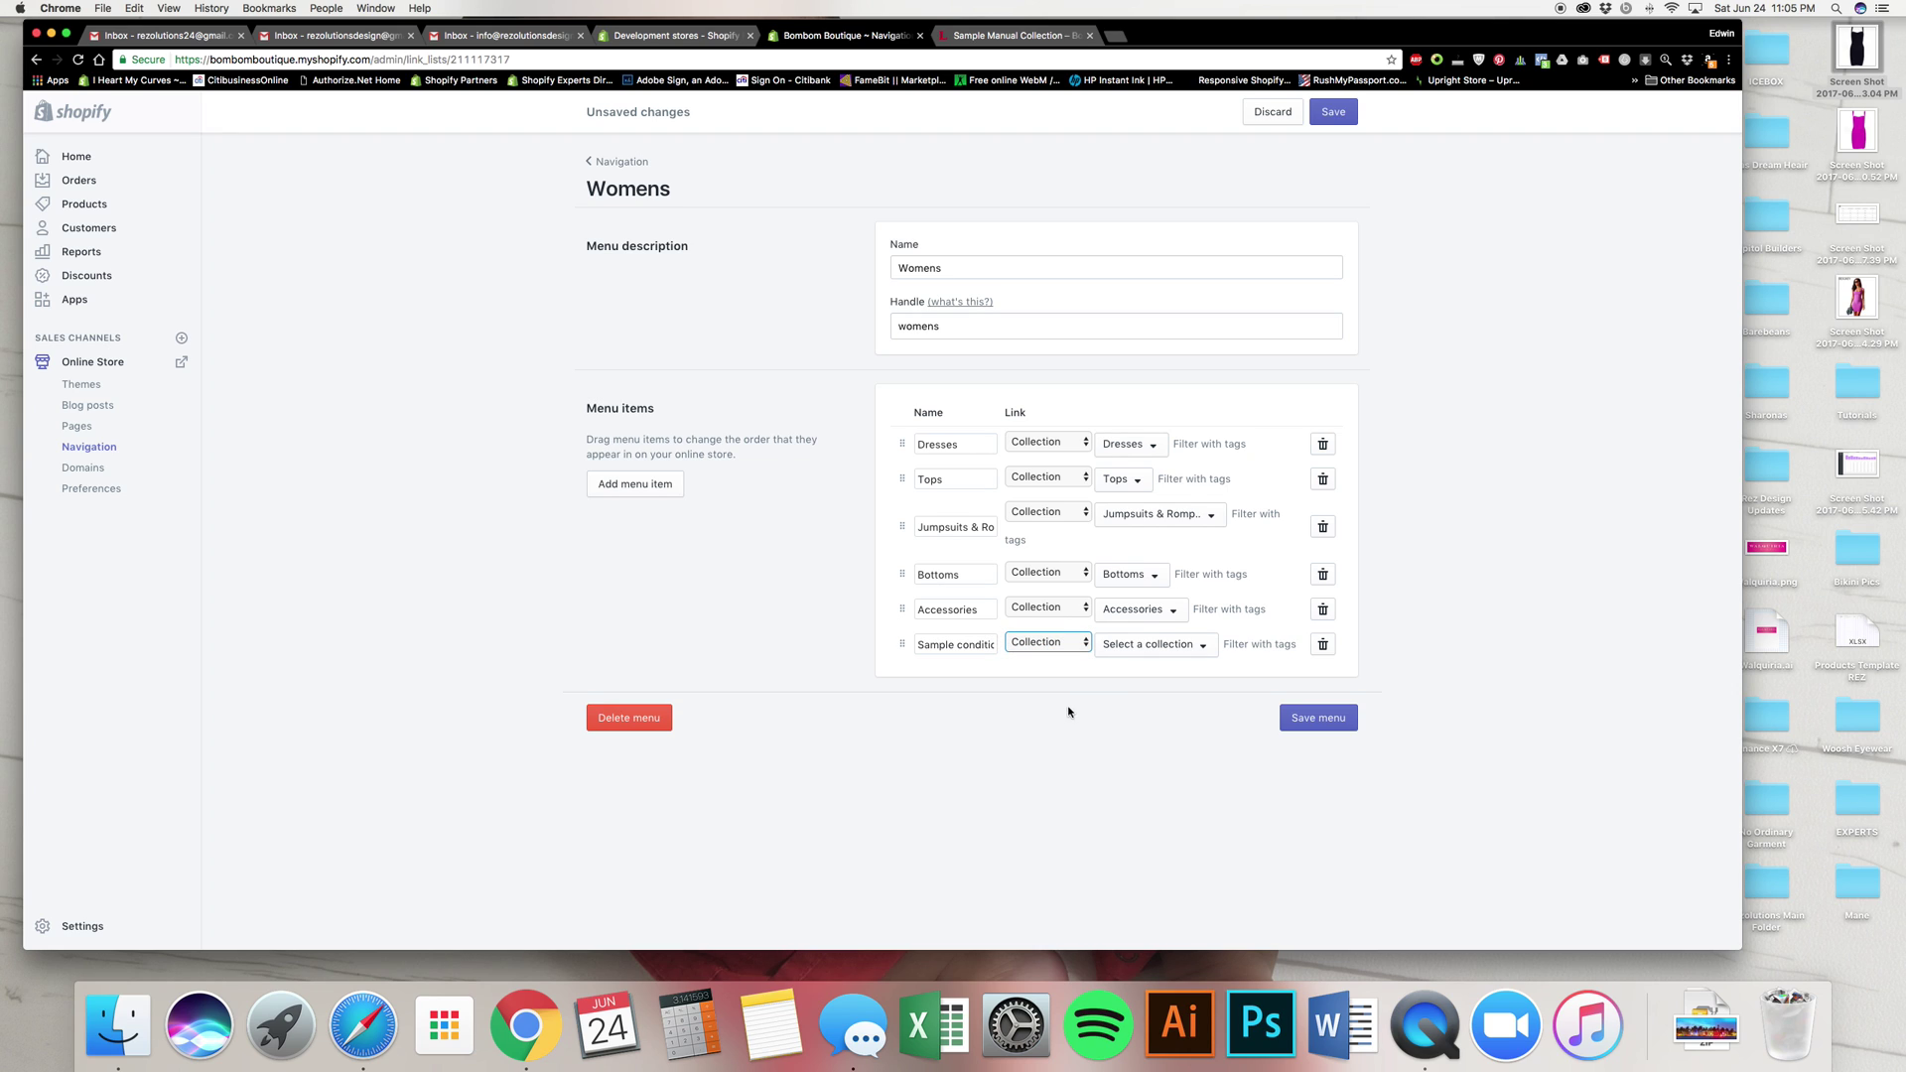
left_click(1128, 650)
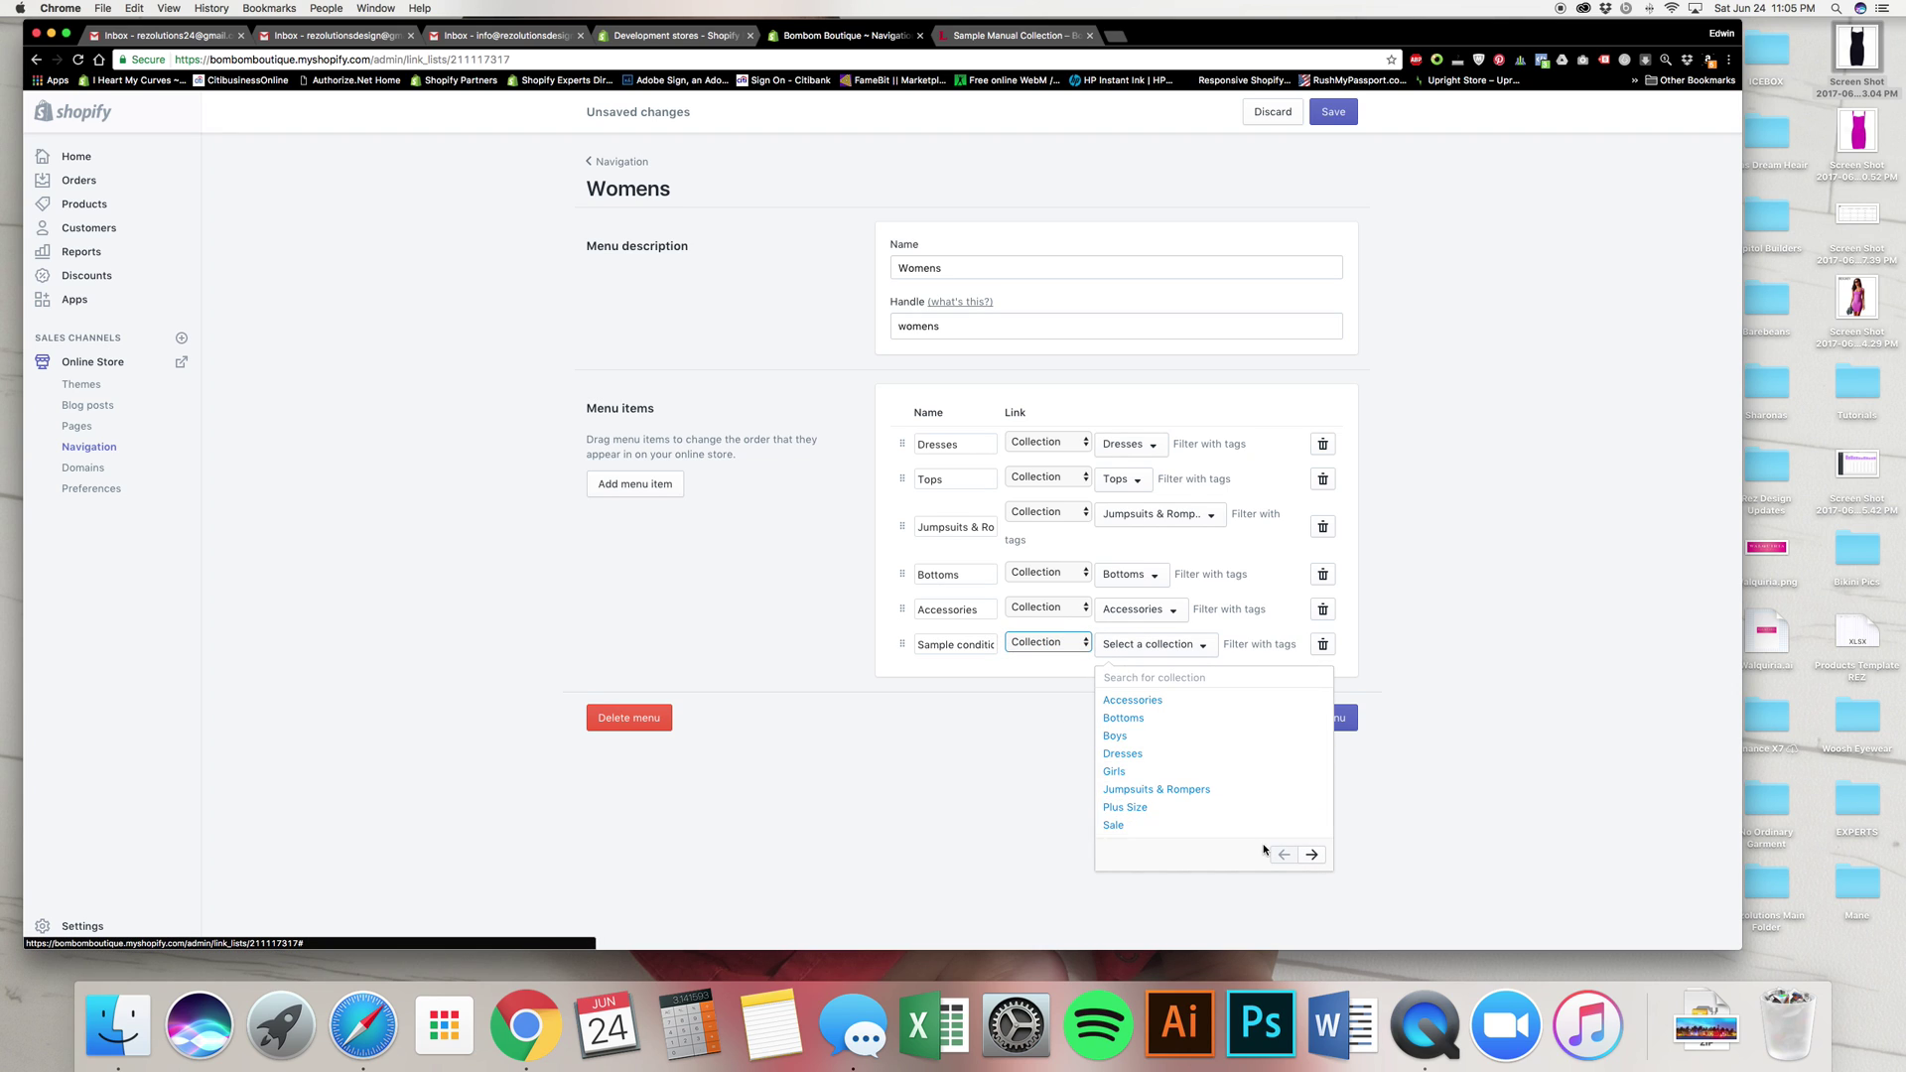
left_click(1311, 855)
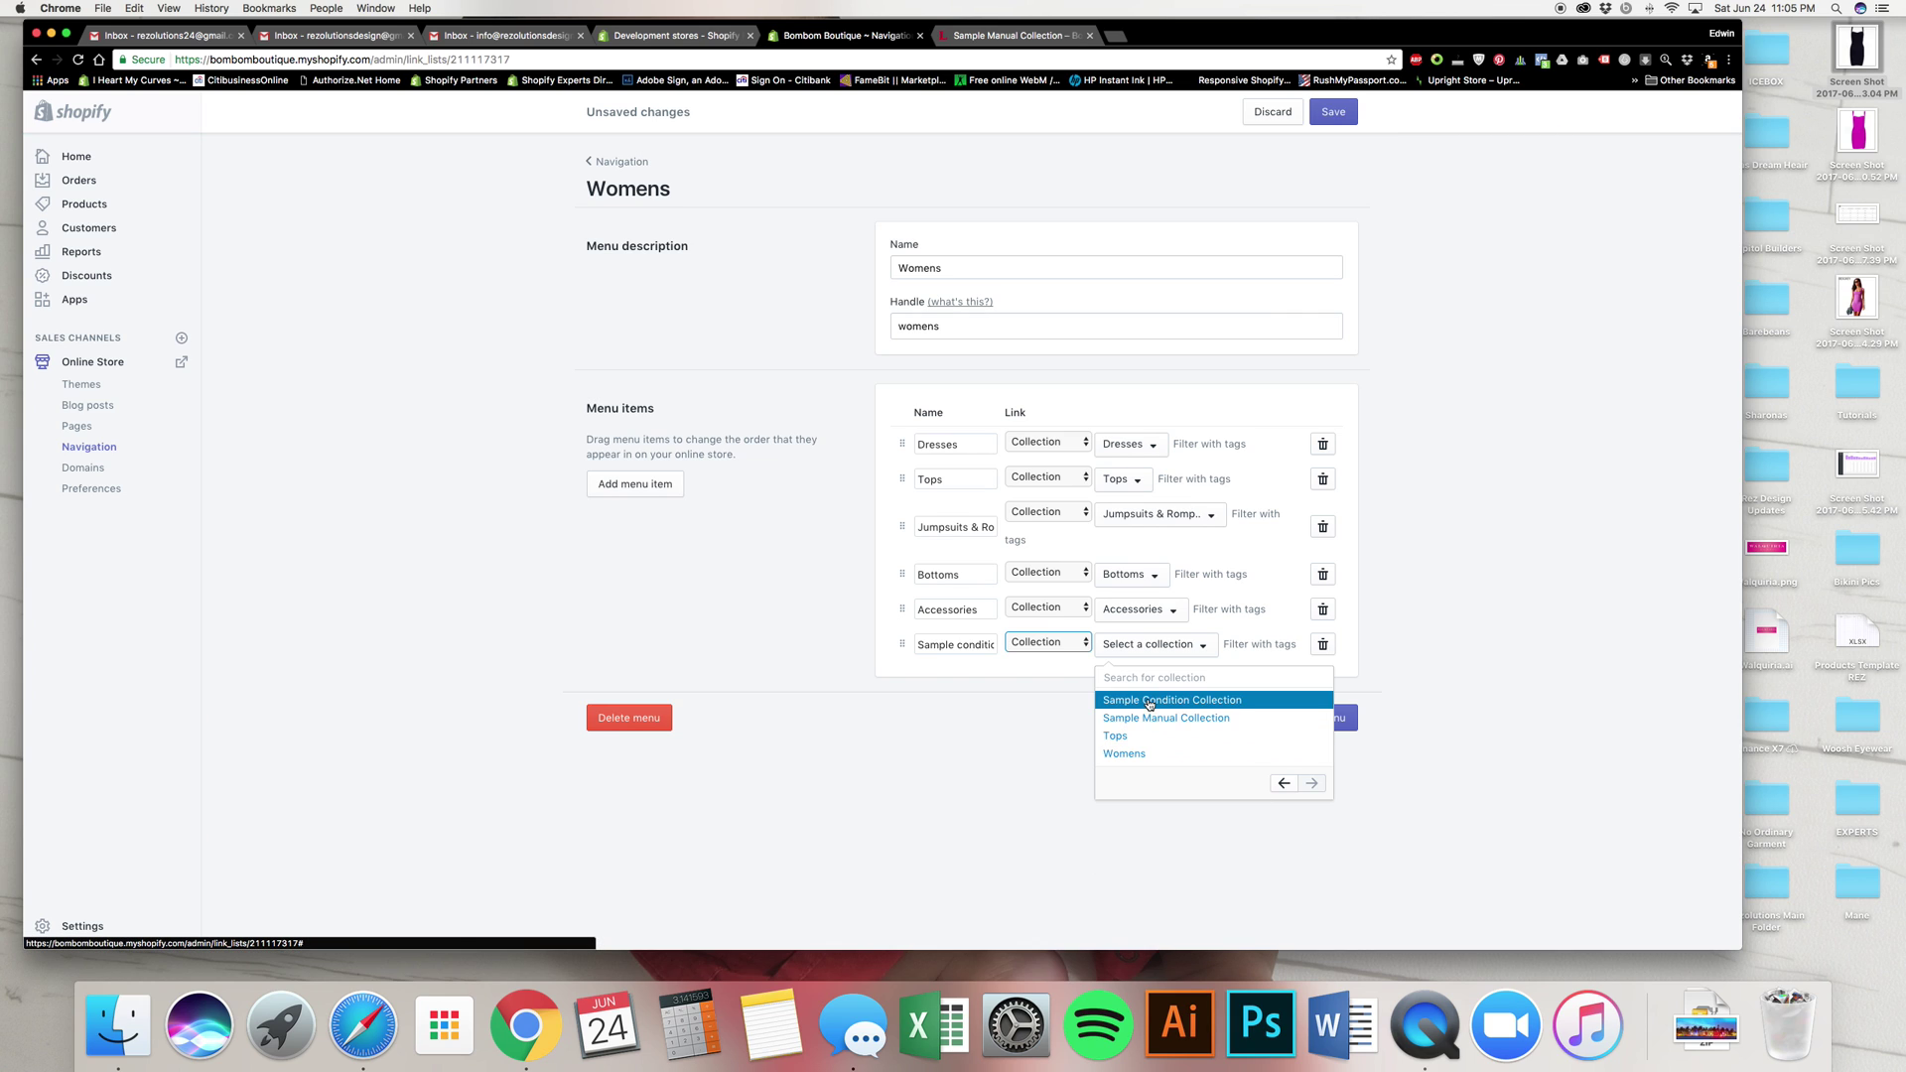
left_click(1171, 700)
left_click(1297, 745)
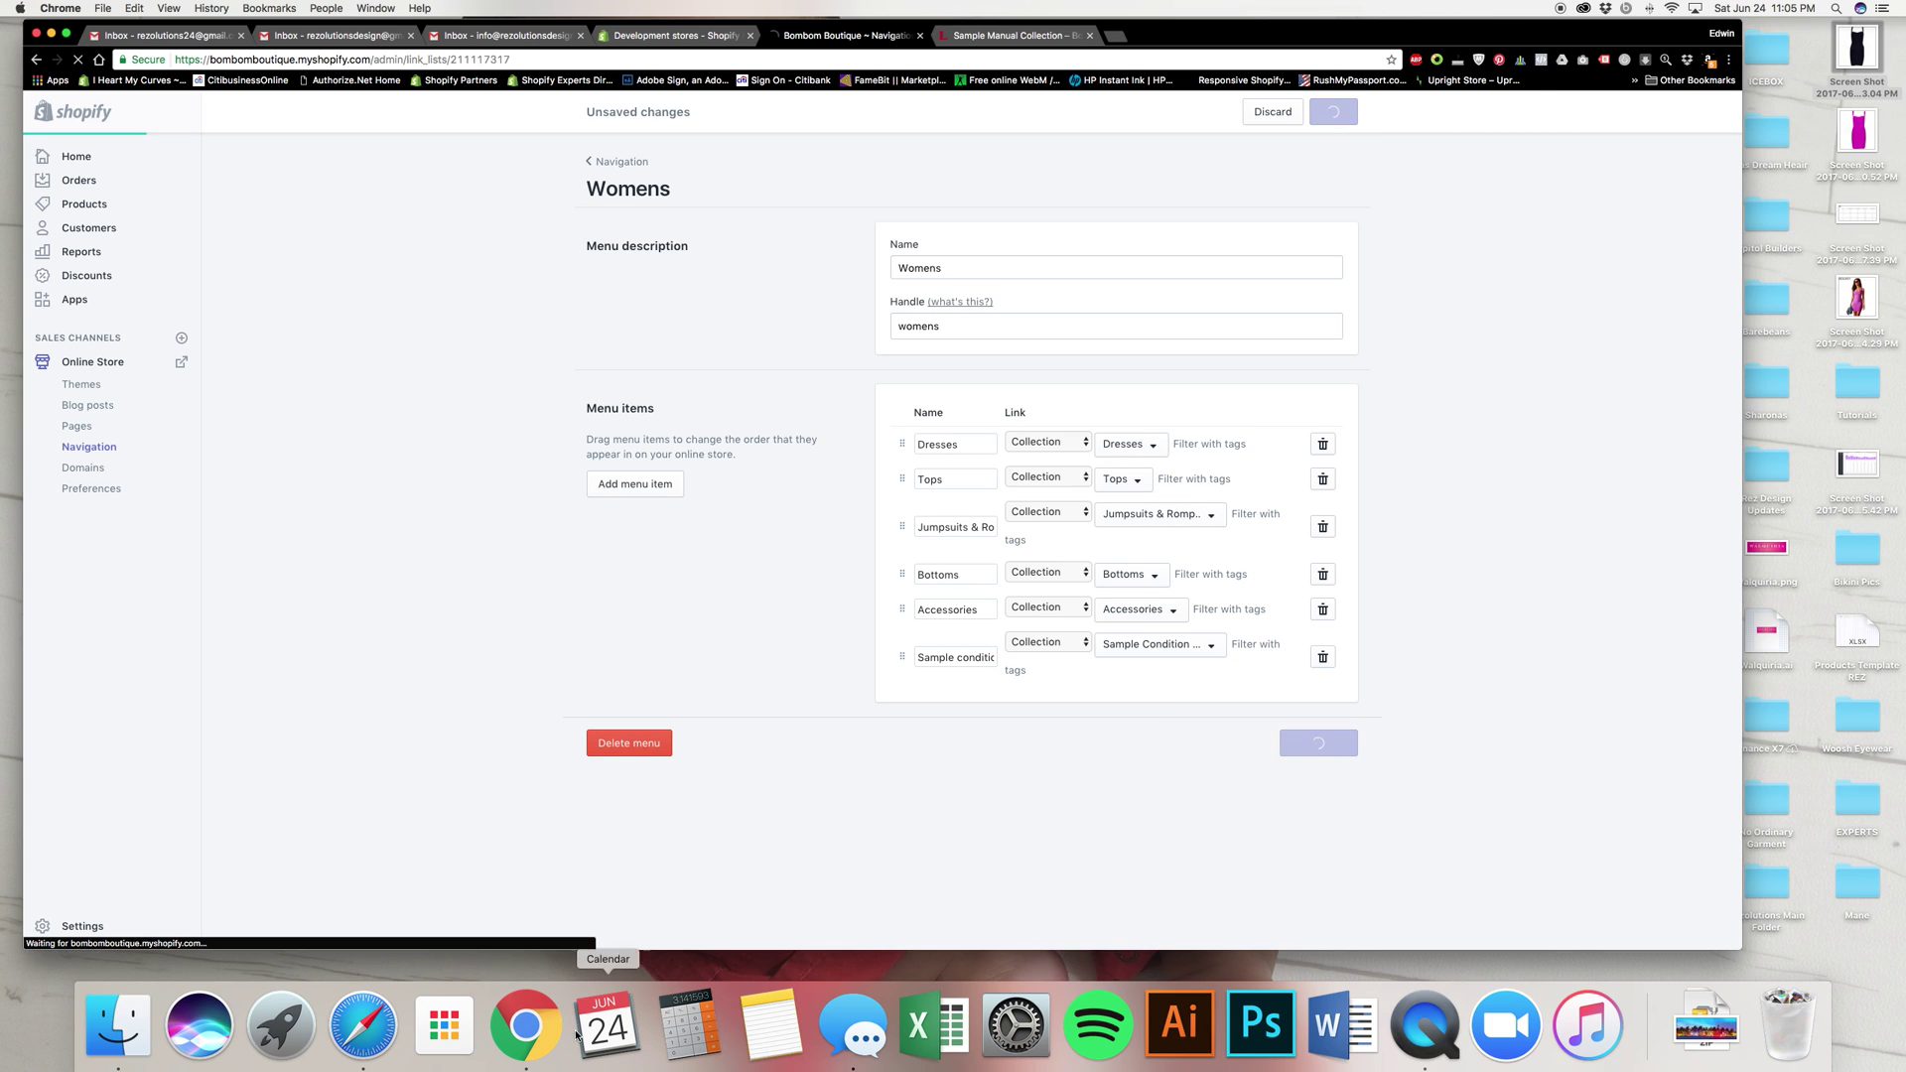
- Reload the storefront and open Sample condition from the WOMENS drop-down
left_click(983, 38)
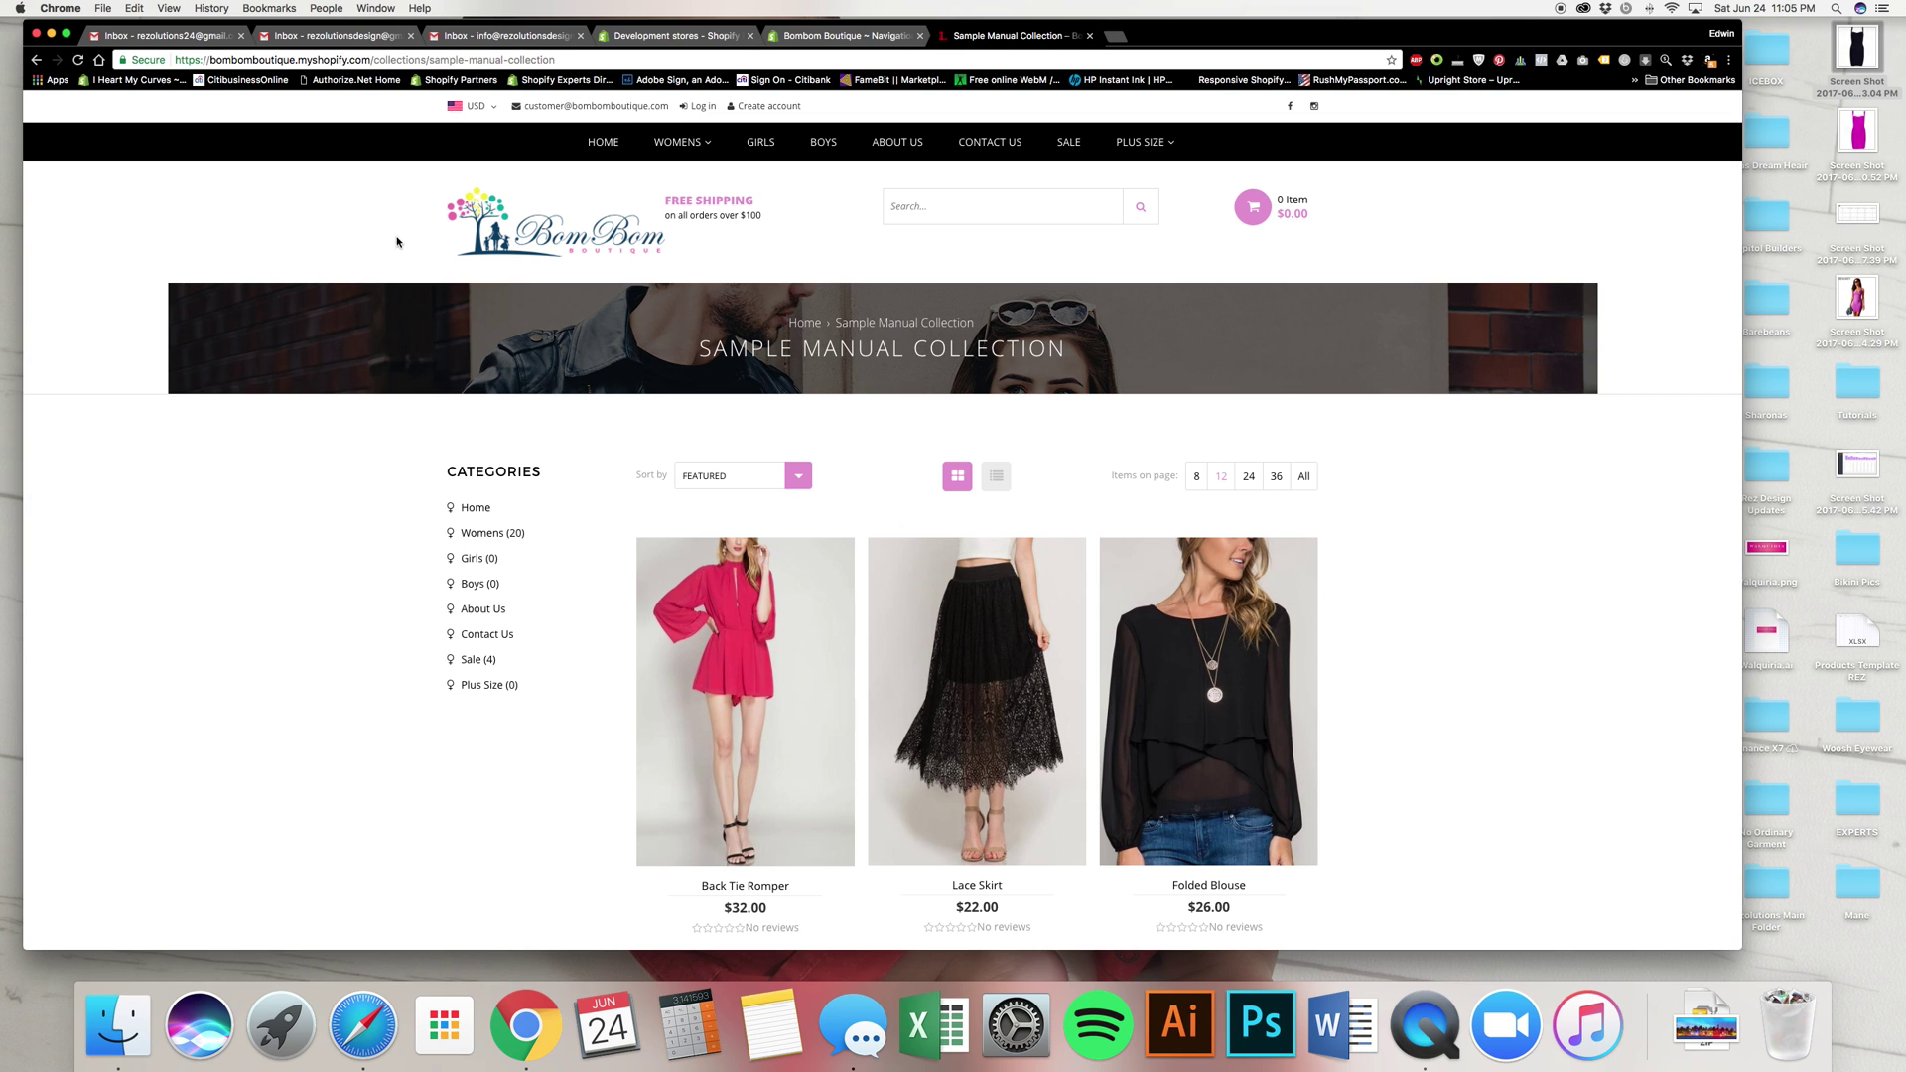
left_click(78, 59)
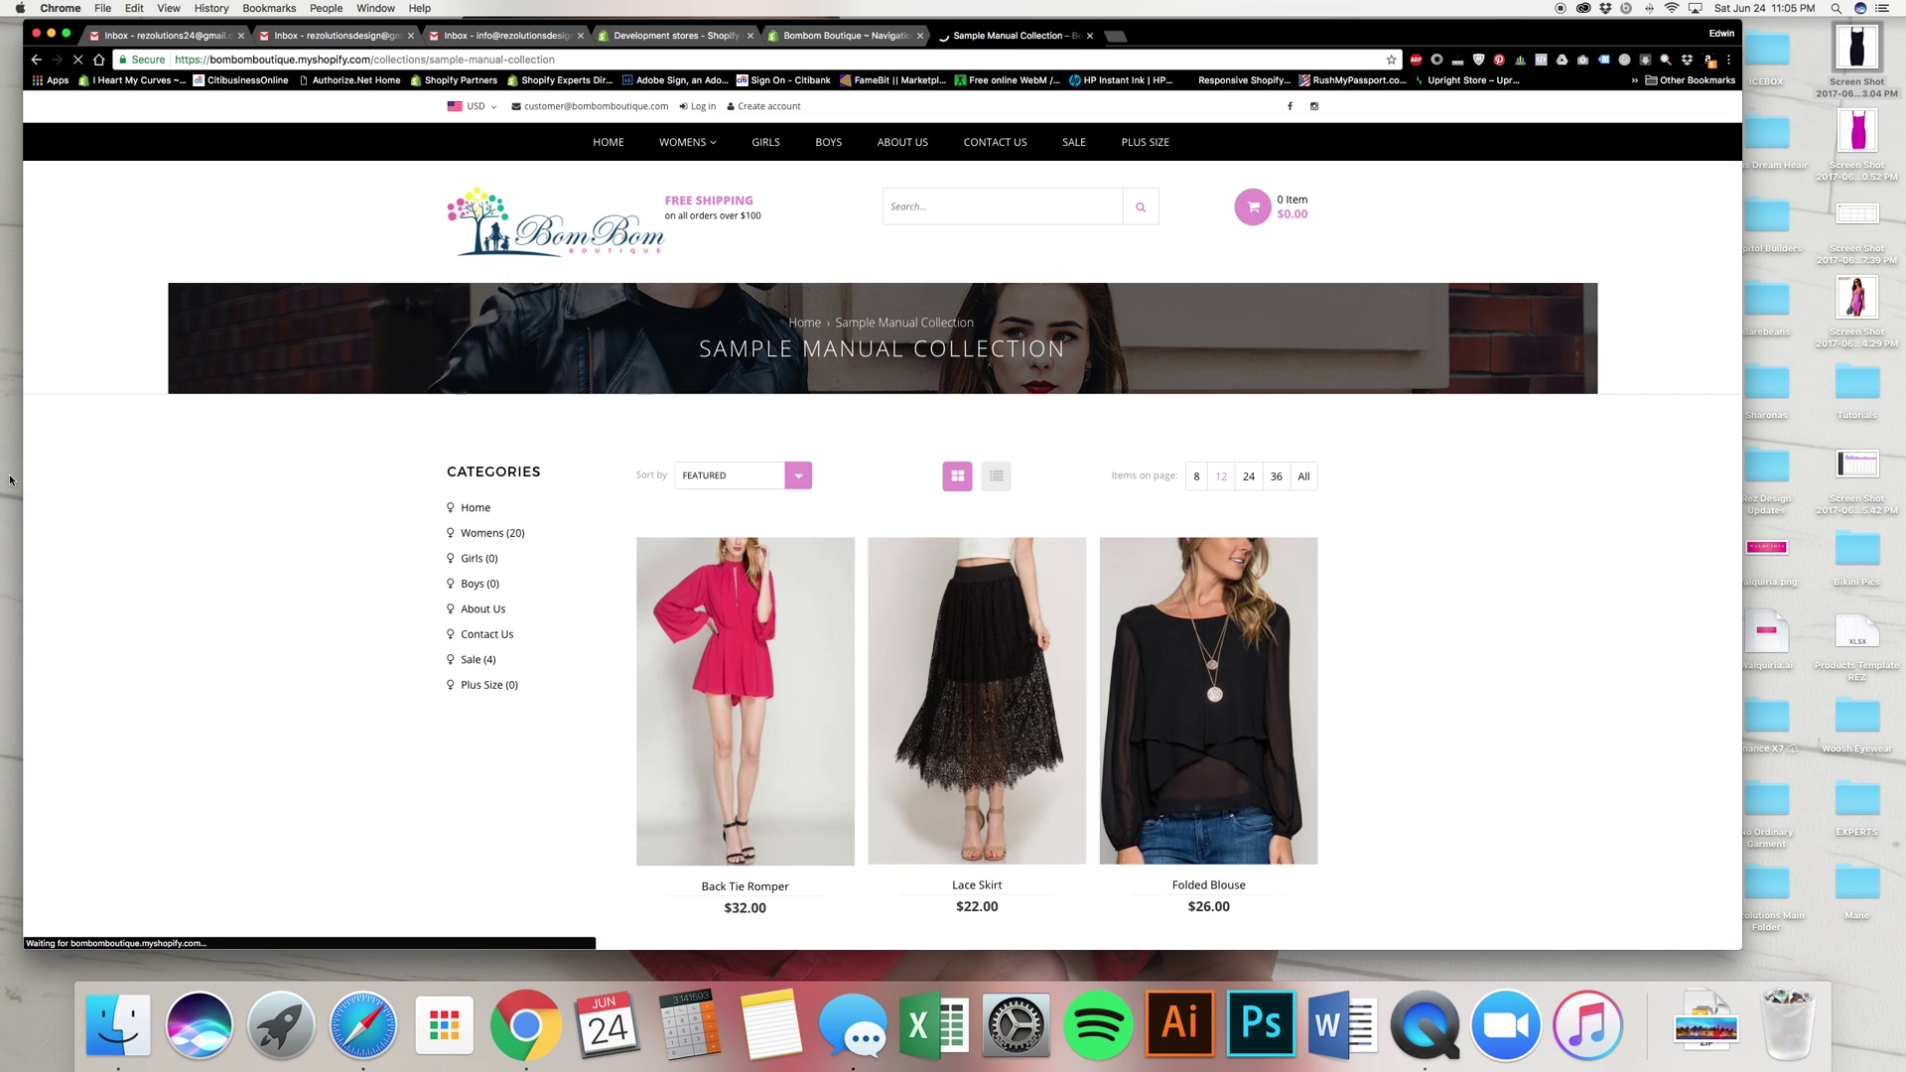
mouse_move(693, 155)
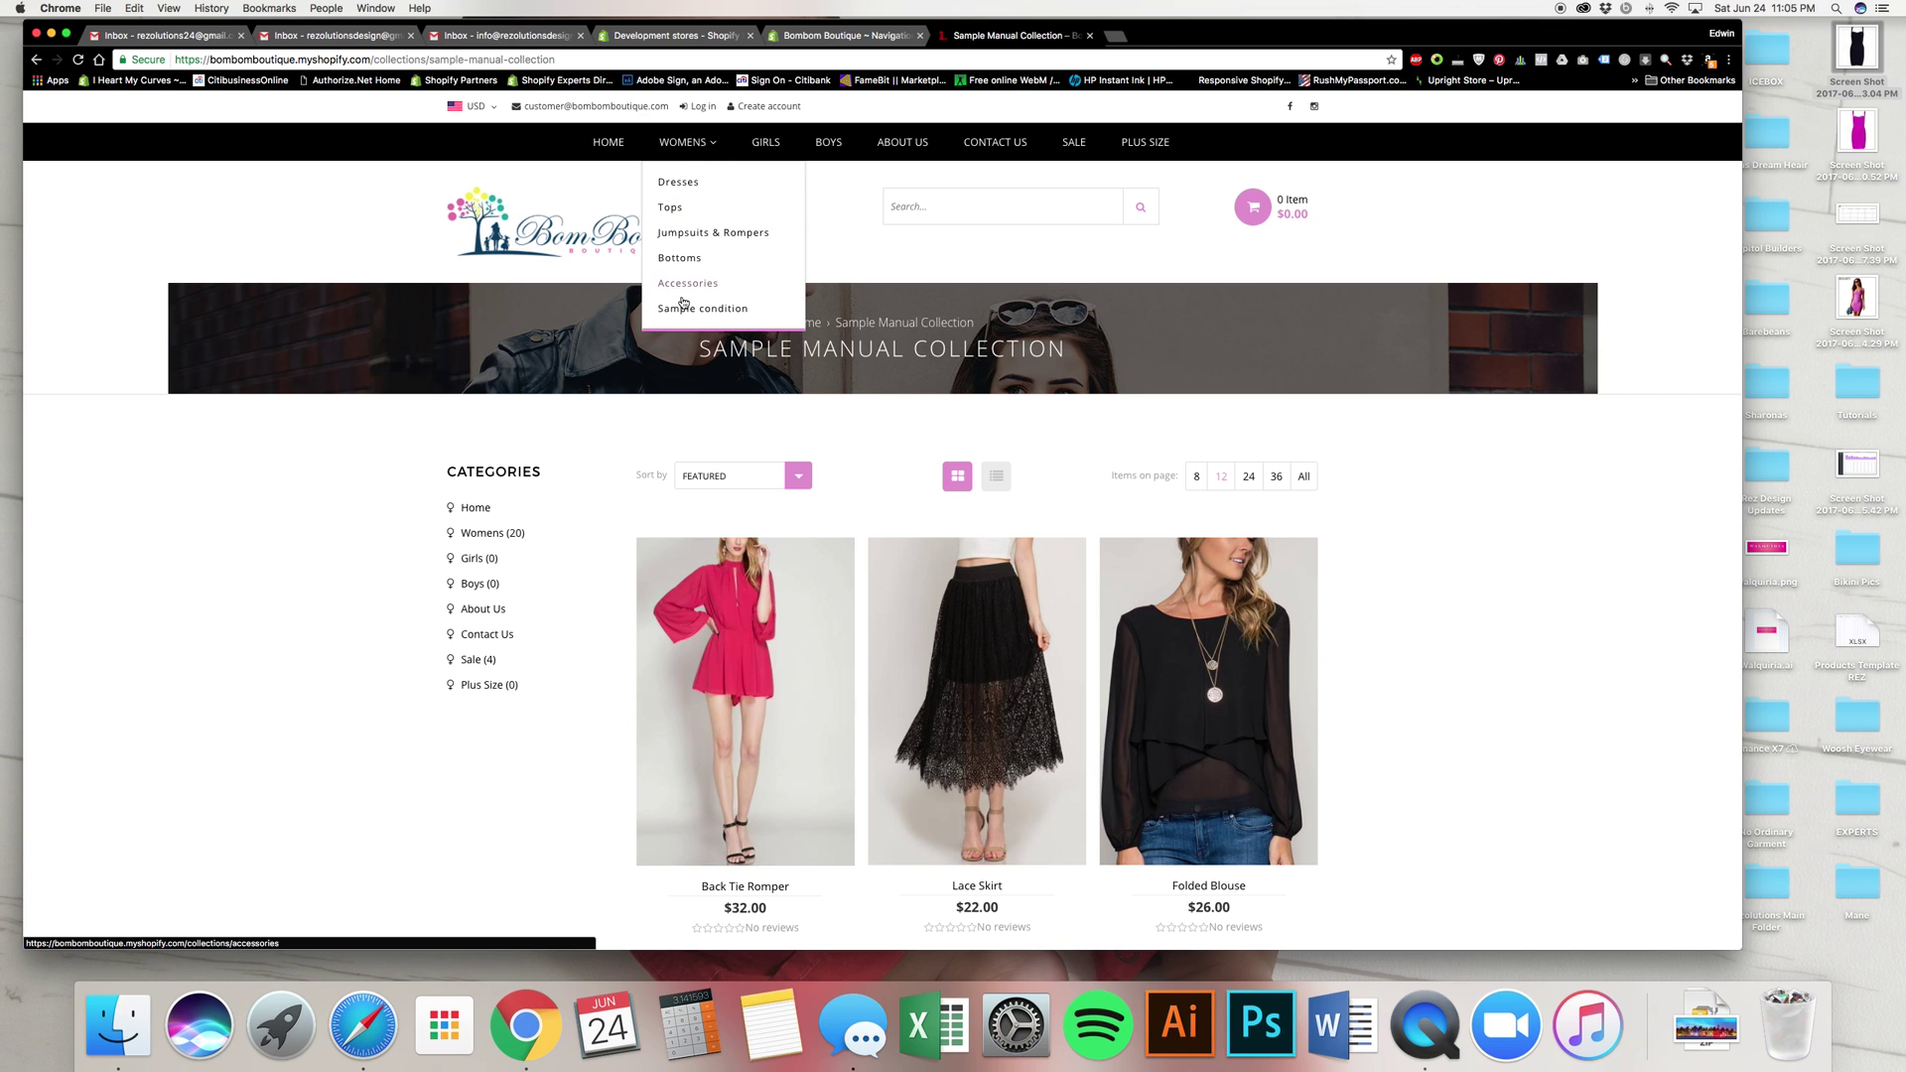
left_click(682, 310)
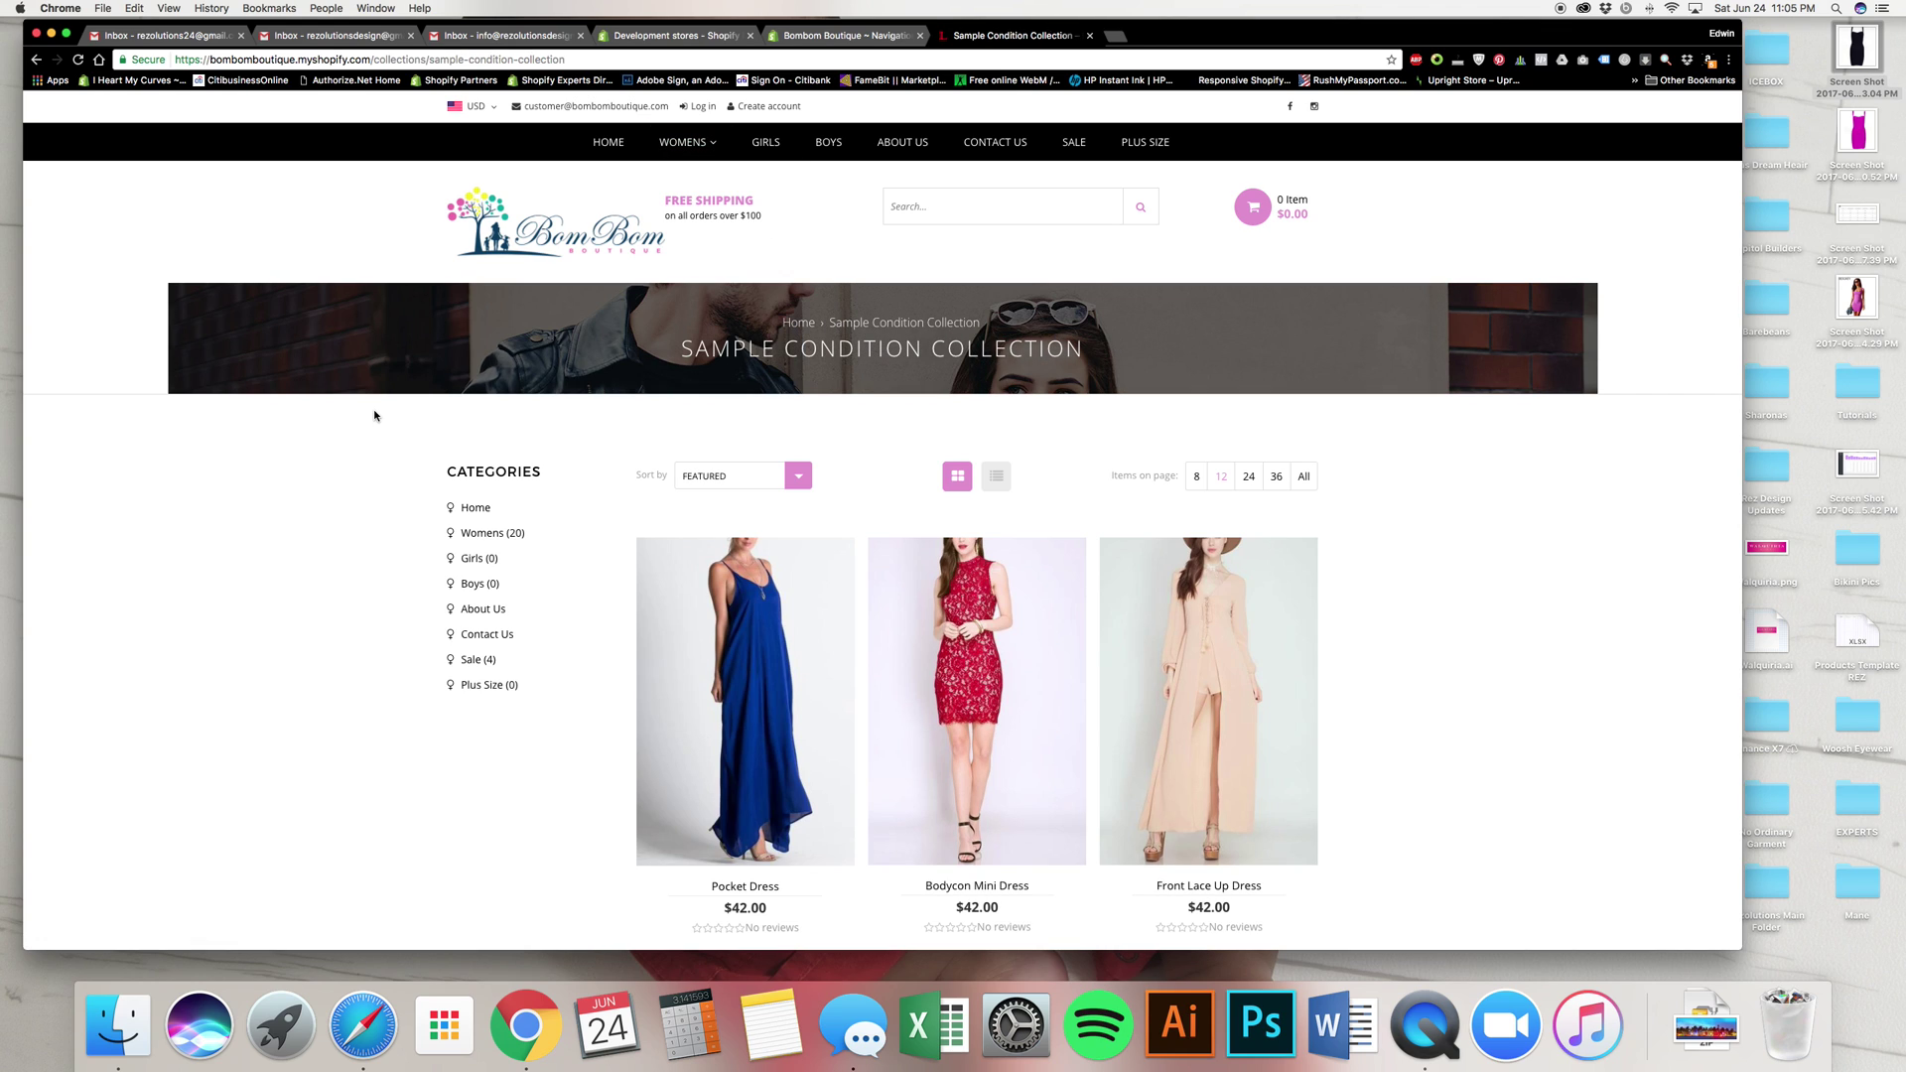